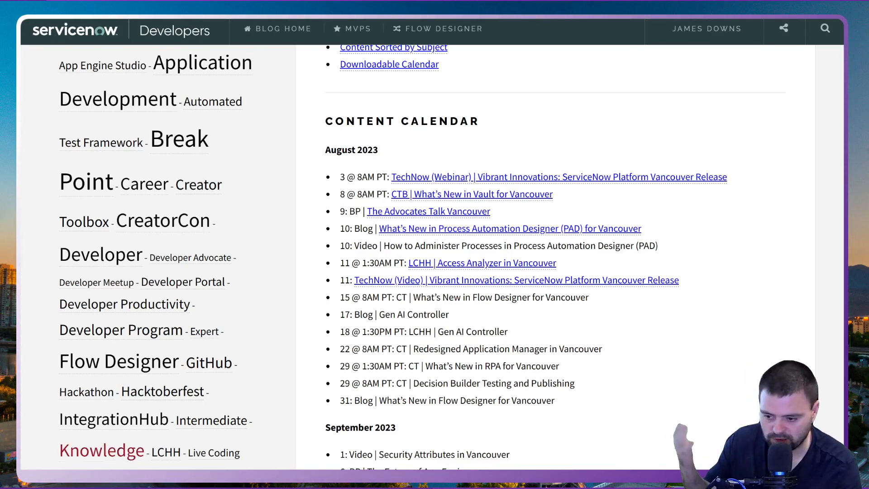
# Open the blog post on Process Automation Designer for Vancouver and review the ServiceNow Store listing's summary and key features
pyautogui.click(537, 229)
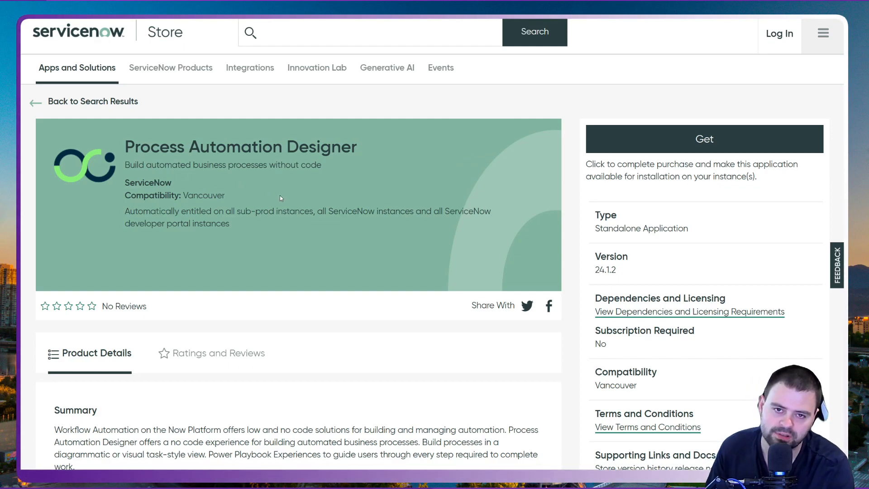
pyautogui.scroll(-3, 284, 199)
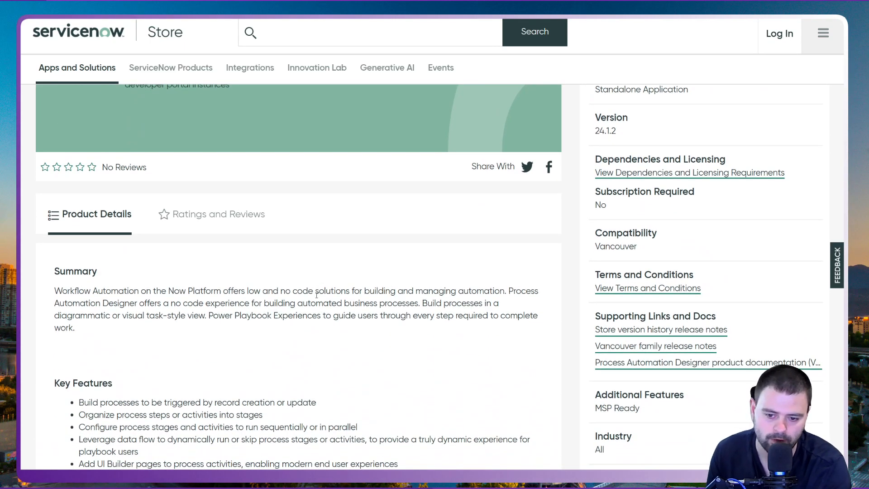
pyautogui.scroll(-2, 309, 295)
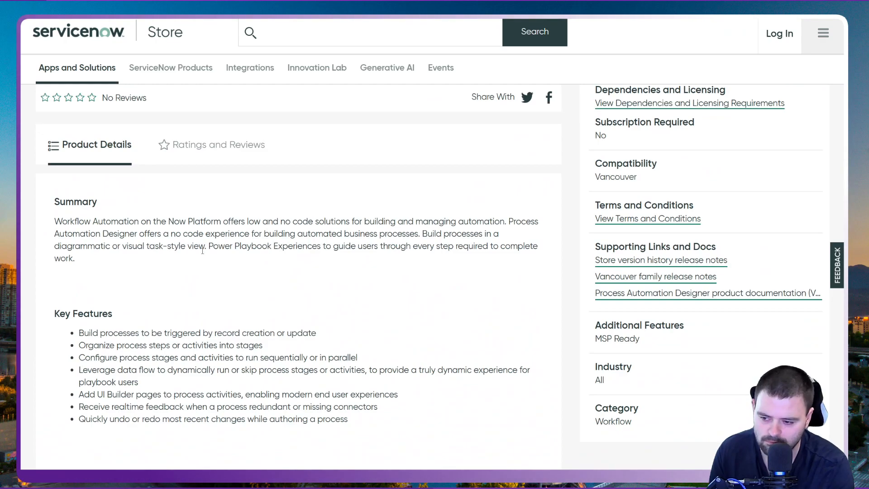
pyautogui.scroll(-2, 232, 242)
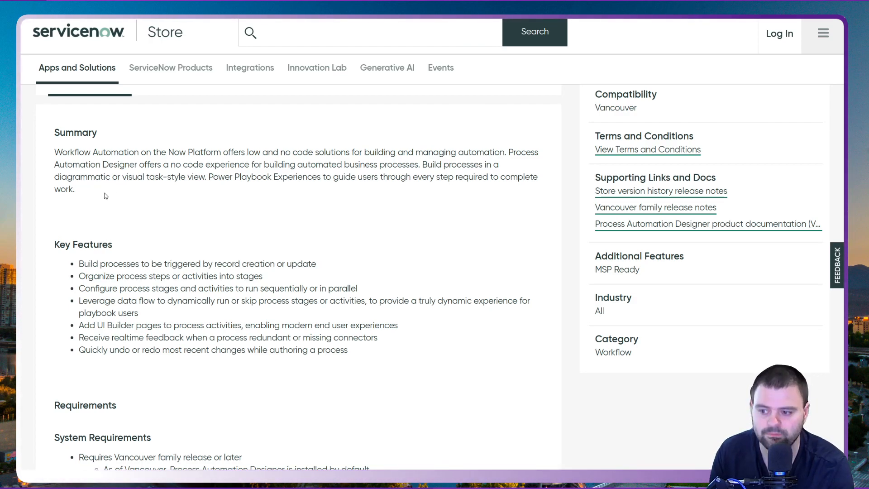
pyautogui.moveTo(110, 177); pyautogui.dragTo(58, 178)
pyautogui.click(58, 178)
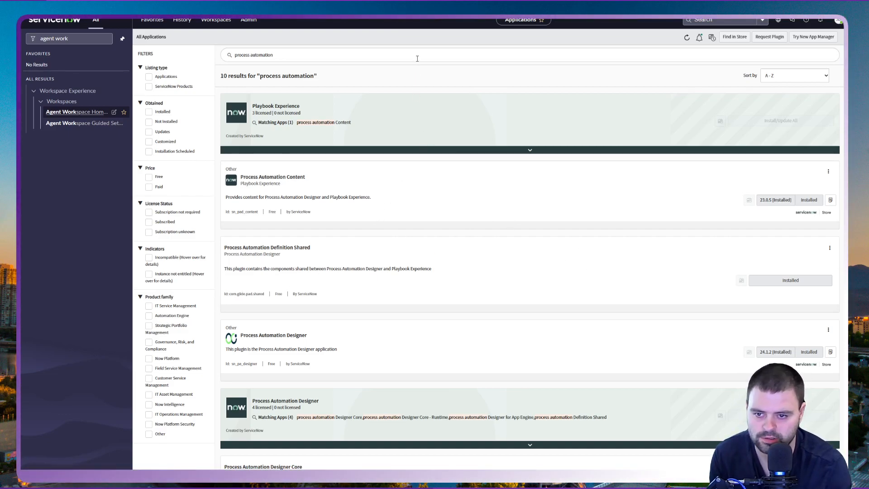
# Enlarge the instance page, filter the navigator for "process auto" and open Process Automation Designer
pyautogui.hotkey('ctrl', '+')
pyautogui.hotkey('ctrl', '+')
pyautogui.hotkey('ctrl', '+')
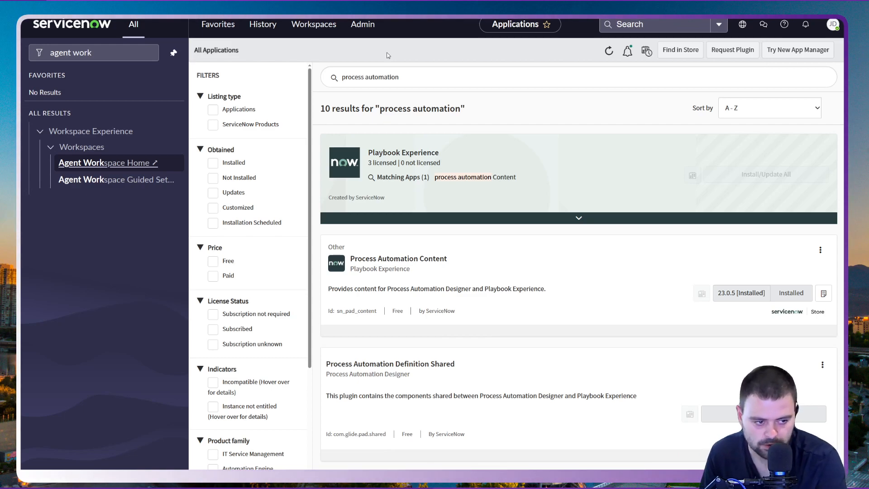
pyautogui.moveTo(93, 53); pyautogui.dragTo(52, 52)
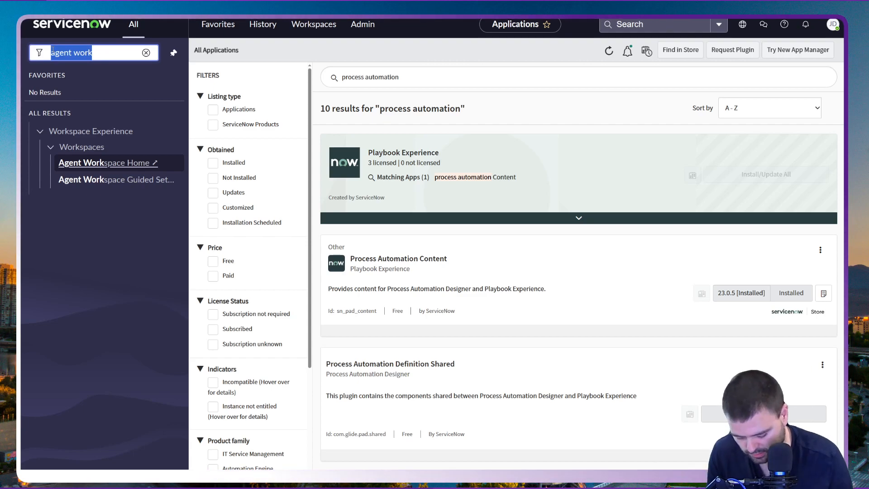
pyautogui.write('process auto')
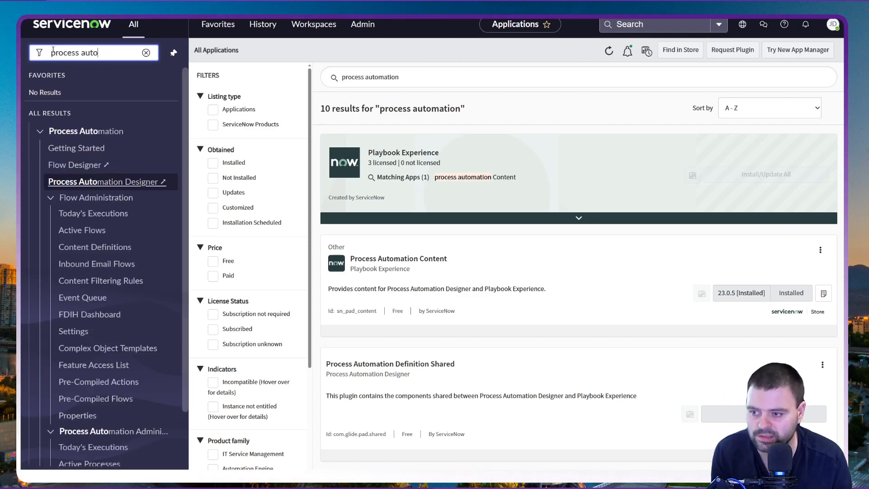
pyautogui.click(91, 183)
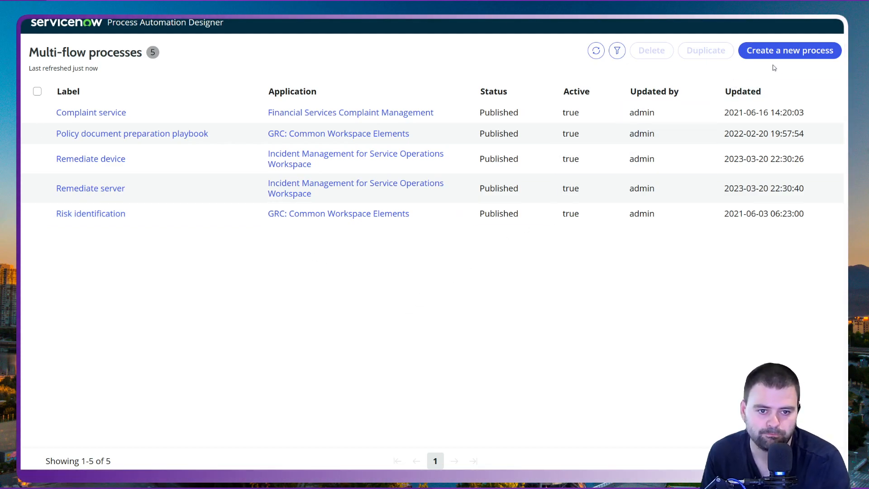
# Create a new process labelled "Hardware Incident Triage" in the Global application and proceed to its trigger selection
pyautogui.click(800, 51)
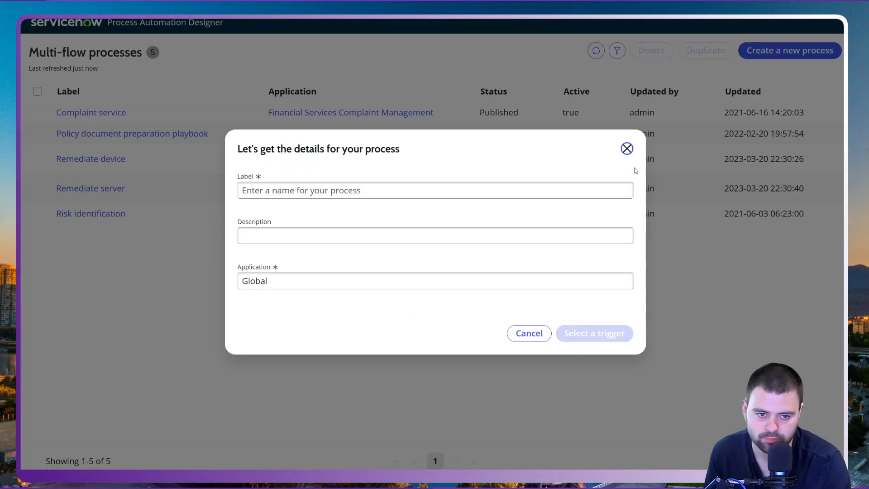
pyautogui.click(371, 185)
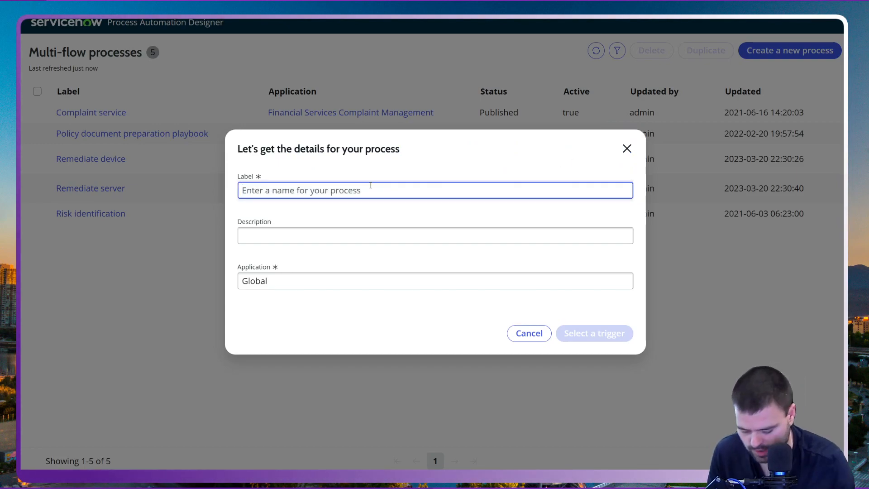
pyautogui.write('Hardware')
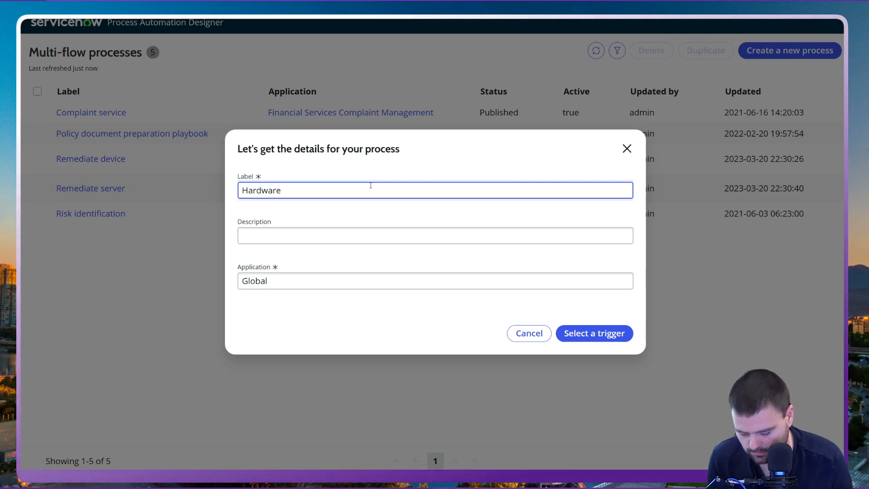
pyautogui.write(' Triage')
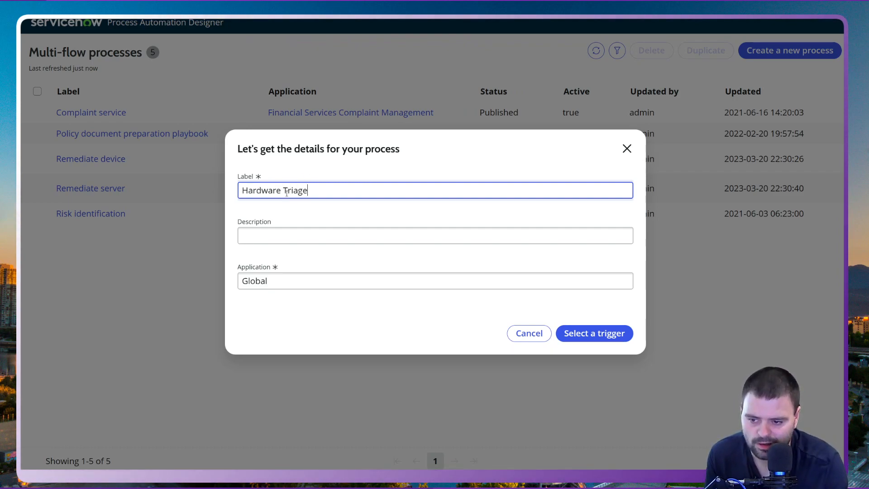
pyautogui.write(' Incident')
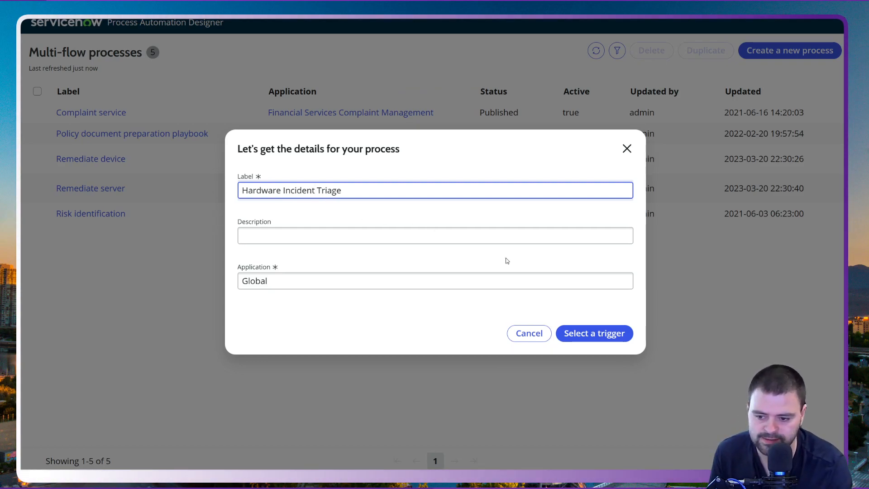
pyautogui.click(605, 335)
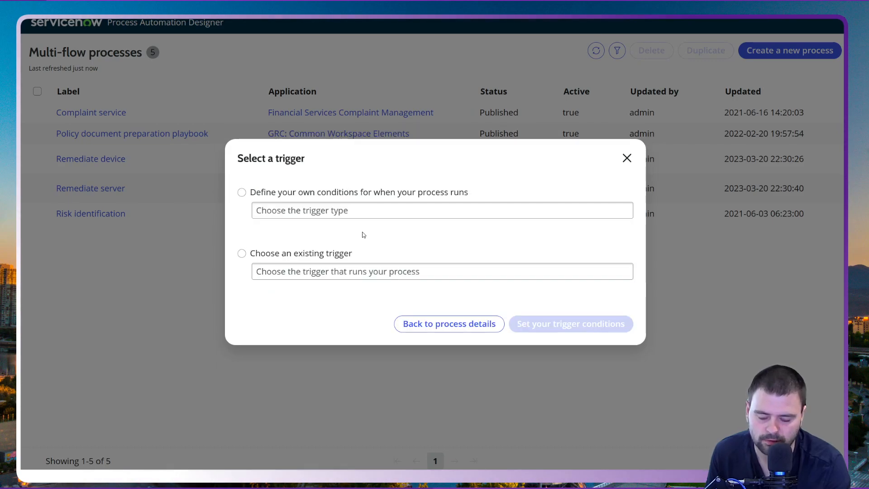
# Define own trigger conditions for the process with the trigger type Record Create and continue to the condition settings
pyautogui.click(242, 192)
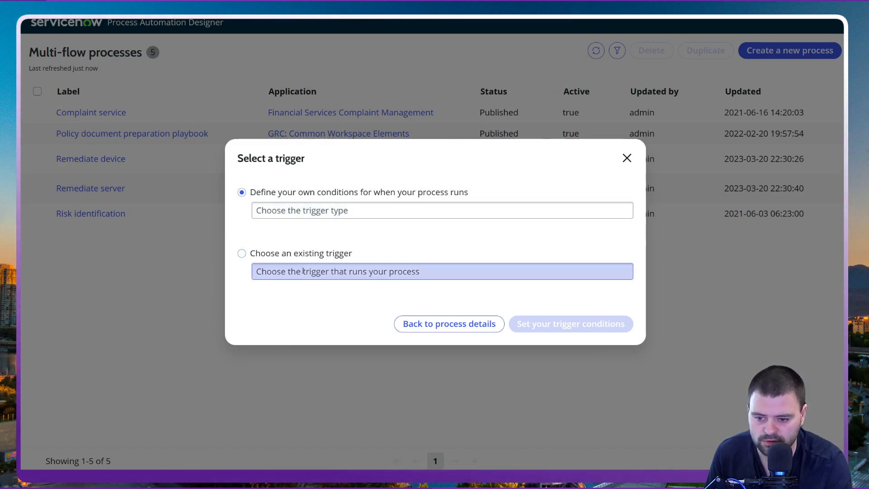
pyautogui.click(289, 254)
pyautogui.click(262, 262)
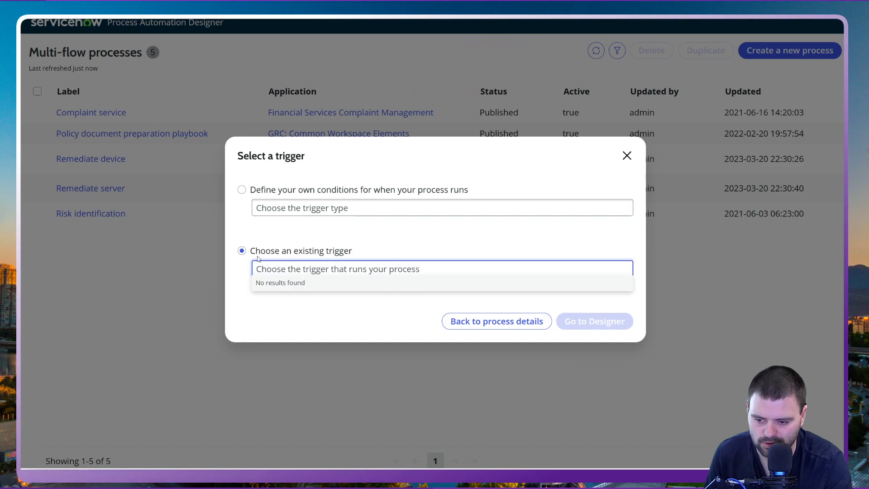
pyautogui.click(294, 190)
pyautogui.click(297, 211)
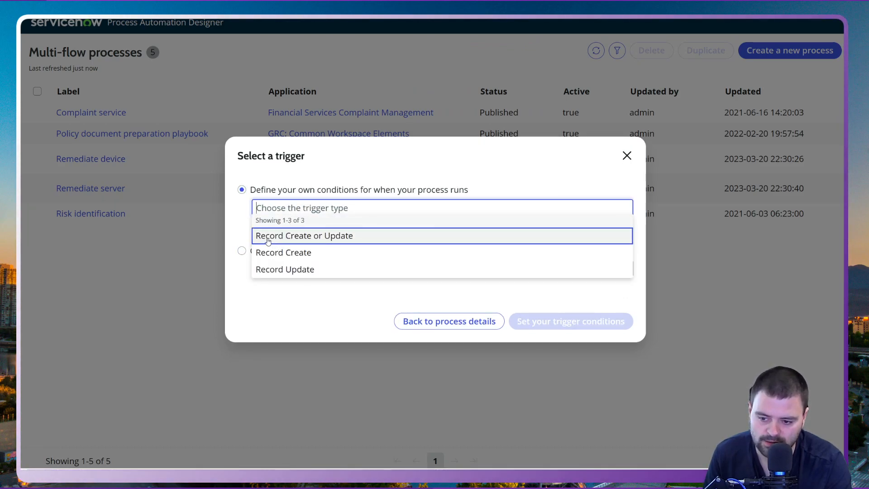
pyautogui.click(301, 253)
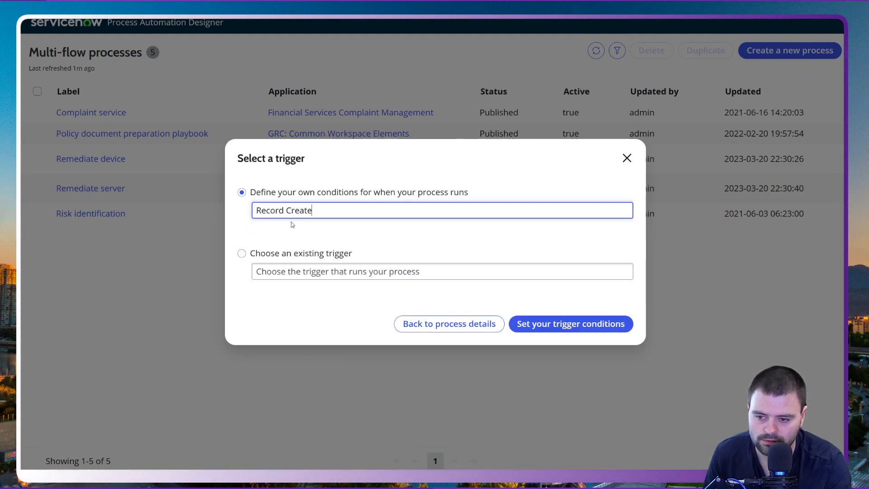
pyautogui.click(581, 324)
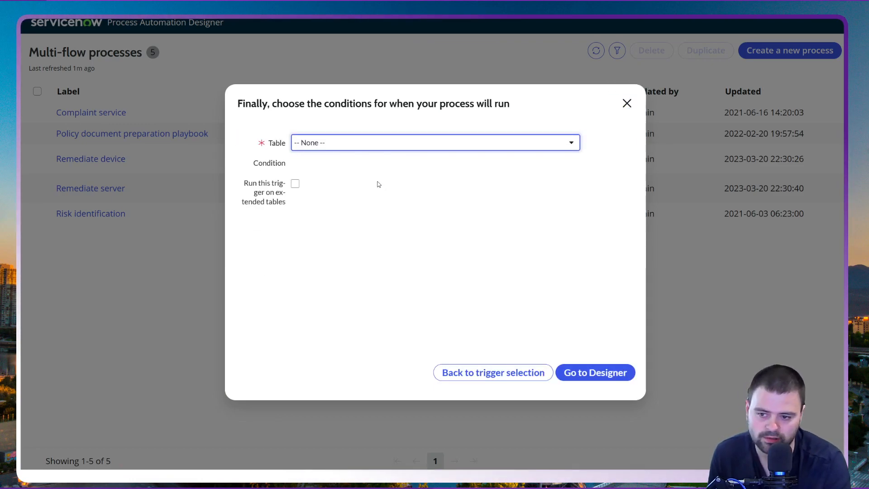
# Set the trigger to the Incident table with the condition Category is Hardware and open the process in the designer
pyautogui.click(347, 146)
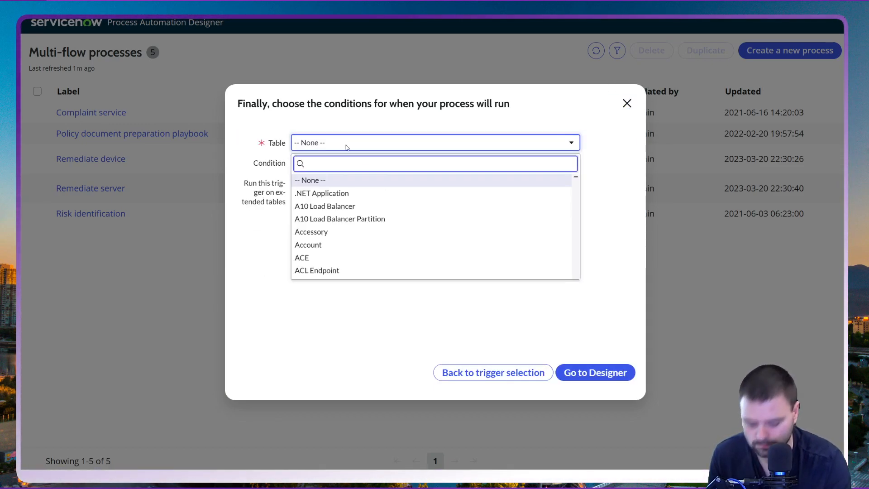
pyautogui.write('incident')
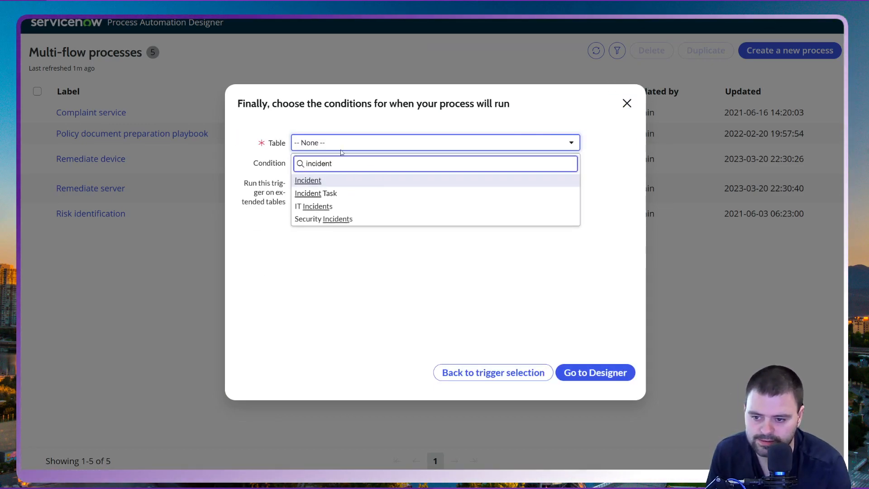
pyautogui.click(312, 181)
pyautogui.click(350, 182)
pyautogui.write('cat')
pyautogui.click(344, 236)
pyautogui.click(490, 182)
pyautogui.click(483, 222)
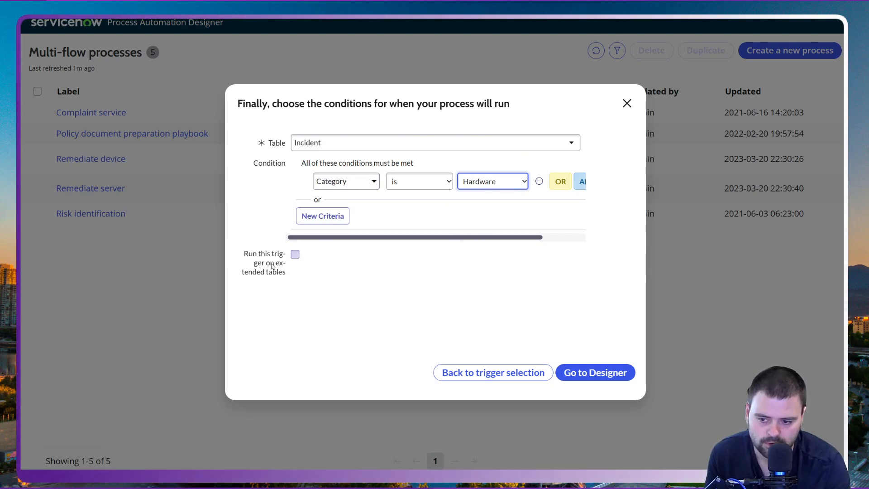
pyautogui.click(611, 374)
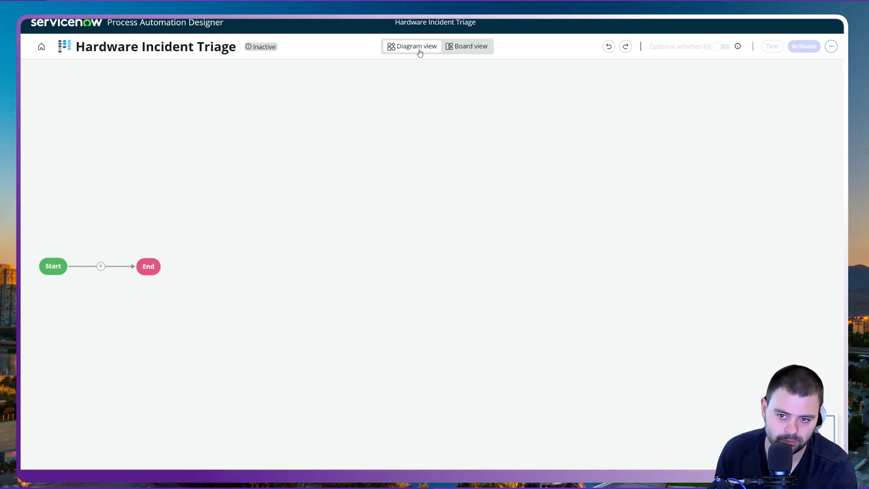
# Look at the empty process in Board view and return to Diagram view
pyautogui.click(458, 49)
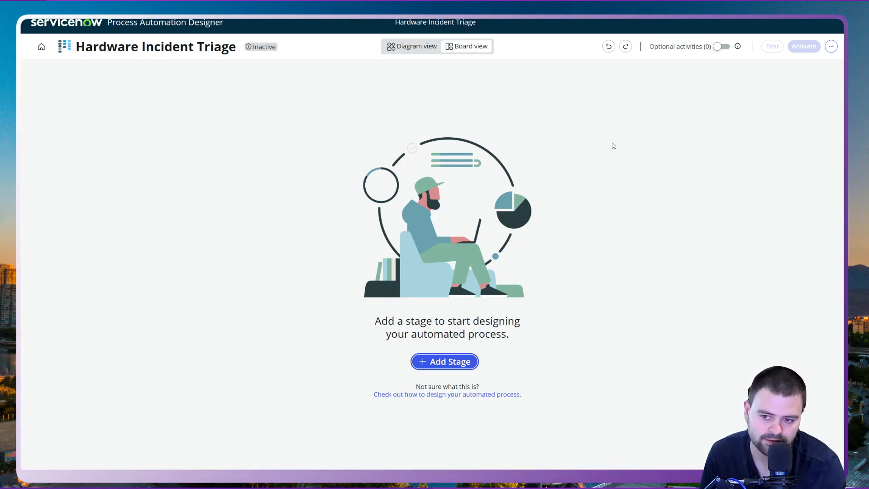
pyautogui.click(415, 51)
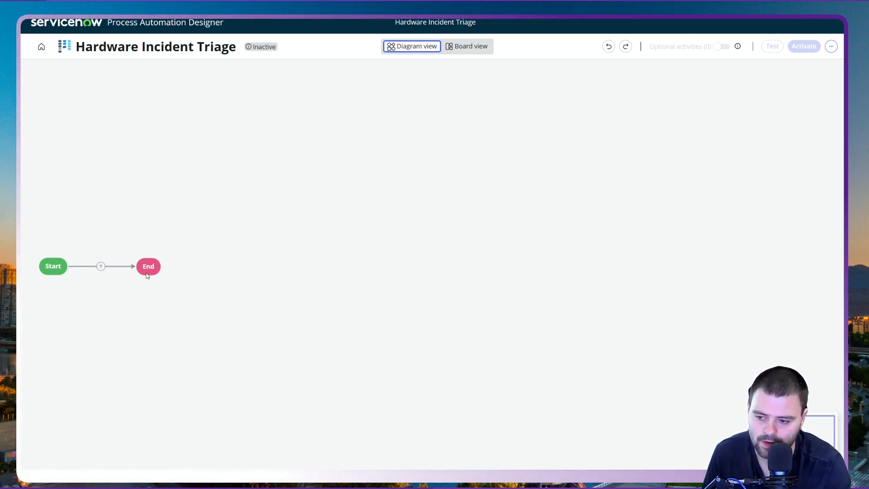
pyautogui.click(208, 308)
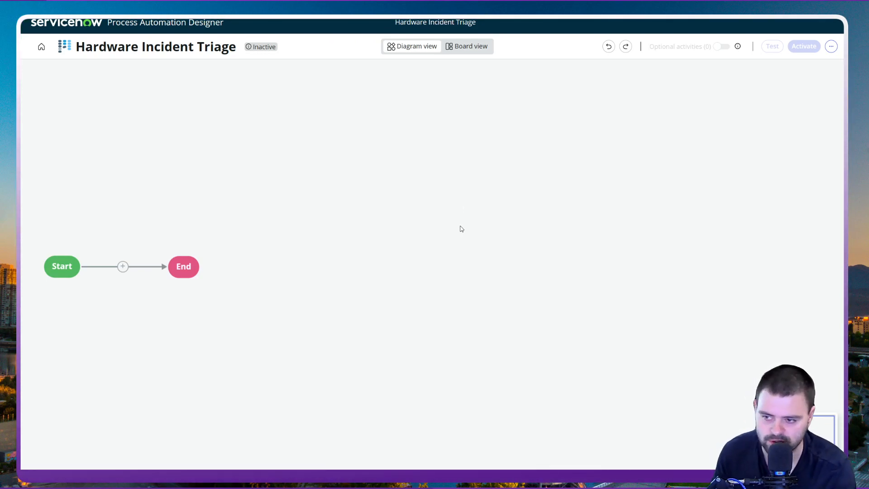
# Add a new stage between Start and End in the process diagram
pyautogui.click(123, 267)
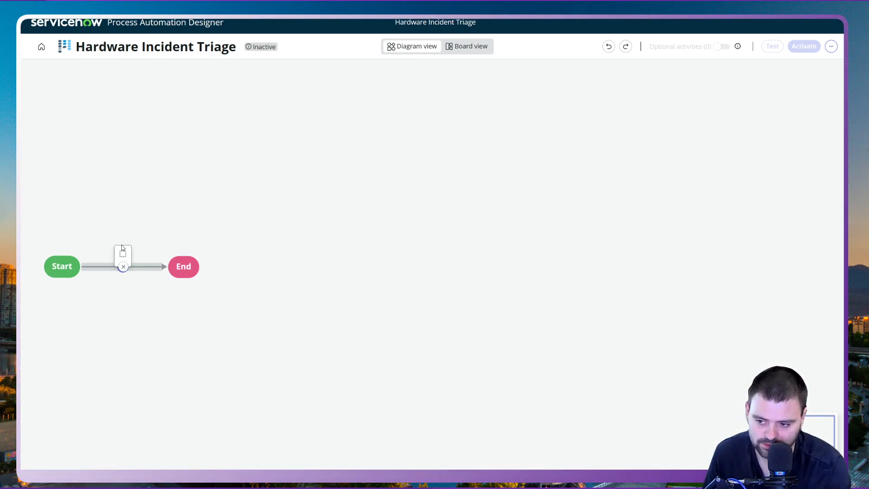
pyautogui.click(210, 334)
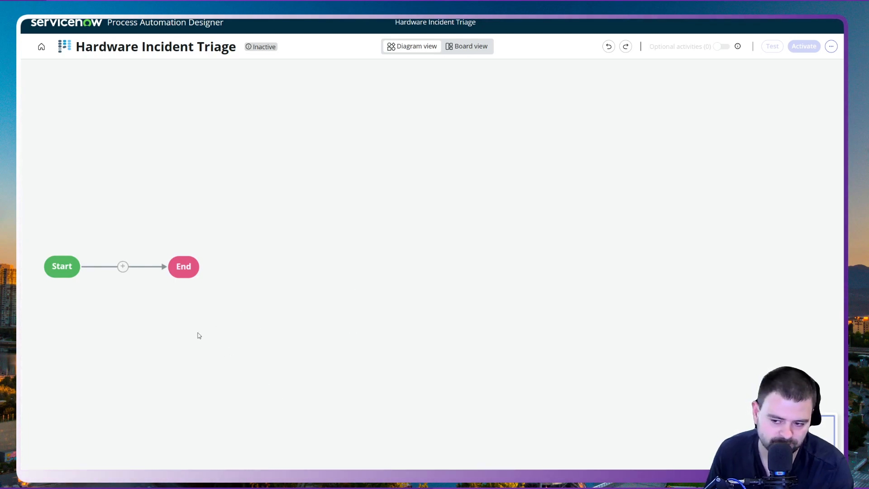
pyautogui.click(123, 267)
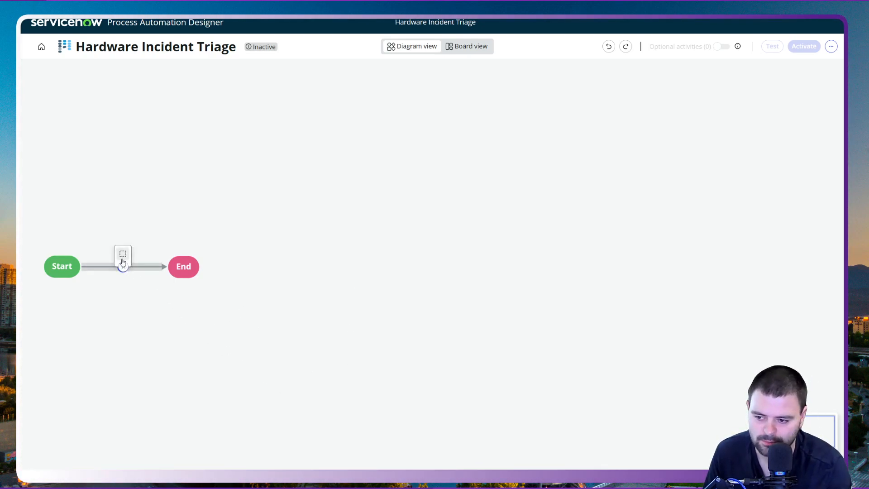
pyautogui.click(127, 258)
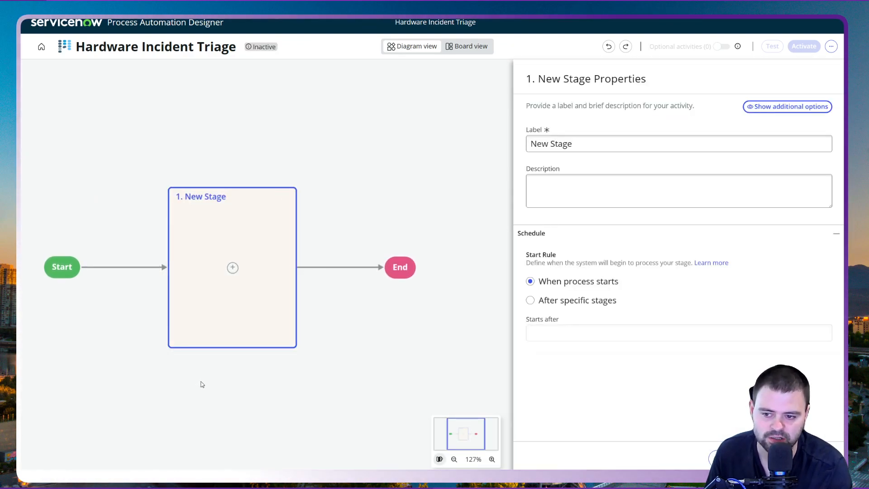
# Change the new stage's label to "Validate User Email"
pyautogui.click(583, 150)
pyautogui.moveTo(583, 144); pyautogui.dragTo(532, 143)
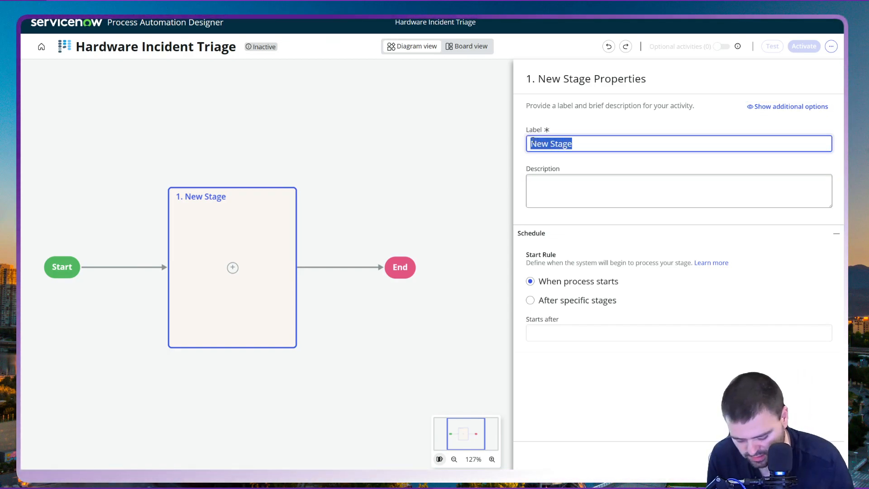
pyautogui.write('V')
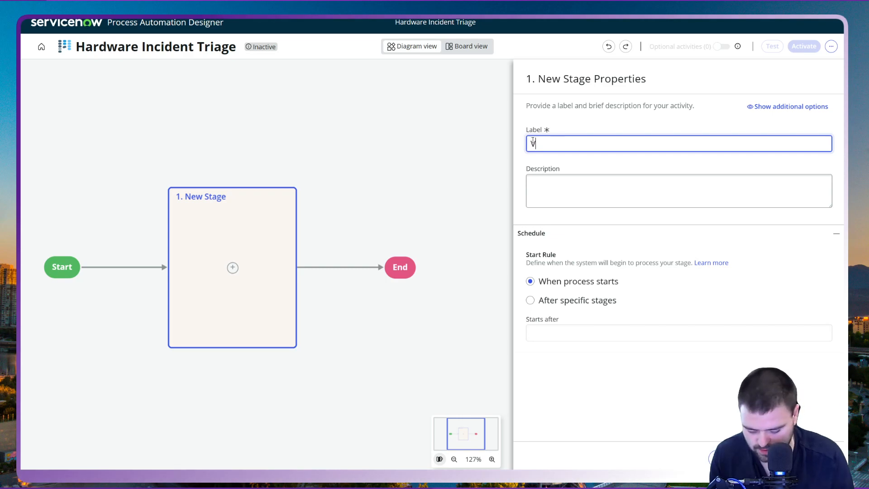
pyautogui.write('alidate User ')
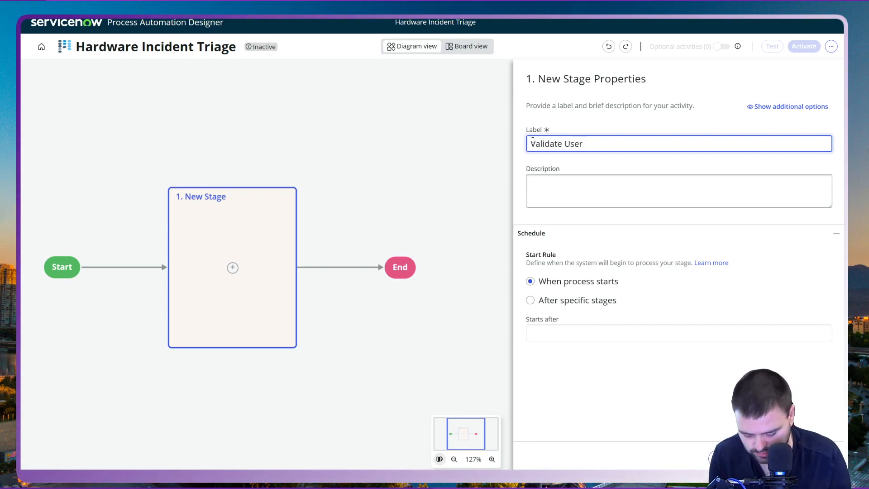
pyautogui.write('Email')
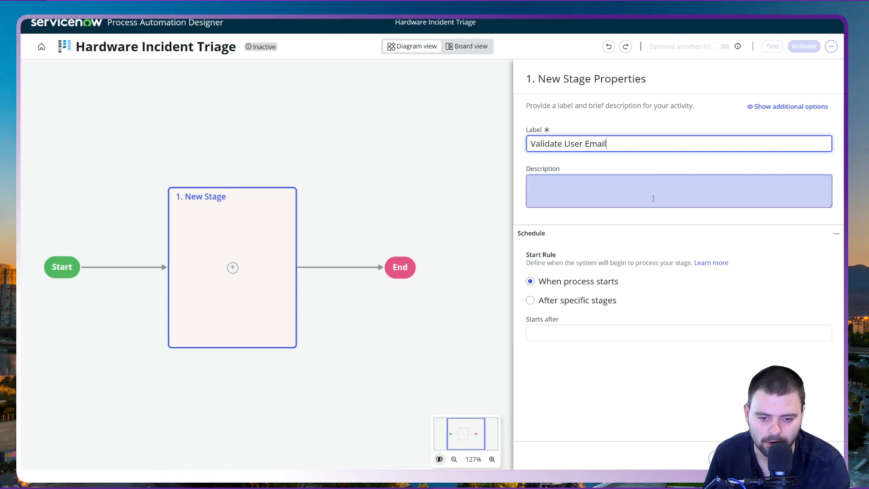
# Enter "Check user contact details is good." as the stage's description and save the stage properties
pyautogui.click(577, 159)
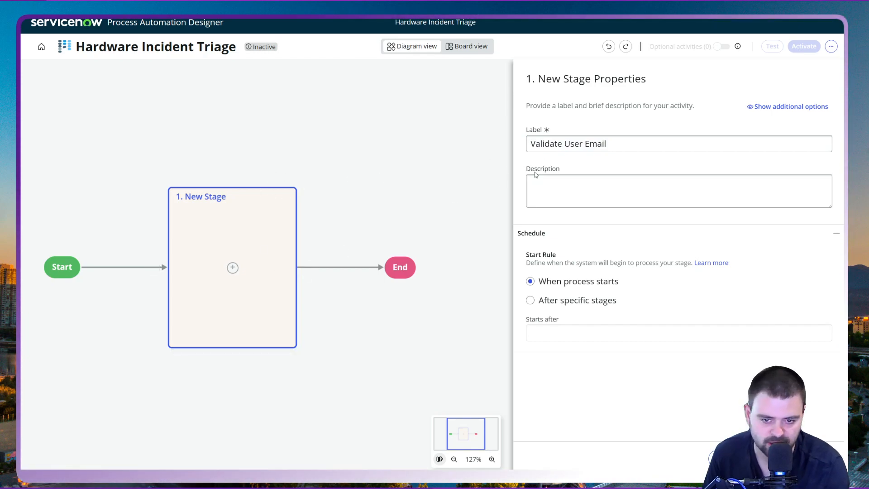
pyautogui.click(577, 187)
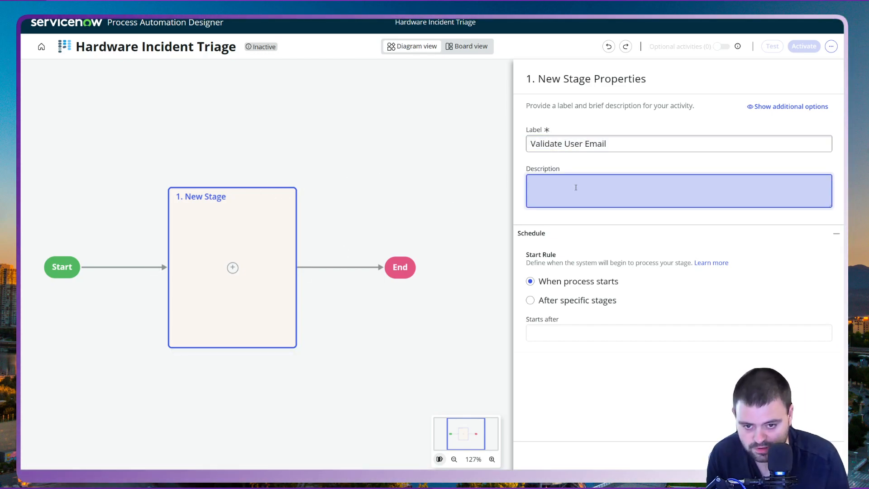
pyautogui.write('Check em')
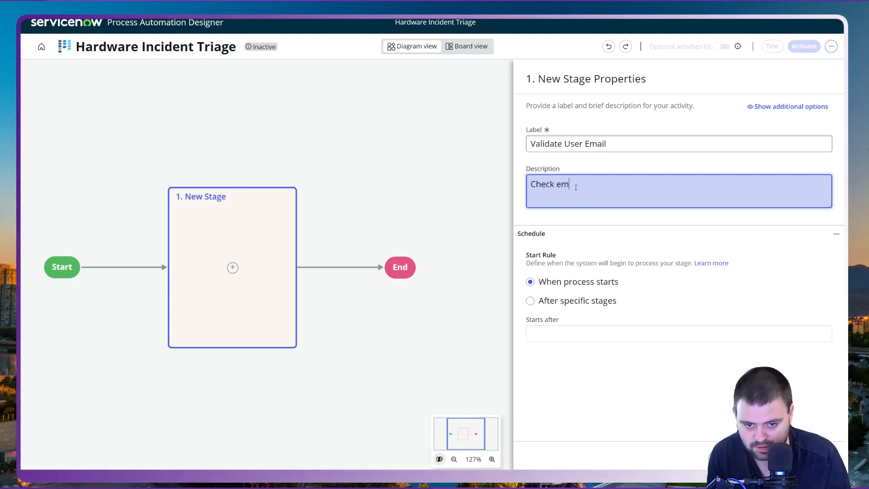
pyautogui.write('ail is good.')
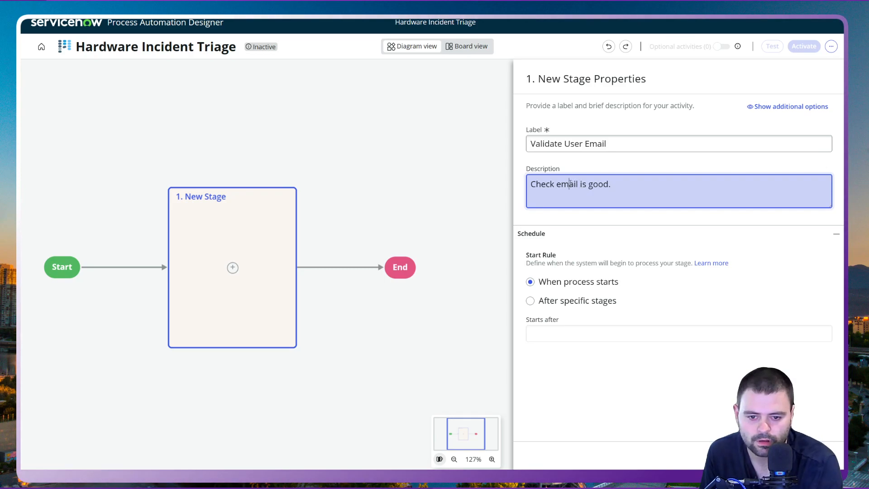
pyautogui.doubleClick(570, 183)
pyautogui.write('user contact details')
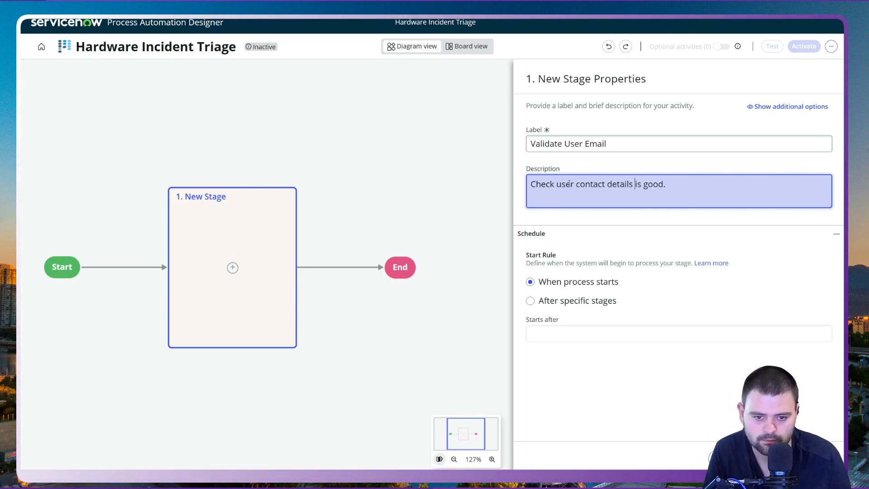
pyautogui.click(606, 397)
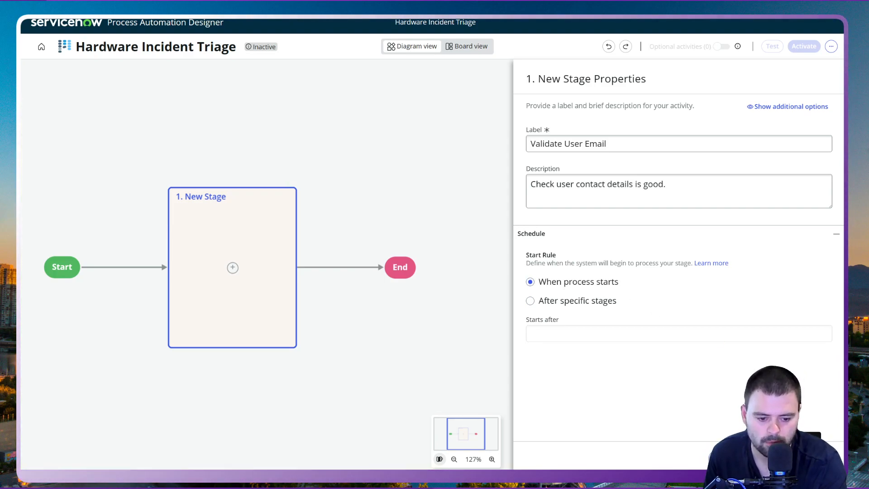
pyautogui.click(811, 455)
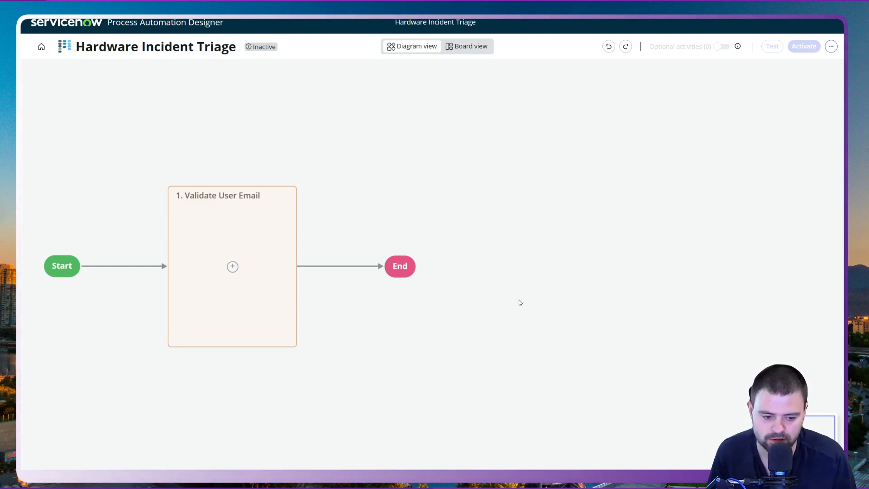
# Add a User Form activity from Common Activities to the Validate User Email stage
pyautogui.click(232, 267)
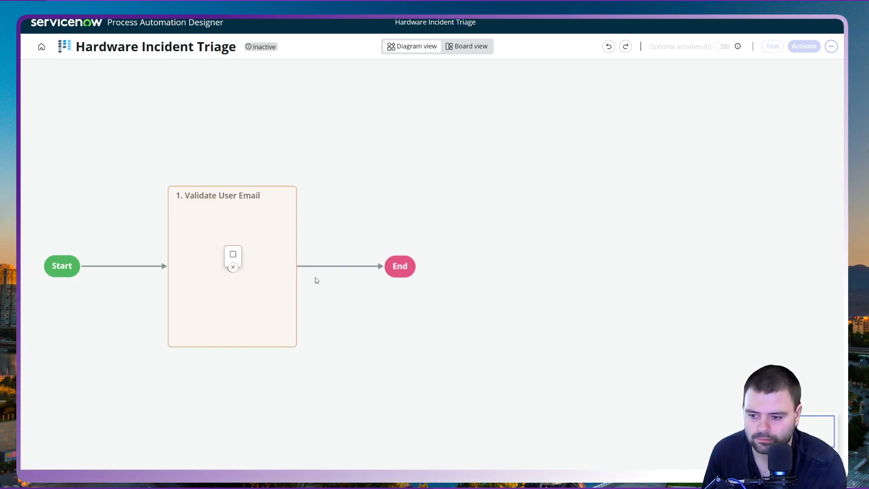
pyautogui.click(233, 267)
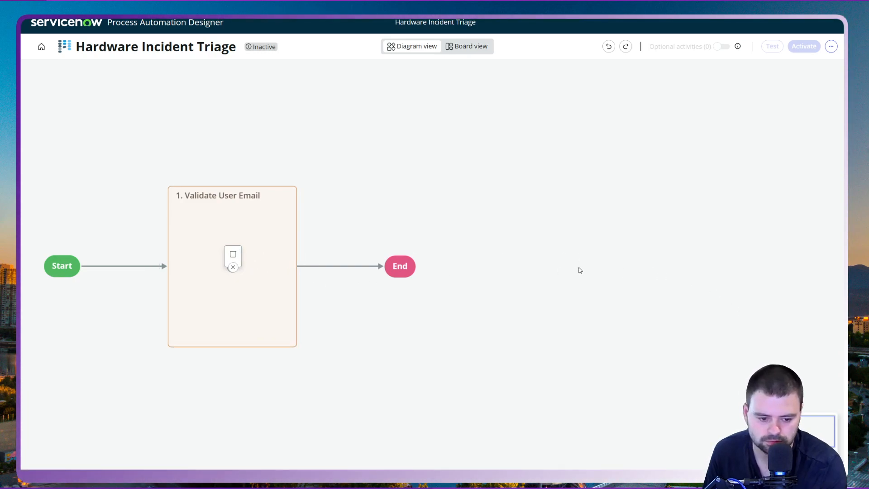
pyautogui.click(232, 266)
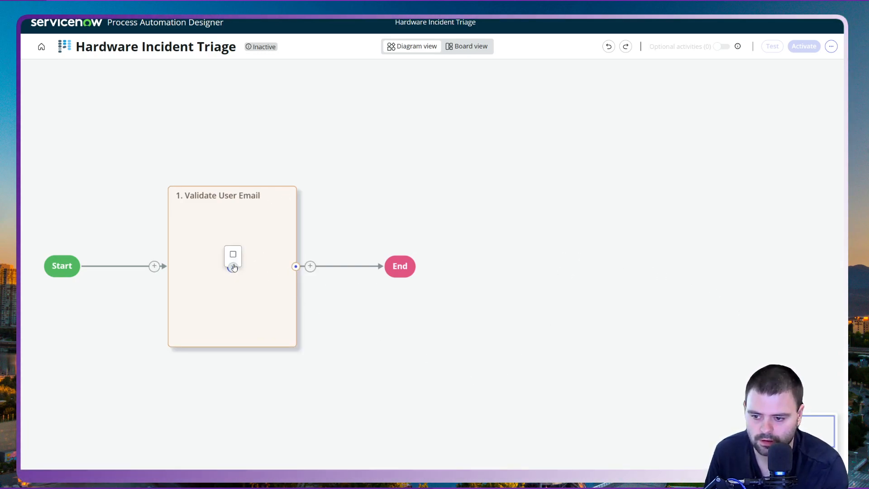
pyautogui.click(233, 249)
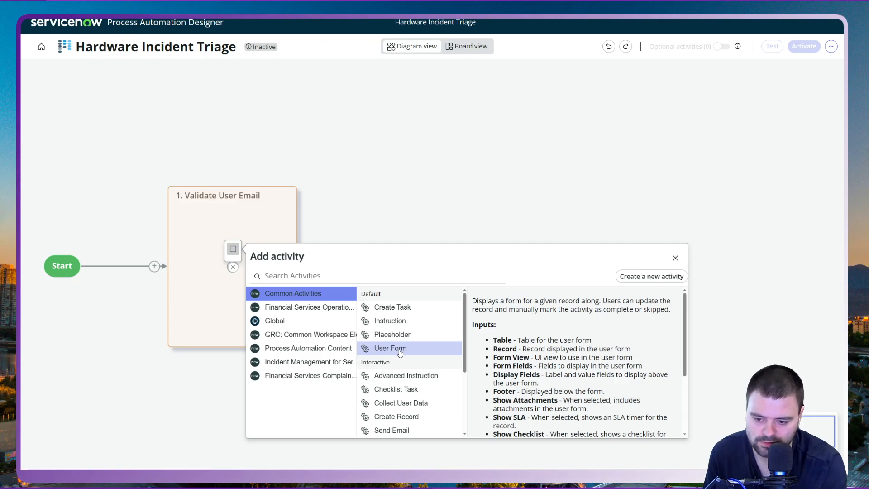
pyautogui.scroll(-2, 400, 354)
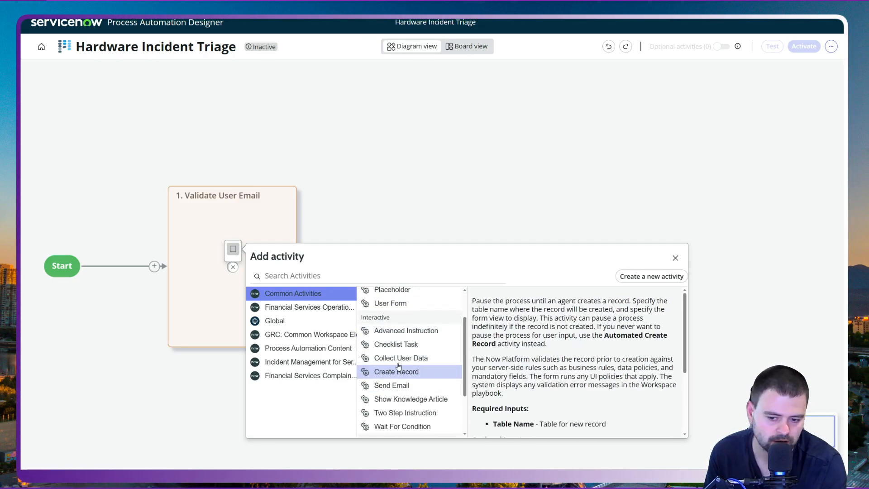
pyautogui.scroll(-1, 400, 377)
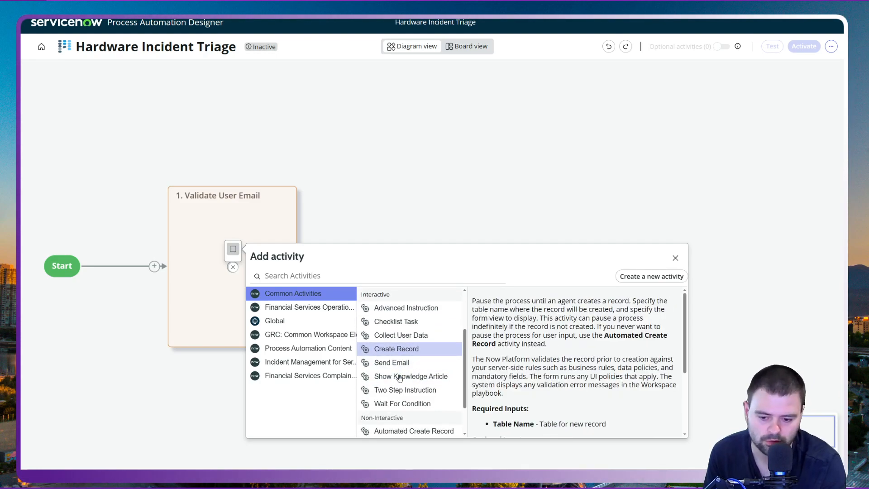
pyautogui.scroll(3, 396, 371)
pyautogui.click(389, 349)
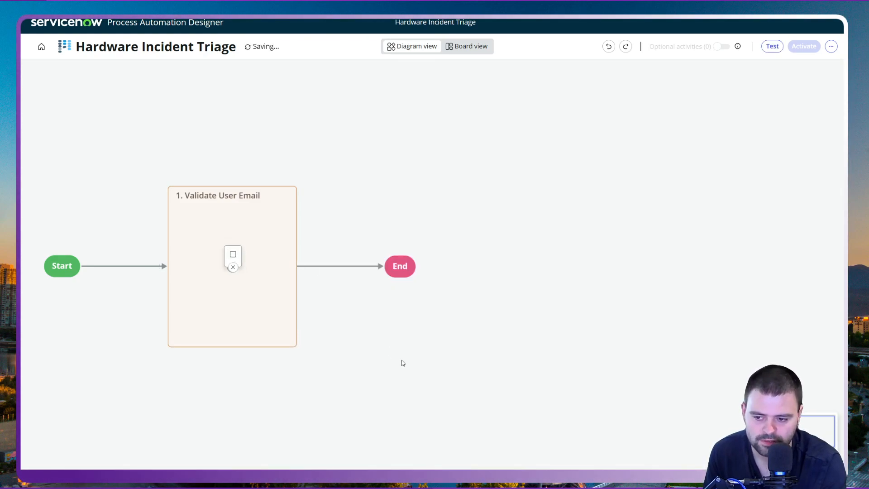
pyautogui.click(287, 272)
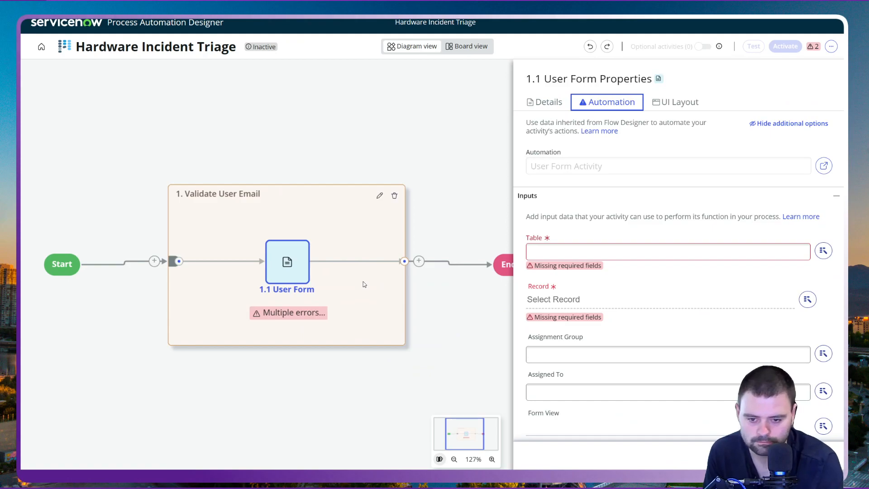
# Enter "Validate email" as the description of the User Form activity
pyautogui.click(579, 252)
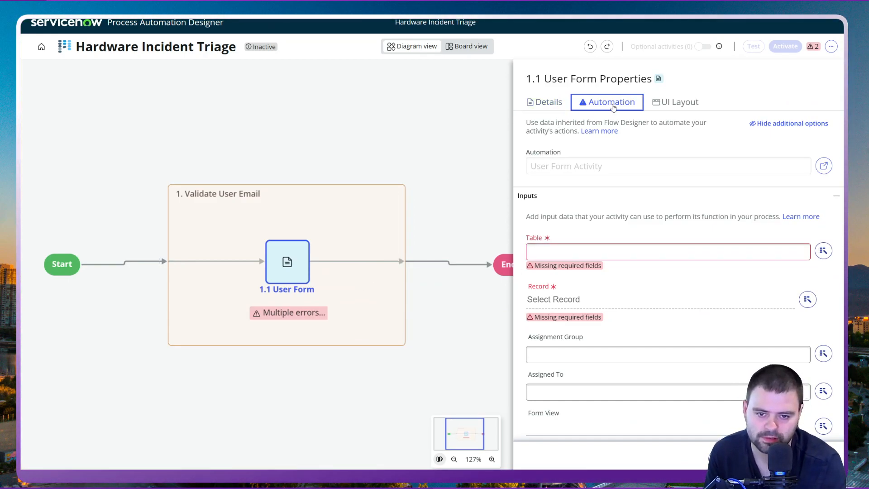
pyautogui.click(549, 102)
pyautogui.click(590, 215)
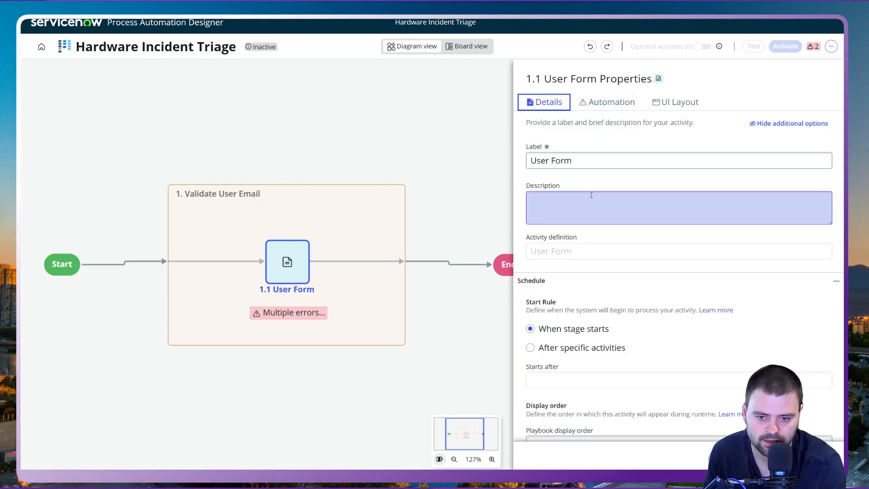
pyautogui.click(584, 207)
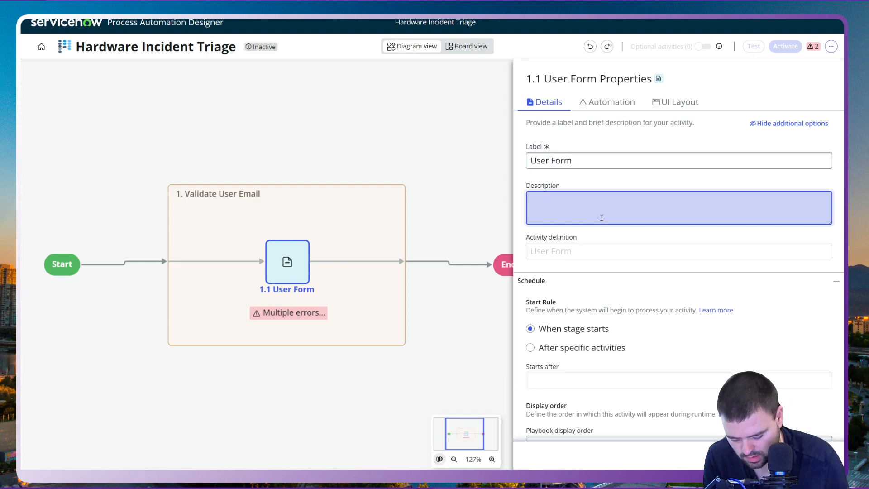
pyautogui.write('Validate email')
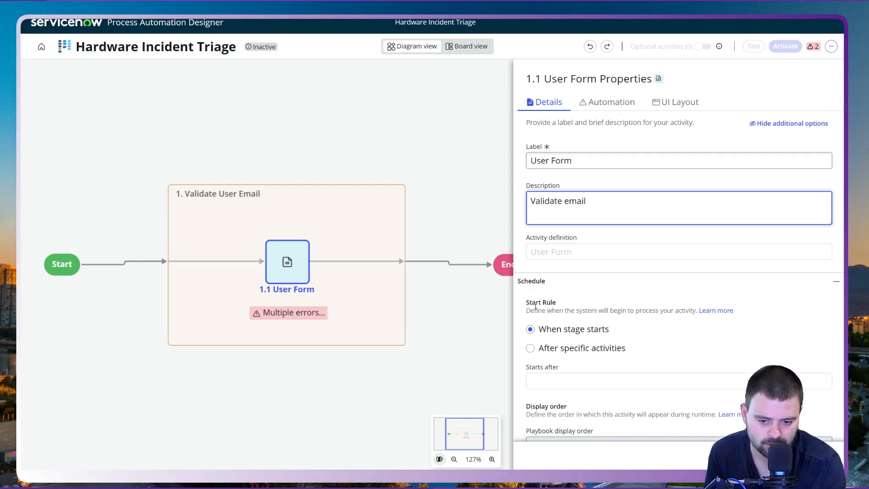
# Set the User Form activity's input table to User (sys_user)
pyautogui.moveTo(301, 259)
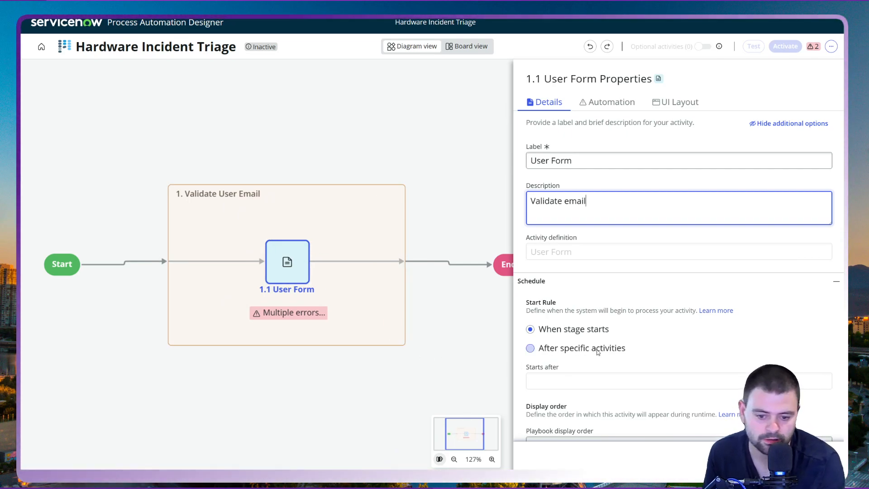
pyautogui.click(611, 103)
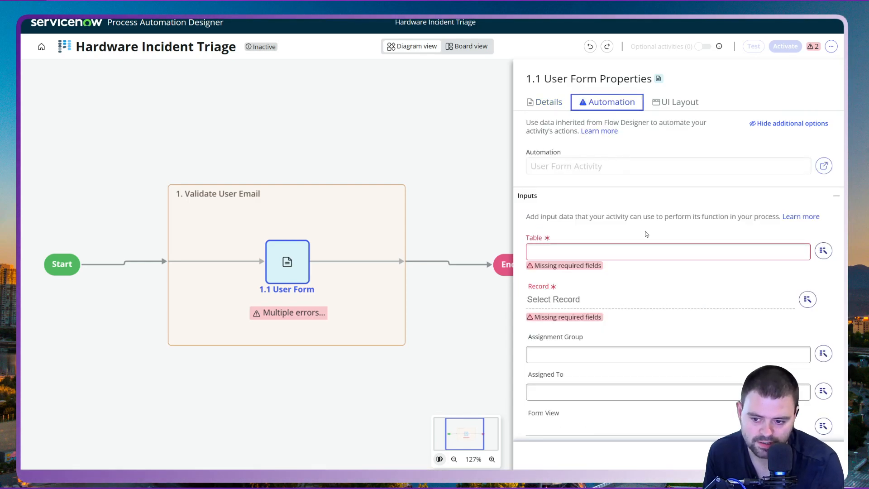
pyautogui.click(581, 248)
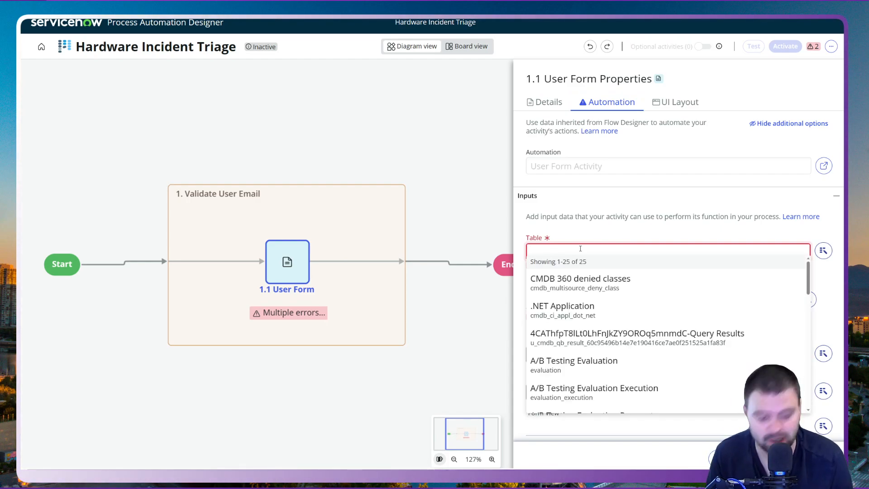
pyautogui.write('User')
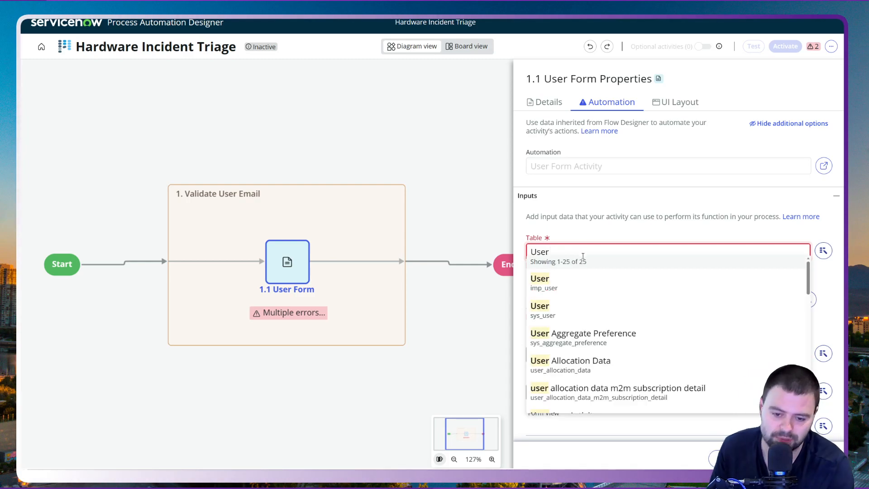
pyautogui.click(573, 313)
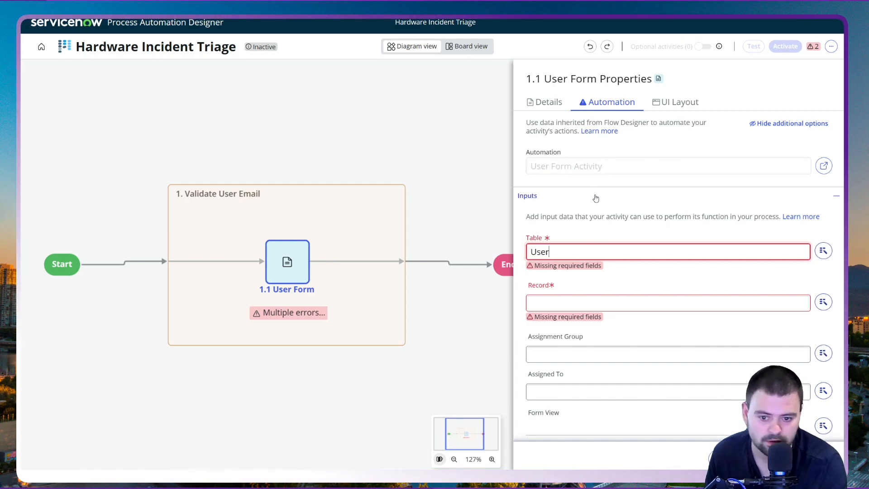
# Map the User Form's record to the Caller of the trigger's Incident Record
pyautogui.click(574, 303)
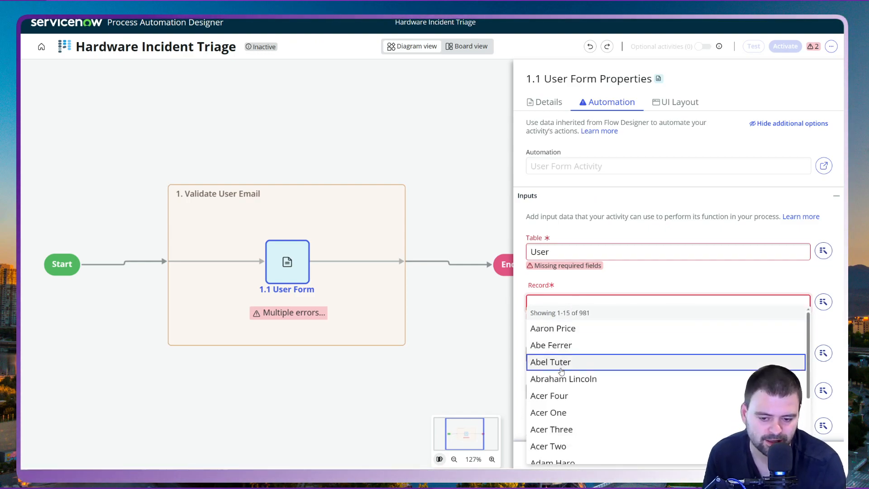
pyautogui.click(644, 288)
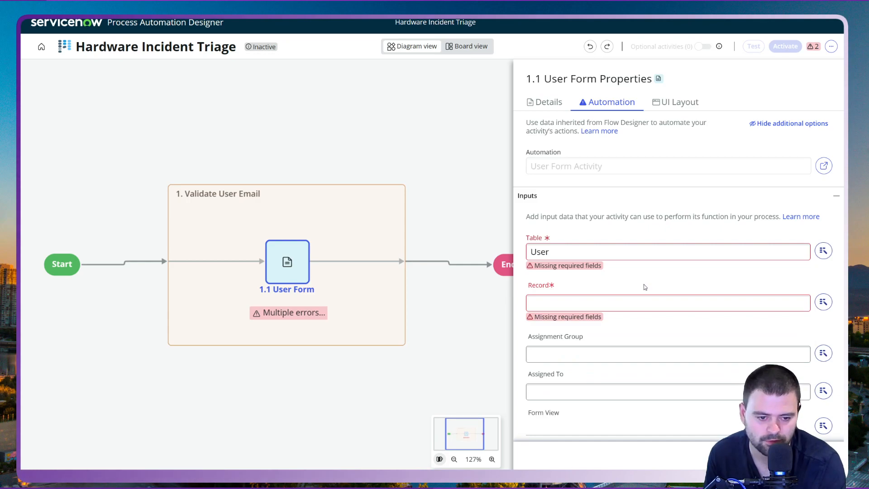
pyautogui.click(824, 302)
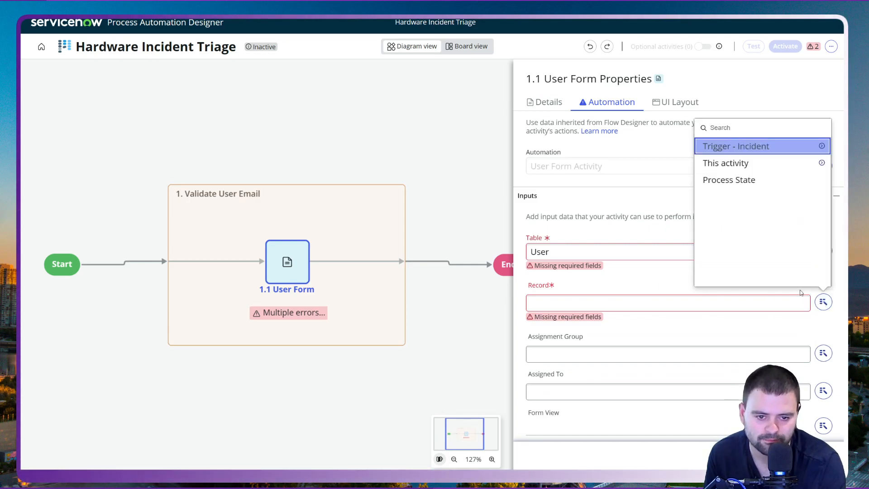
pyautogui.click(822, 147)
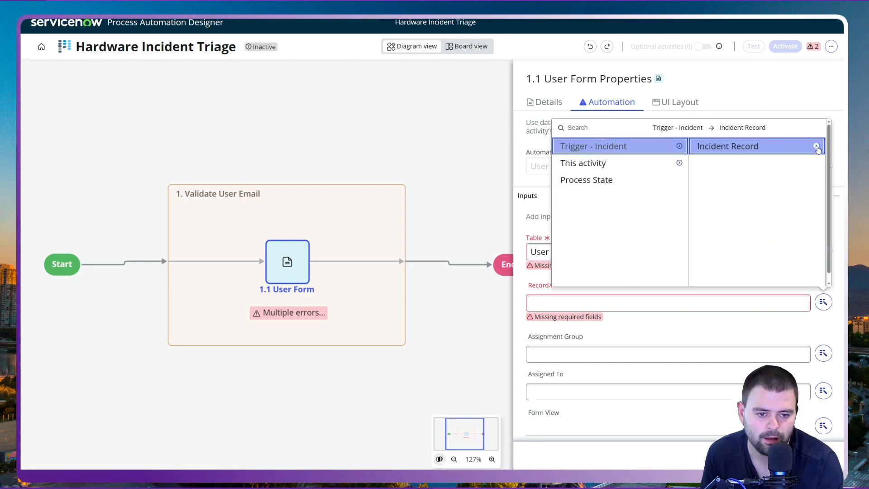
pyautogui.click(817, 147)
pyautogui.scroll(-5, 751, 197)
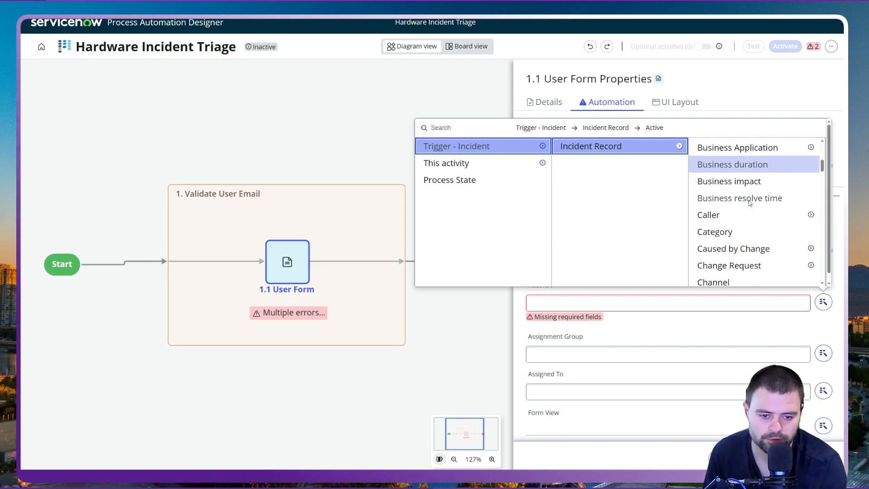
pyautogui.click(747, 214)
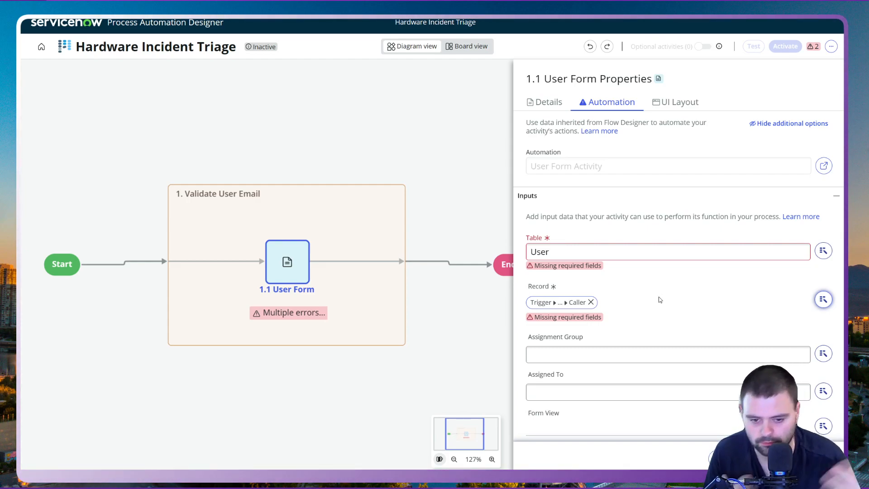
# Leave the assignment group empty and set the User Form's form fields to "email"
pyautogui.scroll(-3, 656, 296)
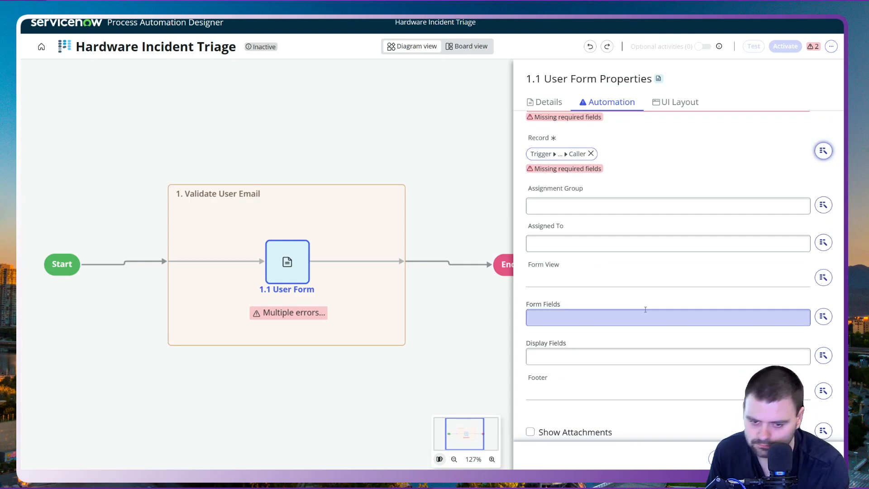
pyautogui.click(565, 206)
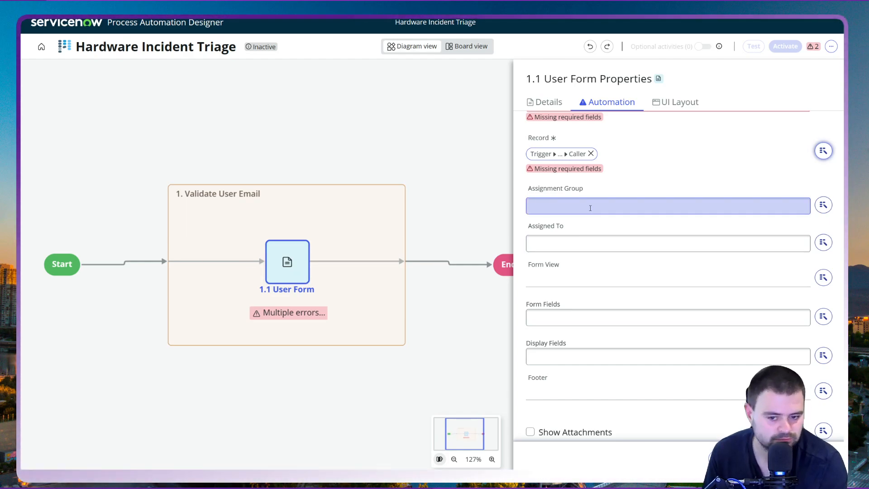
pyautogui.scroll(-2, 607, 249)
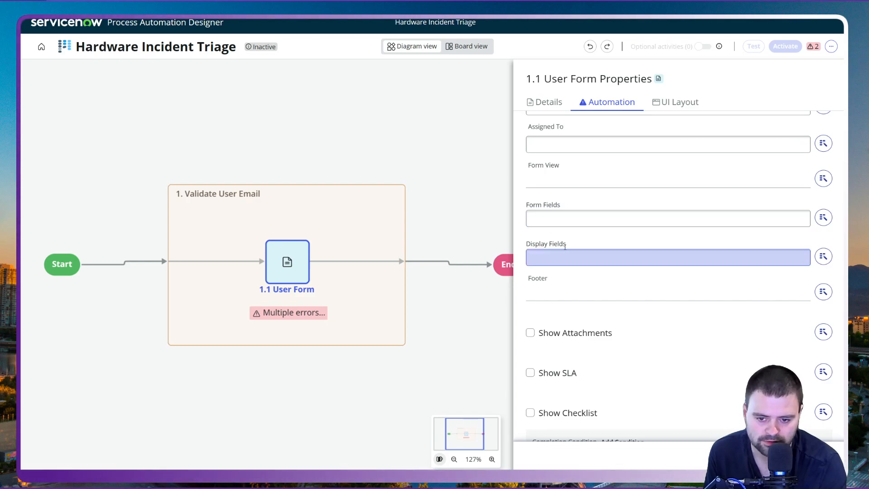
pyautogui.click(552, 219)
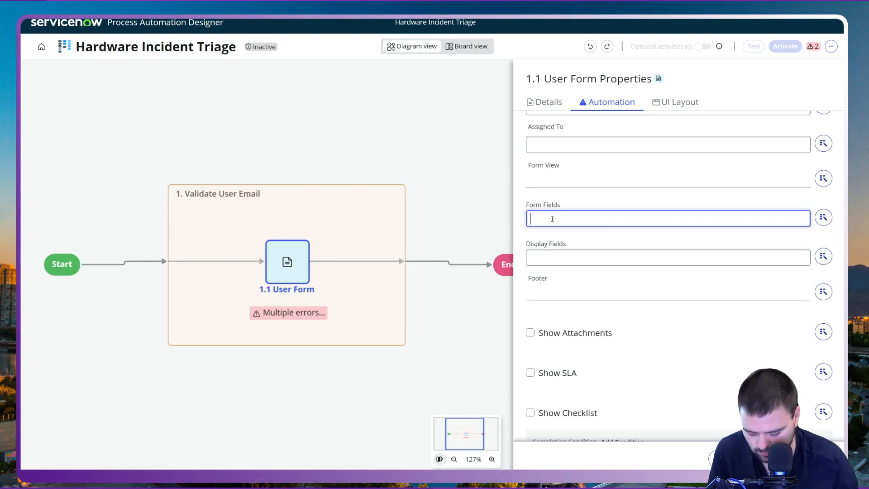
pyautogui.write('email')
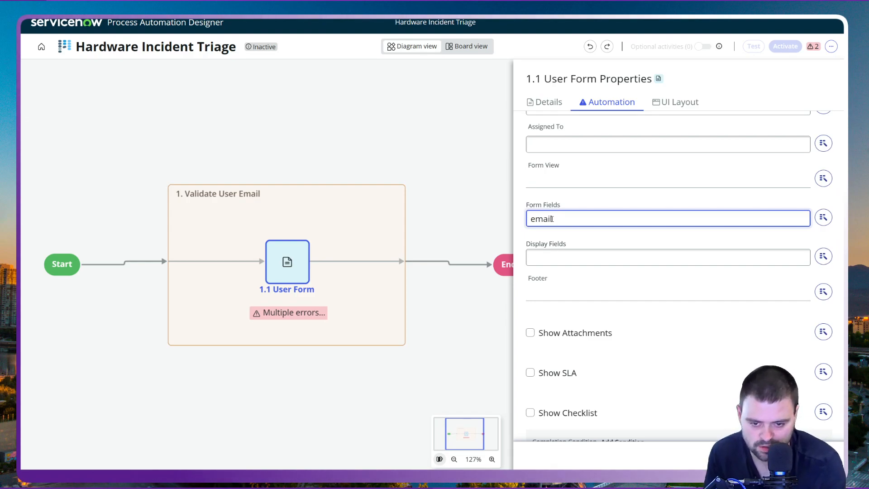
# Change the User Form's form fields to "name, email"
pyautogui.click(533, 219)
pyautogui.moveTo(534, 220); pyautogui.dragTo(557, 220)
pyautogui.click(555, 219)
pyautogui.click(546, 232)
pyautogui.click(544, 219)
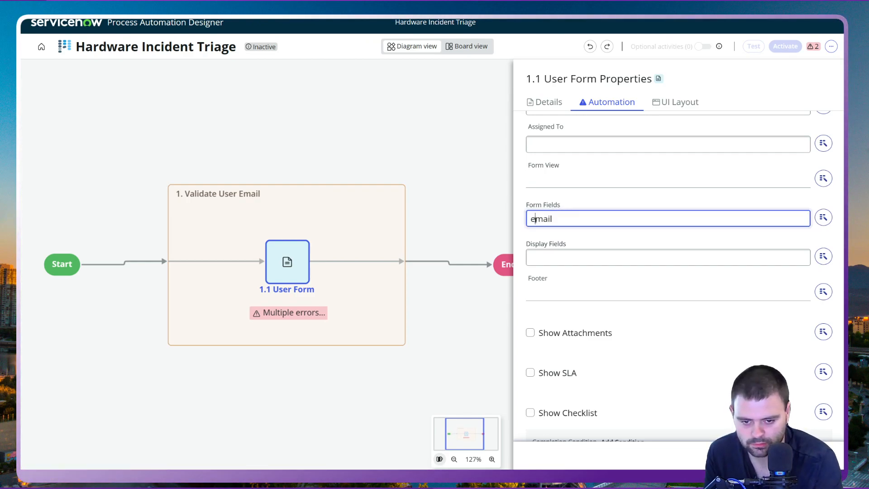
pyautogui.write('name,')
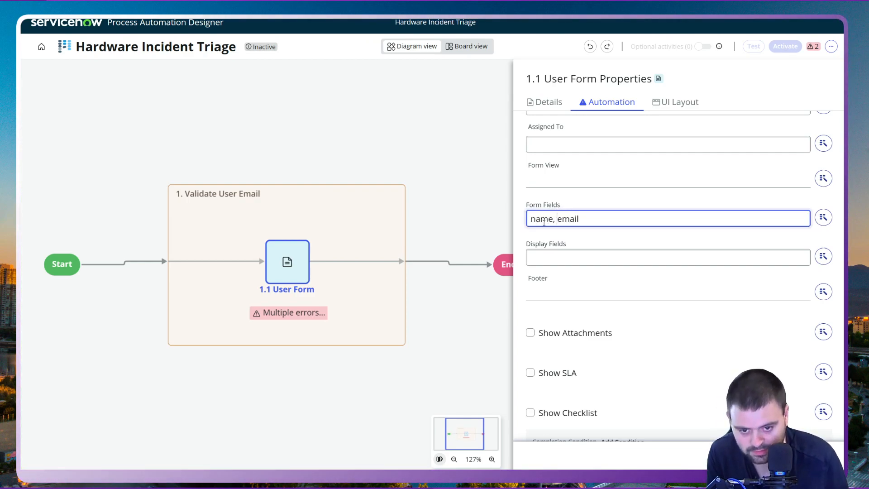
# Set the User Form's display fields to "name, email"
pyautogui.click(576, 256)
pyautogui.write('na')
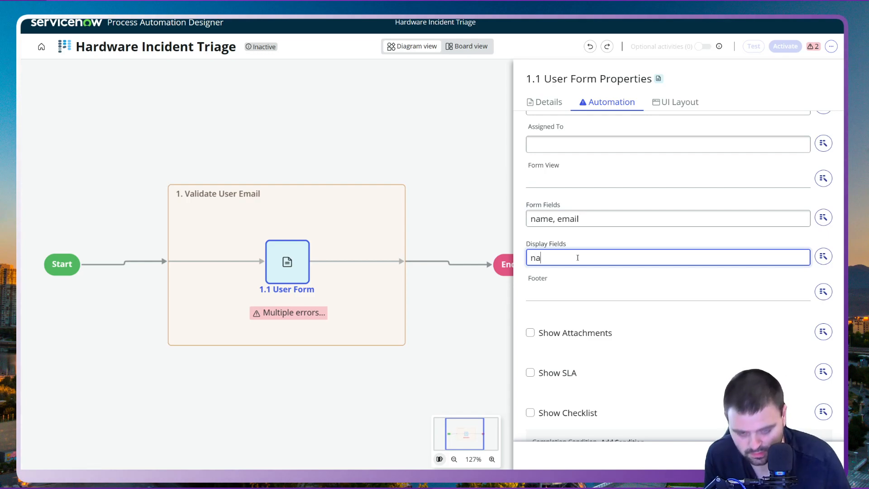
pyautogui.write('me, email')
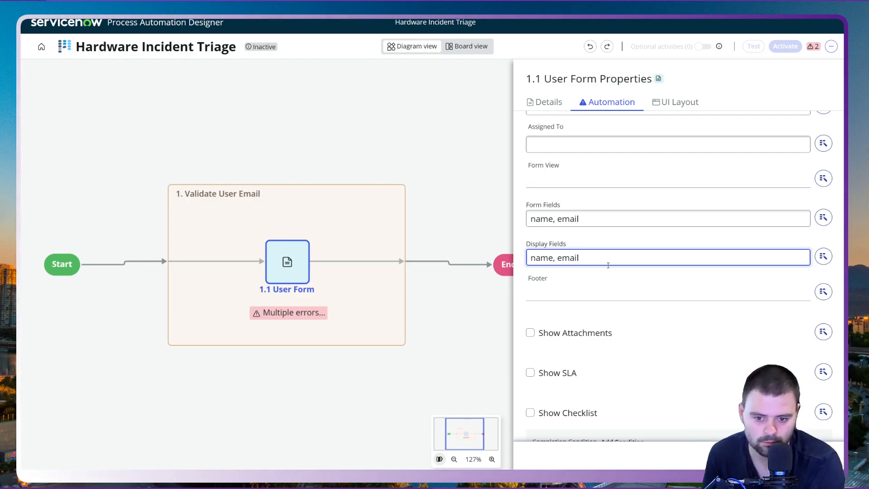
# Enter "Hi I'm a footer!!!" as the User Form's footer text
pyautogui.click(558, 293)
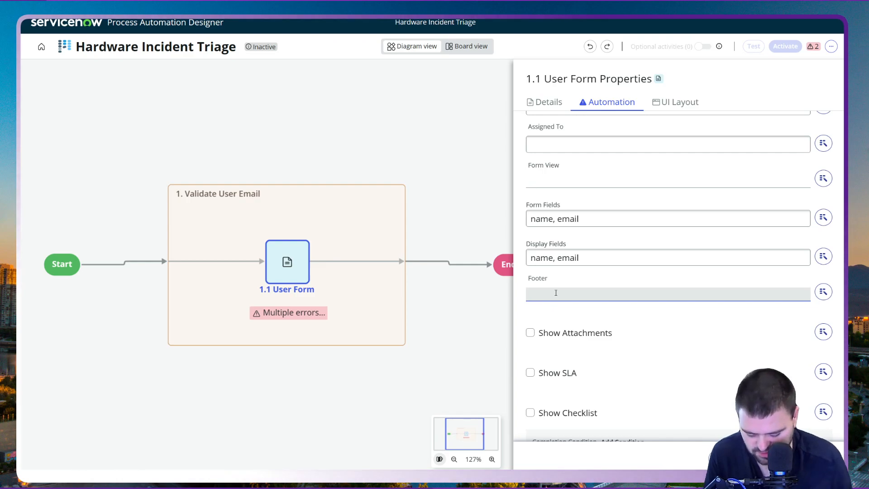
pyautogui.write('Hi I')
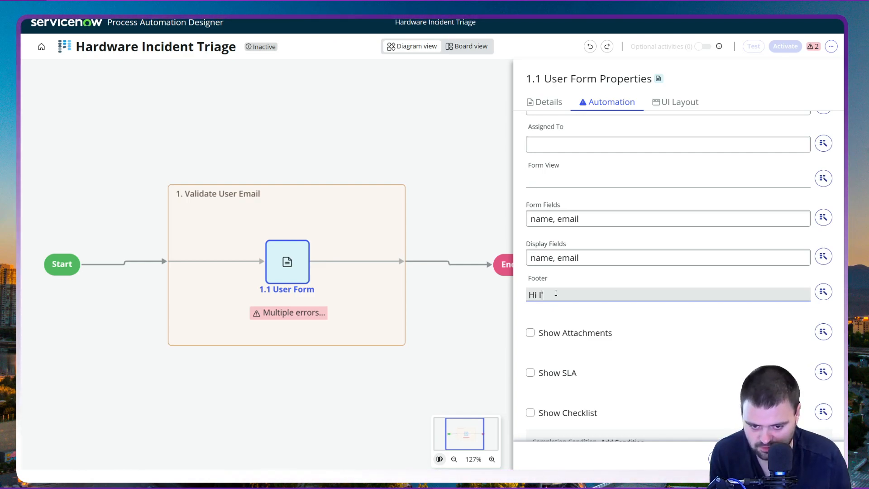
pyautogui.write("'m a footer!!!")
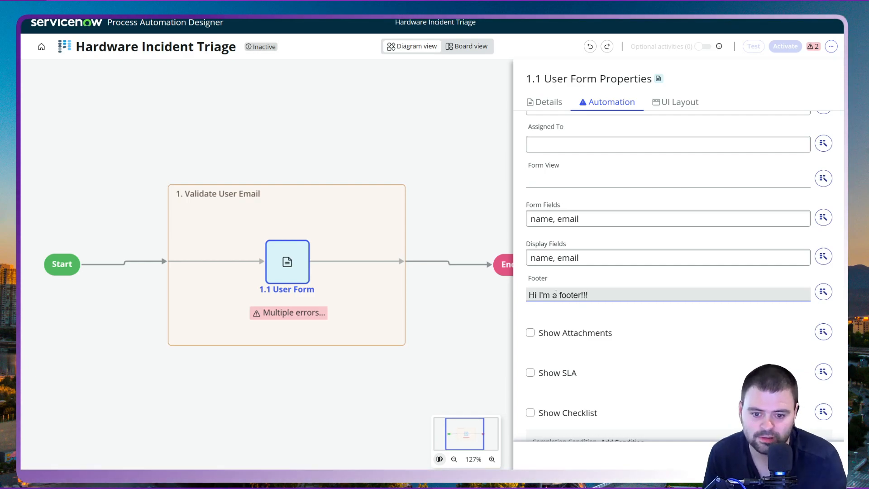
pyautogui.scroll(-3, 580, 283)
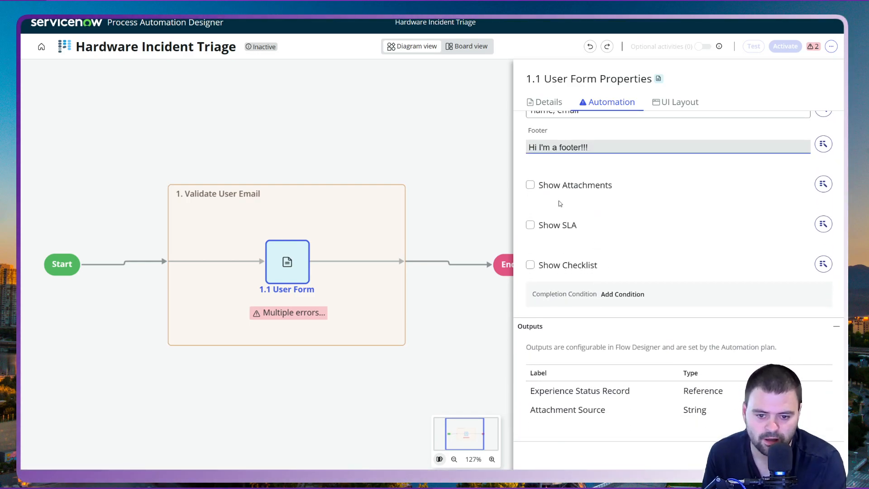
pyautogui.click(608, 174)
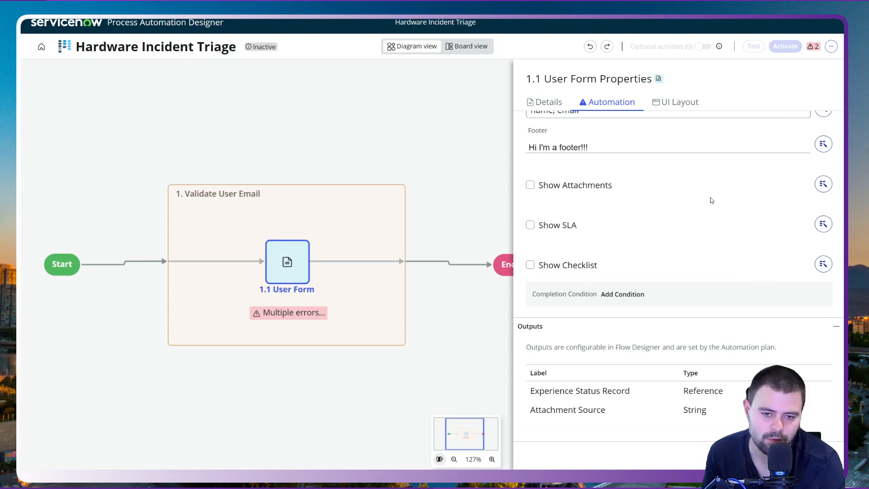
# Review the User Form's UI layout settings and save the activity's properties
pyautogui.click(677, 105)
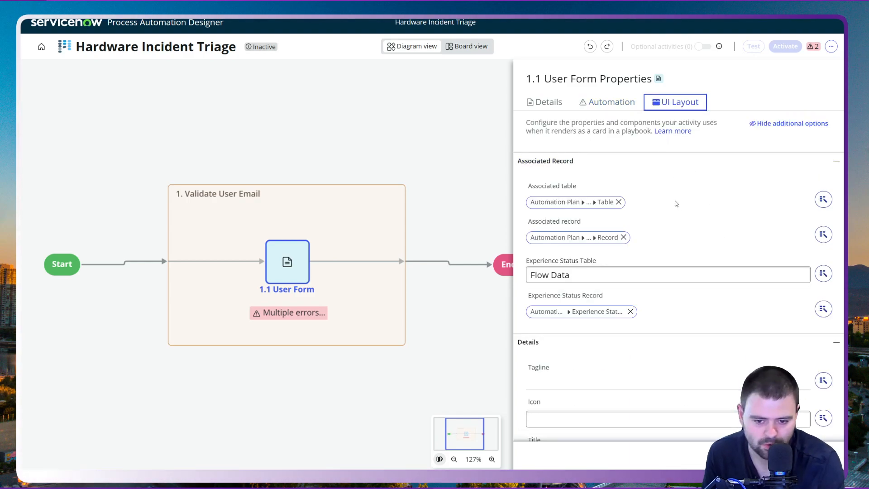
pyautogui.scroll(-4, 676, 203)
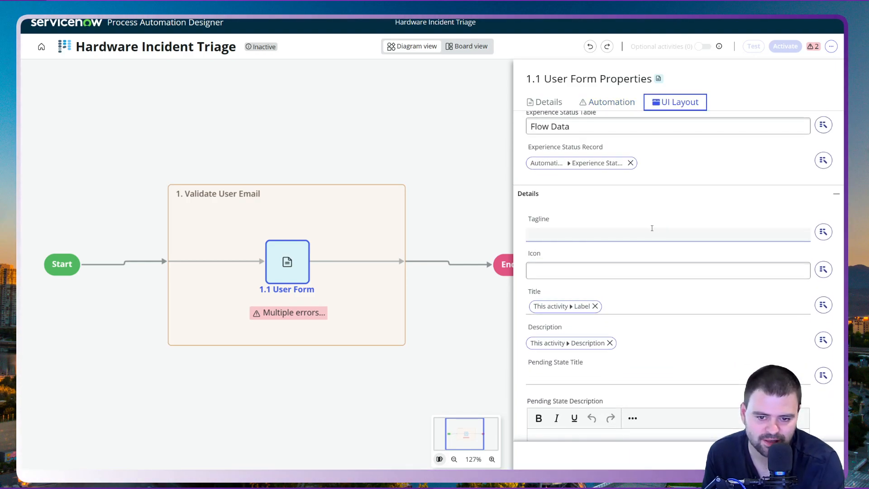
pyautogui.scroll(-3, 609, 268)
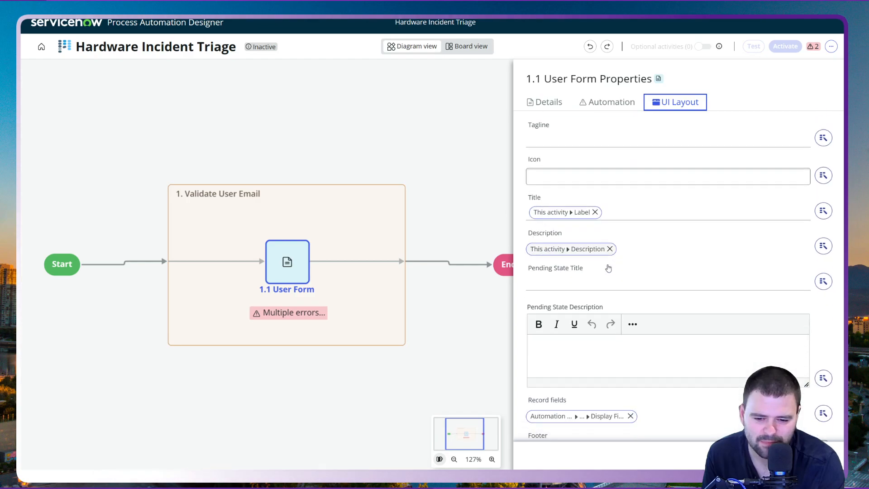
pyautogui.scroll(-6, 609, 268)
pyautogui.scroll(-3, 610, 266)
pyautogui.scroll(7, 653, 263)
pyautogui.scroll(10, 654, 262)
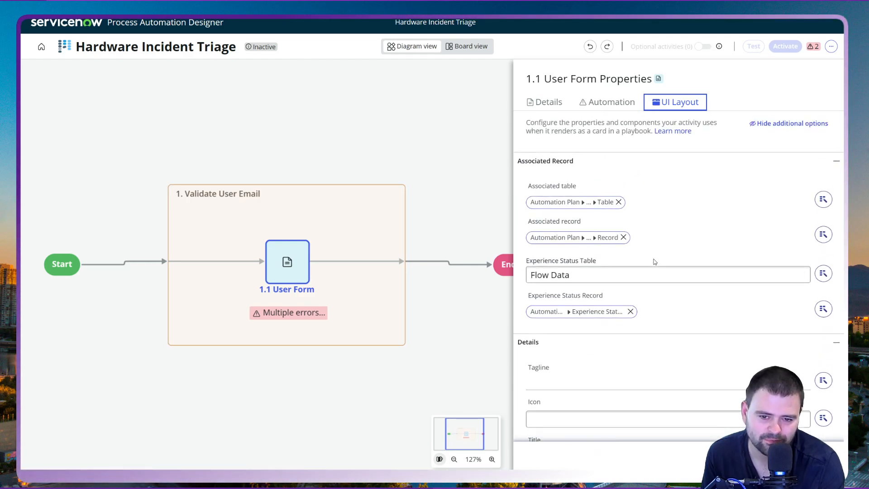
pyautogui.click(612, 103)
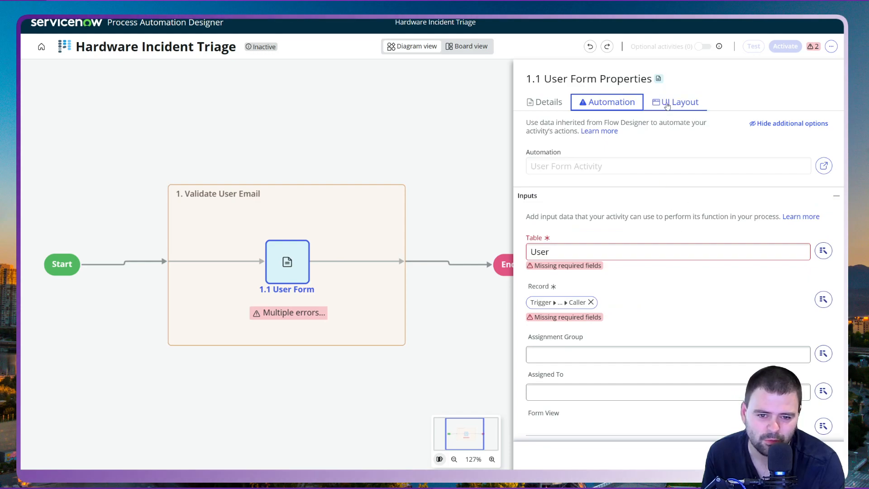
pyautogui.click(817, 456)
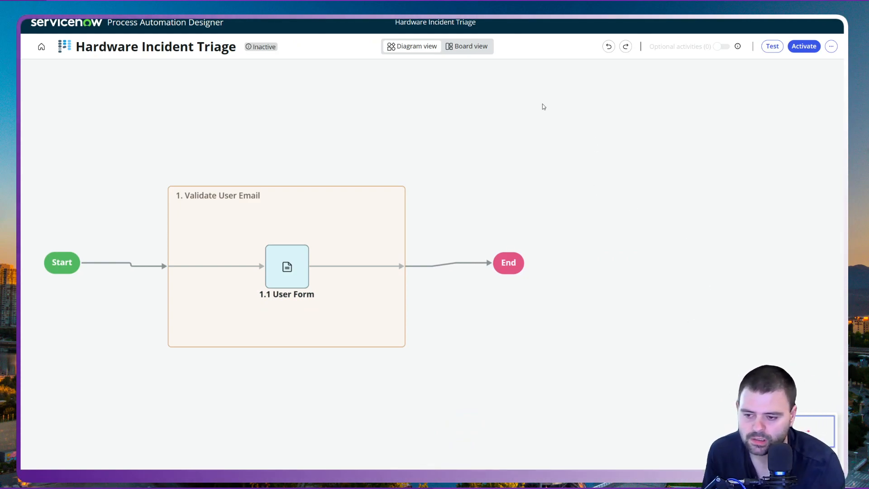
# Add a new stage after Validate User Email and label it "Network CI Triage"
pyautogui.moveTo(292, 250)
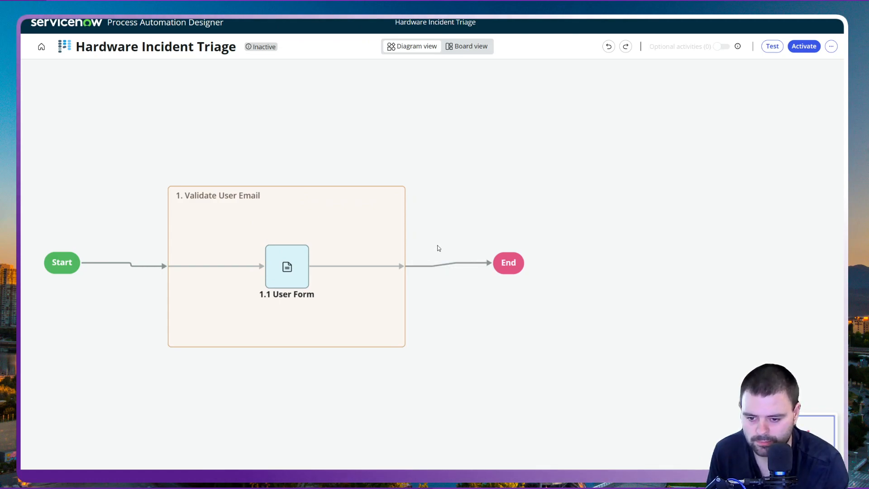
pyautogui.moveTo(392, 275)
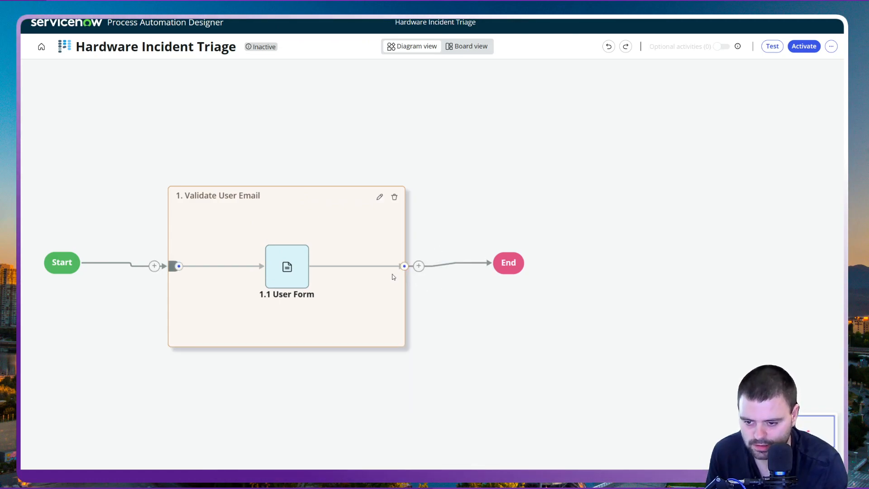
pyautogui.click(419, 267)
pyautogui.click(419, 257)
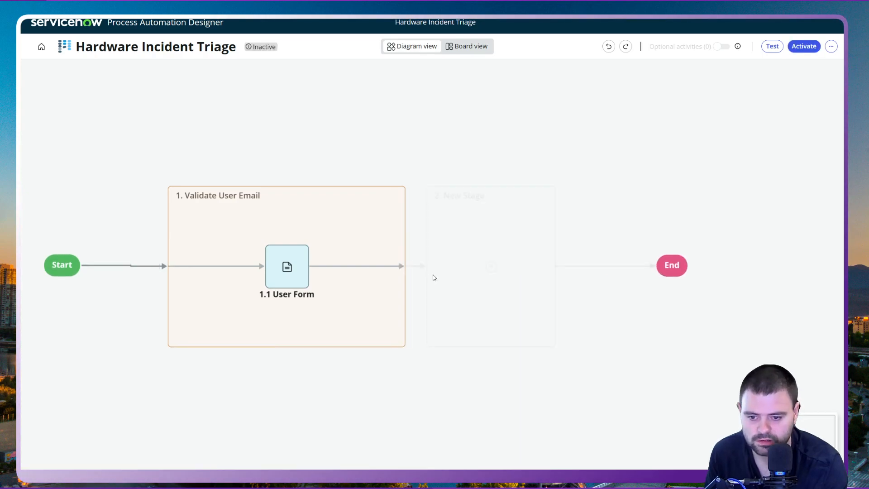
pyautogui.moveTo(581, 144); pyautogui.dragTo(528, 144)
pyautogui.write('Network CI Triage')
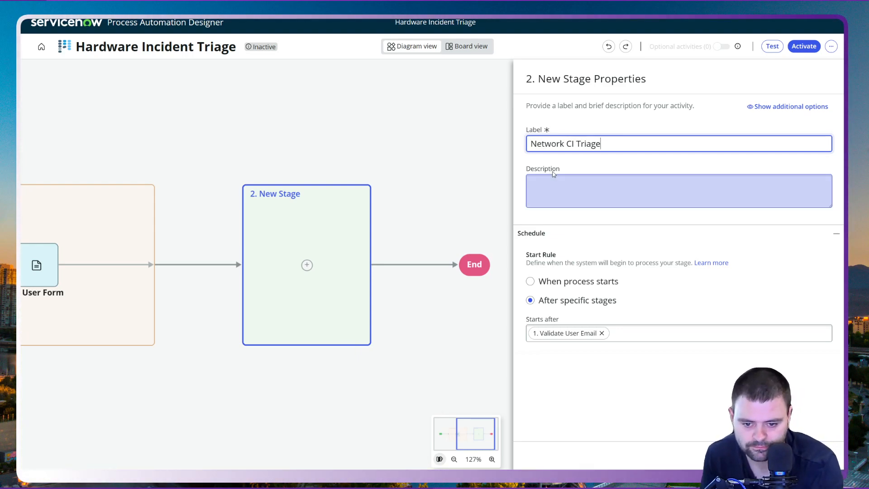
# Show the new stage's additional options and open the field choice of a new run condition
pyautogui.click(787, 106)
pyautogui.scroll(-1, 657, 270)
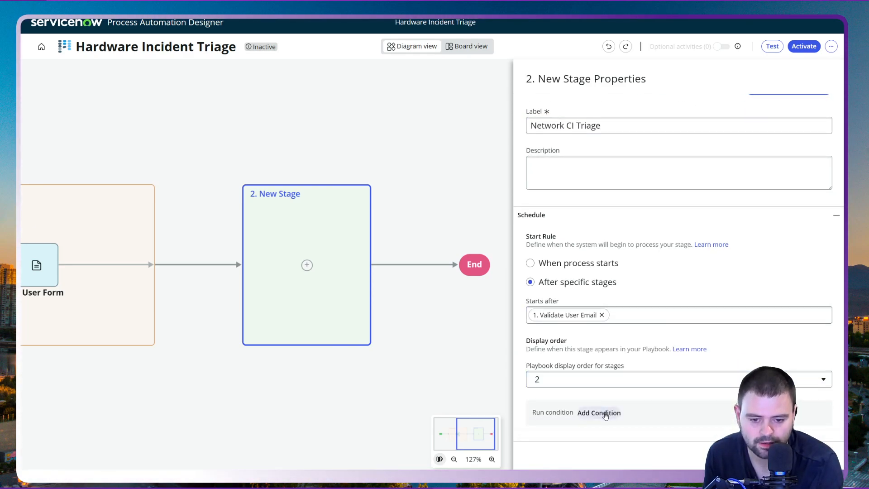
pyautogui.scroll(1, 757, 181)
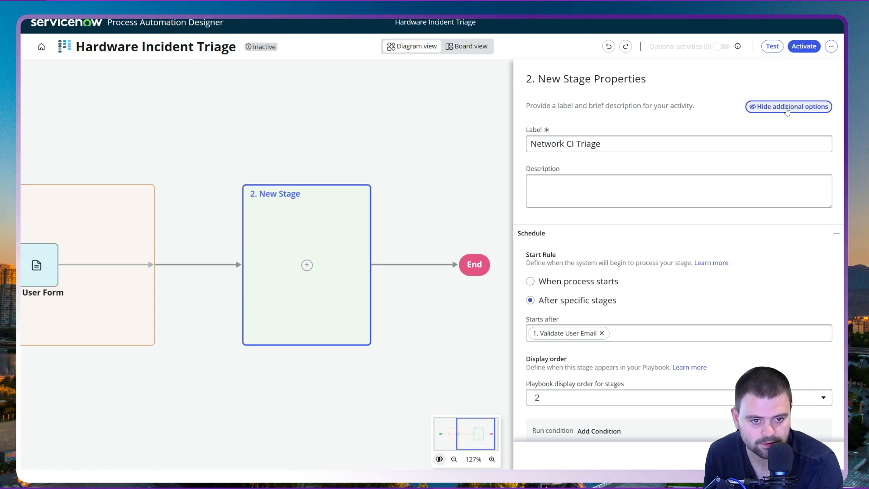
pyautogui.scroll(-1, 725, 204)
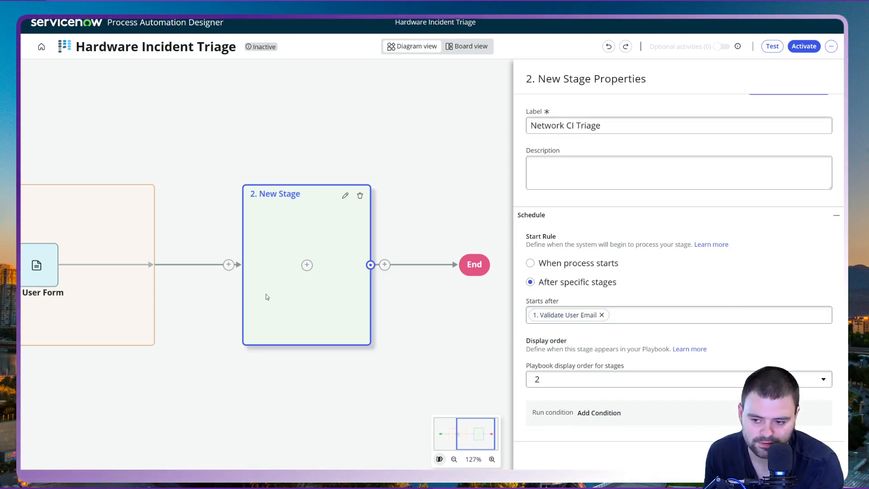
pyautogui.moveTo(230, 268)
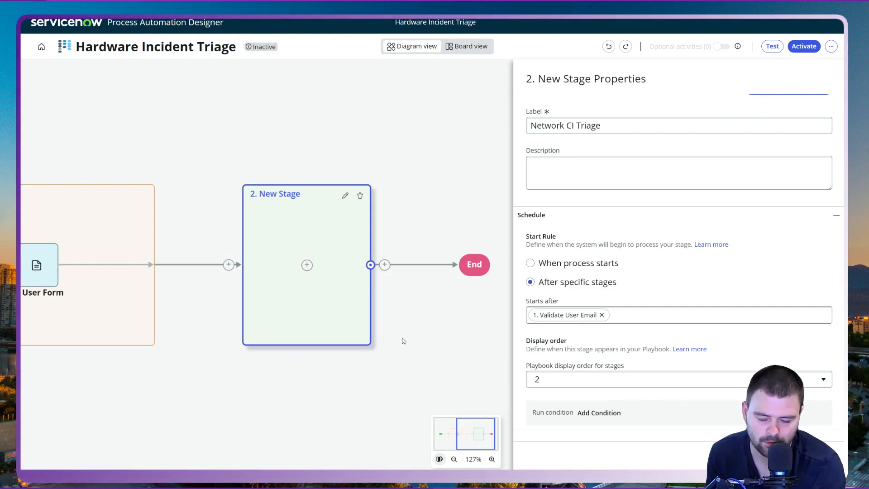
pyautogui.click(592, 414)
pyautogui.click(336, 237)
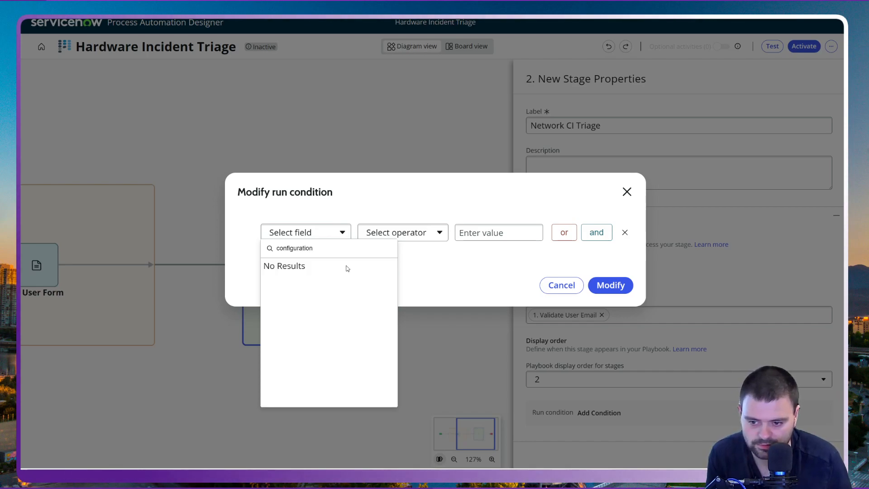
pyautogui.write('configuration item')
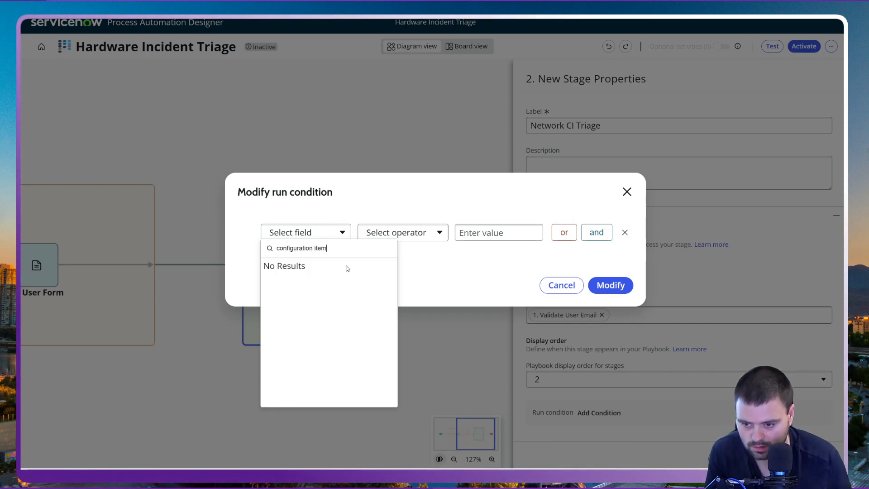
pyautogui.press('BackSpace')
pyautogui.press('BackSpace')
pyautogui.press('BackSpace')
pyautogui.press('BackSpace')
pyautogui.press('BackSpace')
pyautogui.press('BackSpace')
pyautogui.press('BackSpace')
pyautogui.press('BackSpace')
pyautogui.press('BackSpace')
pyautogui.press('BackSpace')
pyautogui.press('BackSpace')
pyautogui.press('BackSpace')
pyautogui.press('BackSpace')
pyautogui.press('BackSpace')
pyautogui.press('BackSpace')
pyautogui.press('BackSpace')
pyautogui.press('BackSpace')
pyautogui.press('BackSpace')
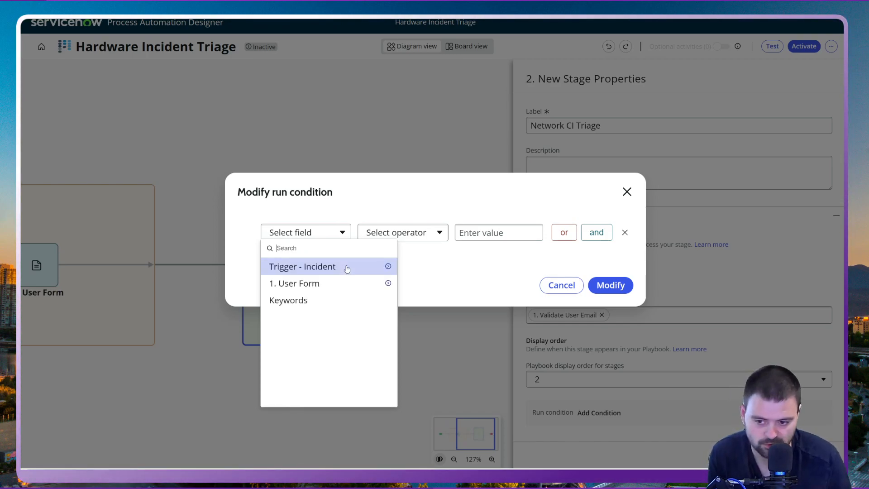
# Set the run condition's field to the Class of the trigger incident's Configuration item, filtering the fields by "class"
pyautogui.click(394, 271)
pyautogui.click(348, 242)
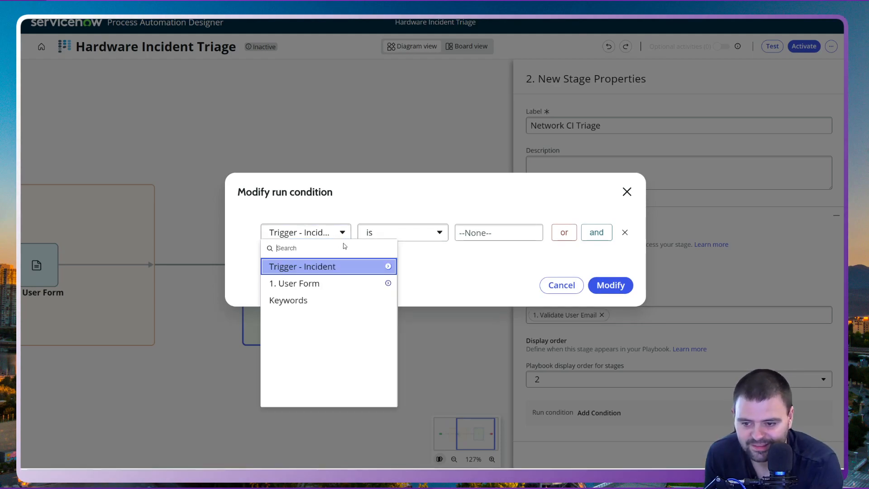
pyautogui.click(391, 271)
pyautogui.scroll(-3, 466, 317)
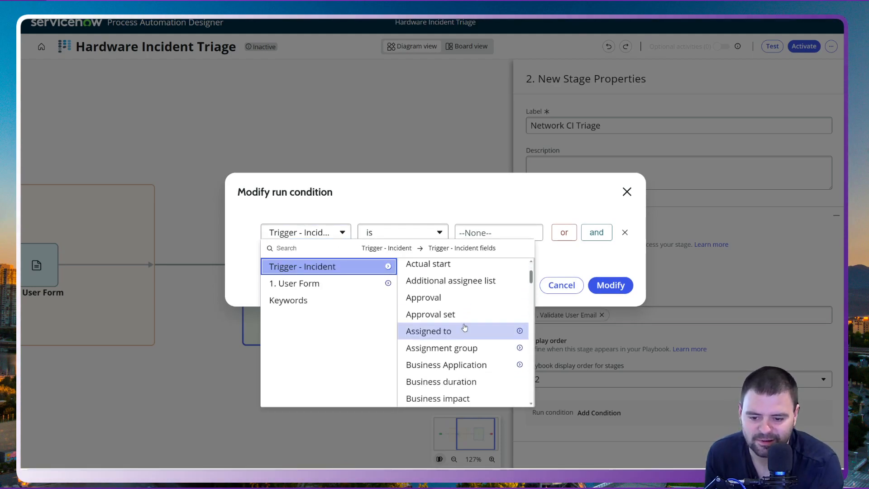
pyautogui.scroll(-5, 456, 326)
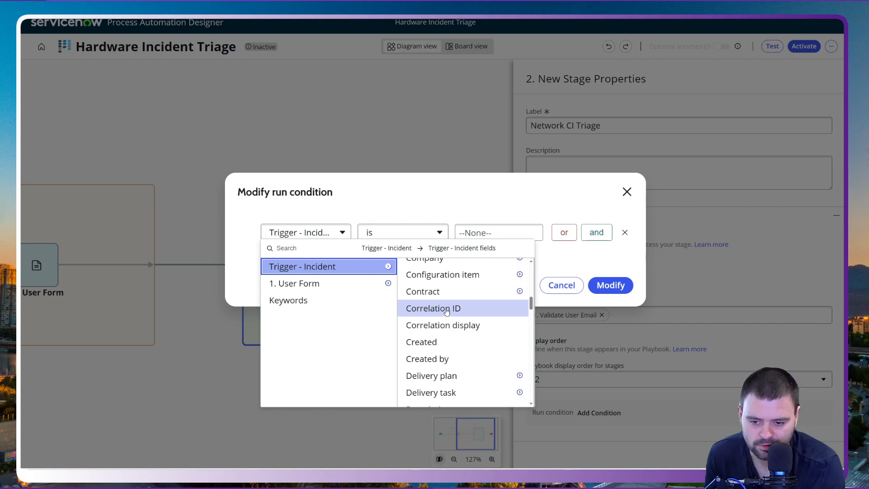
pyautogui.click(431, 282)
pyautogui.click(346, 237)
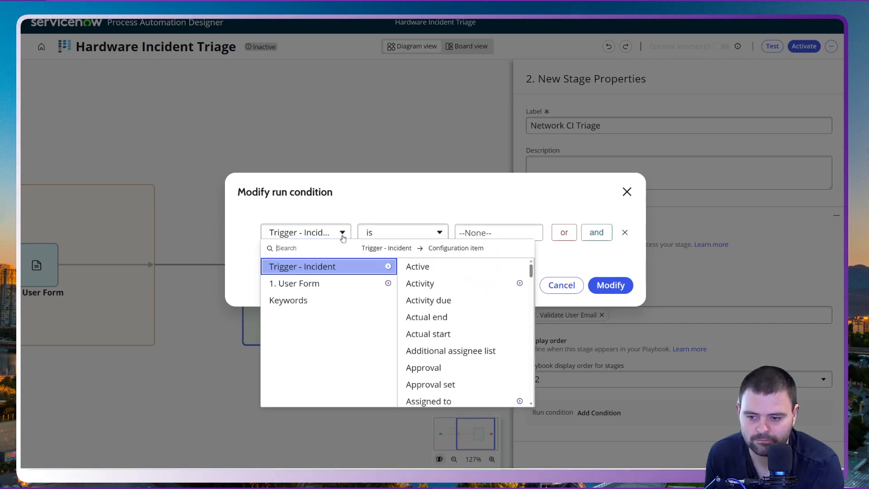
pyautogui.scroll(-5, 467, 317)
pyautogui.scroll(-3, 470, 324)
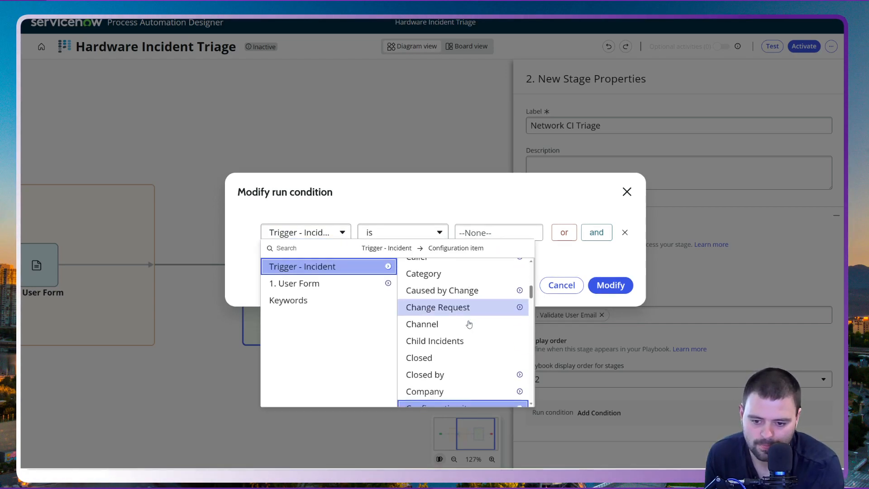
pyautogui.click(521, 364)
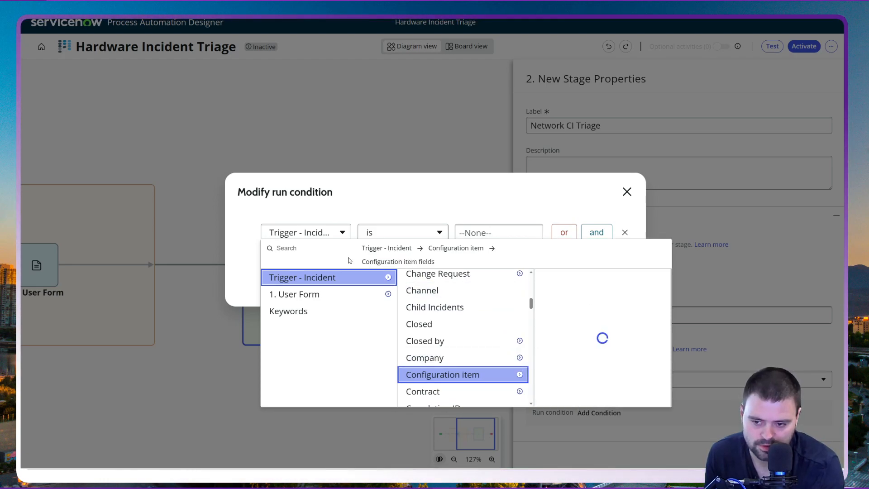
pyautogui.scroll(-10, 598, 326)
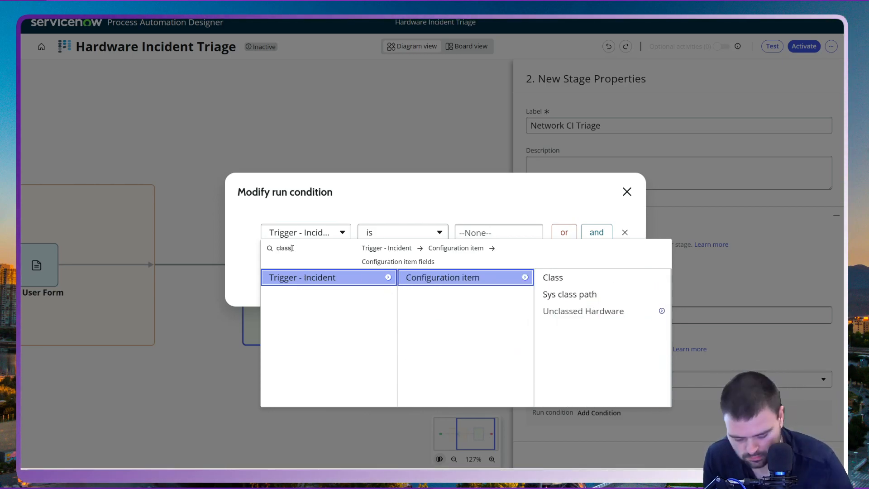
pyautogui.click(551, 277)
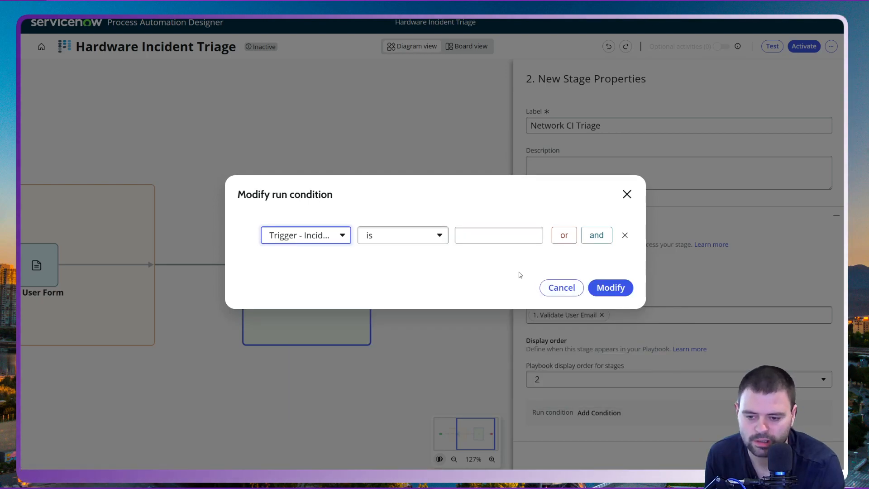
# Set the run condition's operator to "contains" and its value to "netgear"
pyautogui.click(411, 239)
pyautogui.click(390, 312)
pyautogui.click(483, 236)
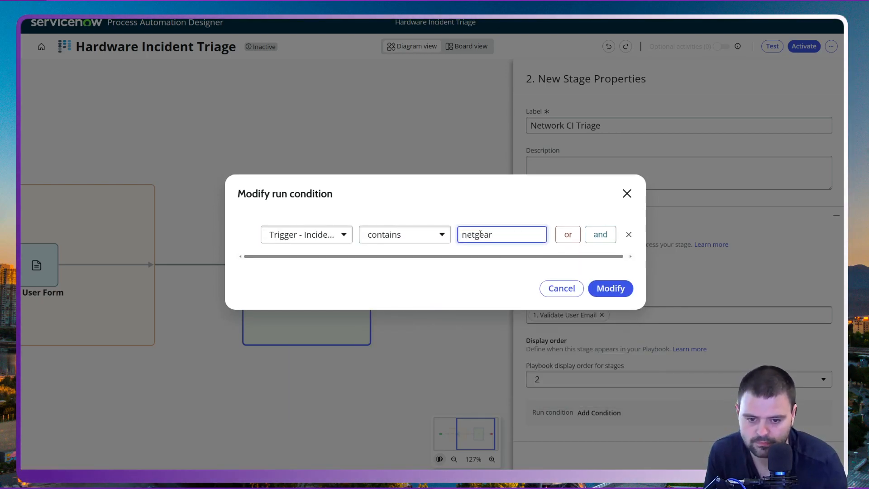
# Apply the run condition and save the Network CI Triage stage
pyautogui.click(612, 288)
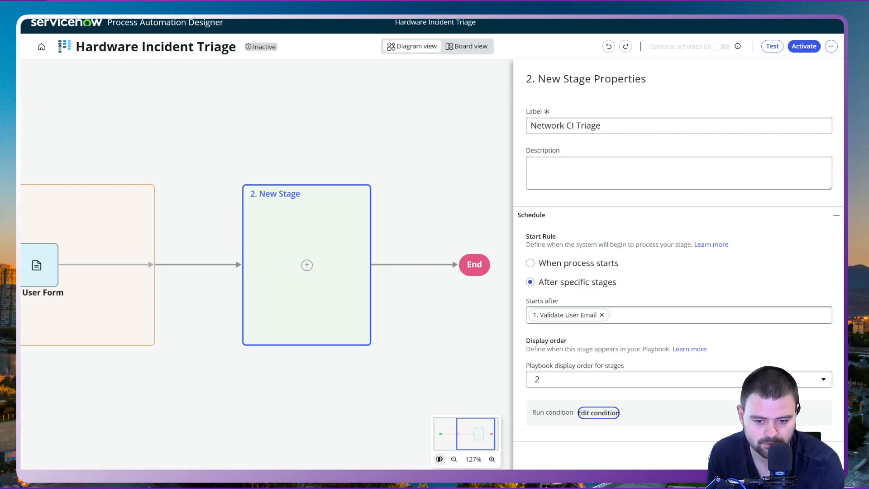
pyautogui.click(810, 456)
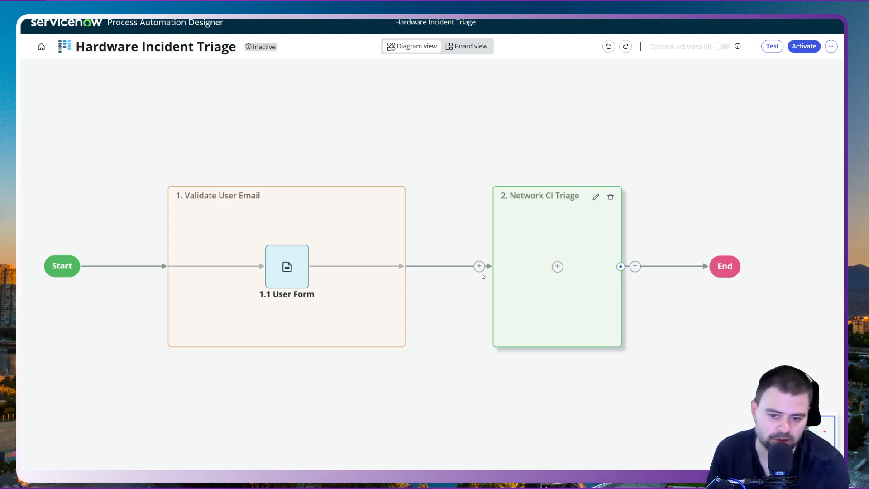
pyautogui.click(421, 268)
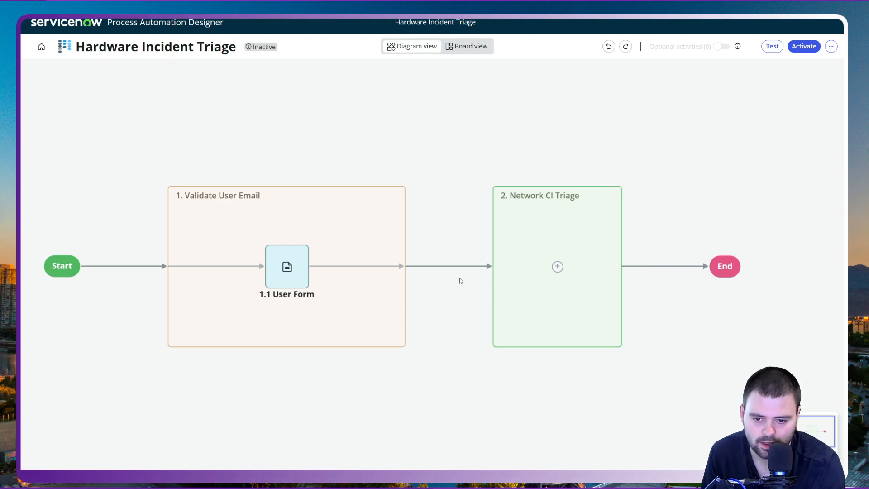
pyautogui.click(419, 268)
pyautogui.click(419, 256)
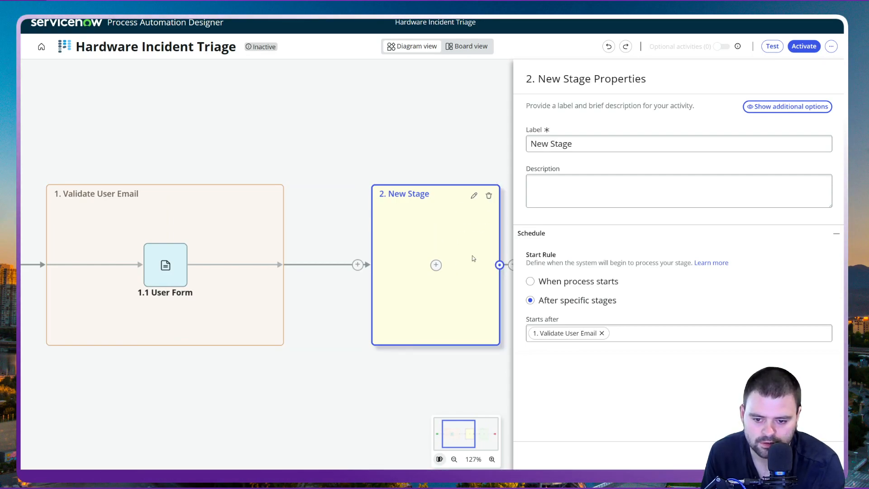
pyautogui.click(489, 195)
# Add a stage parallel to Network CI Triage, branching after Validate User Email, and label it "Server CI Triage"
pyautogui.click(419, 266)
pyautogui.click(419, 239)
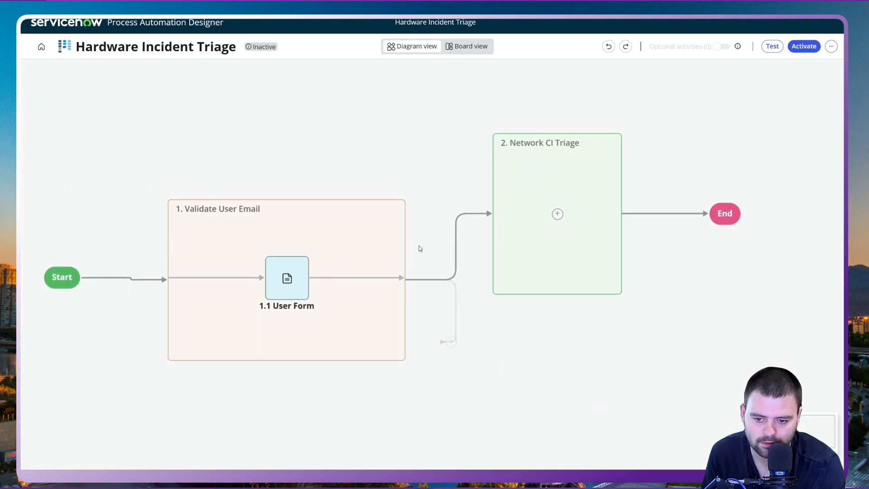
pyautogui.click(479, 358)
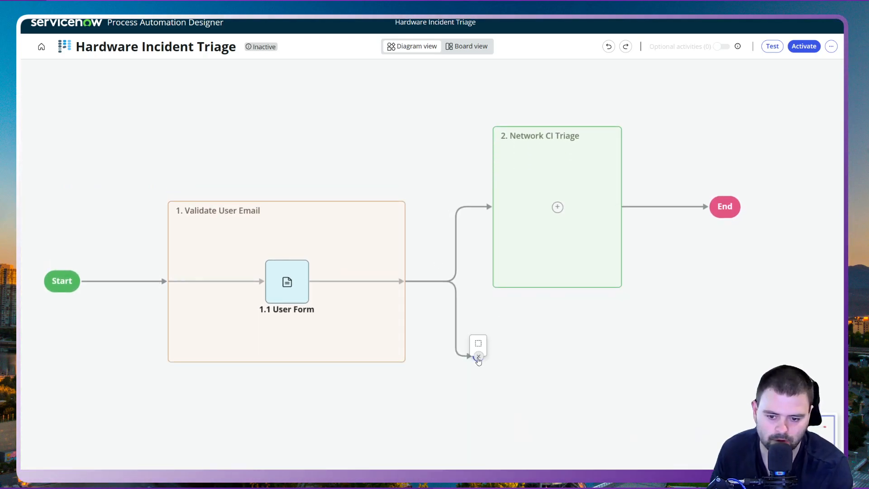
pyautogui.click(479, 348)
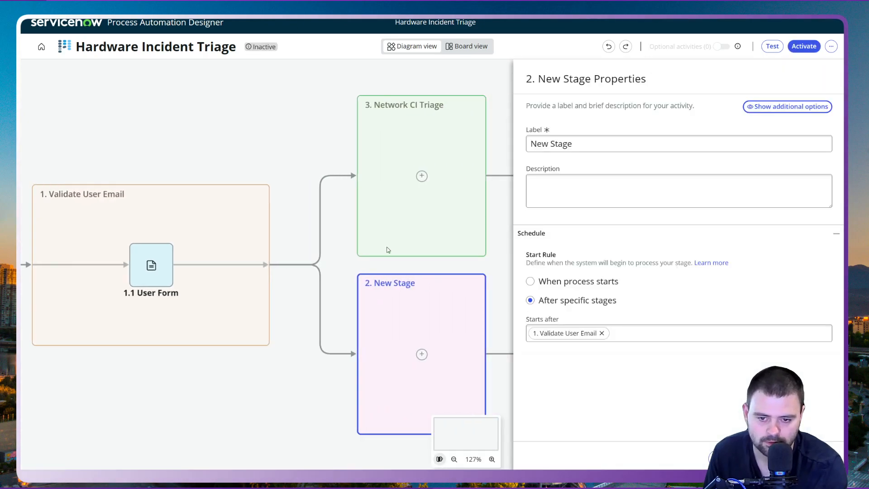
pyautogui.click(581, 149)
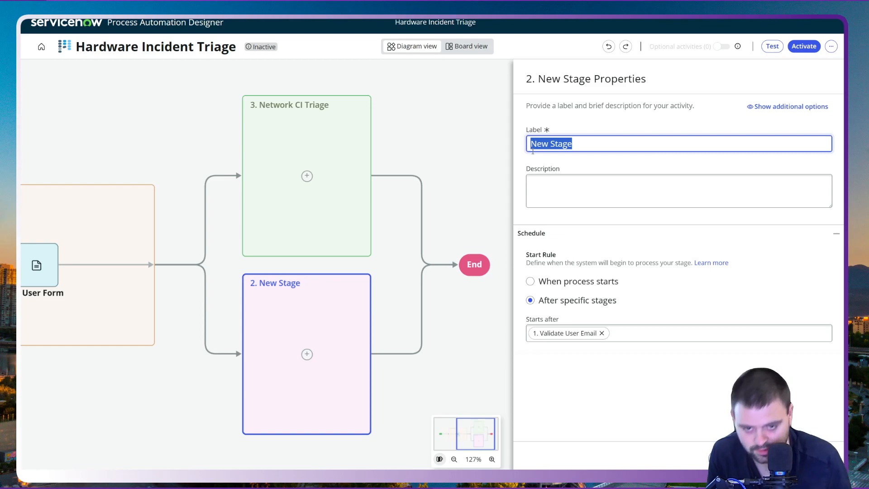
pyautogui.write('Server')
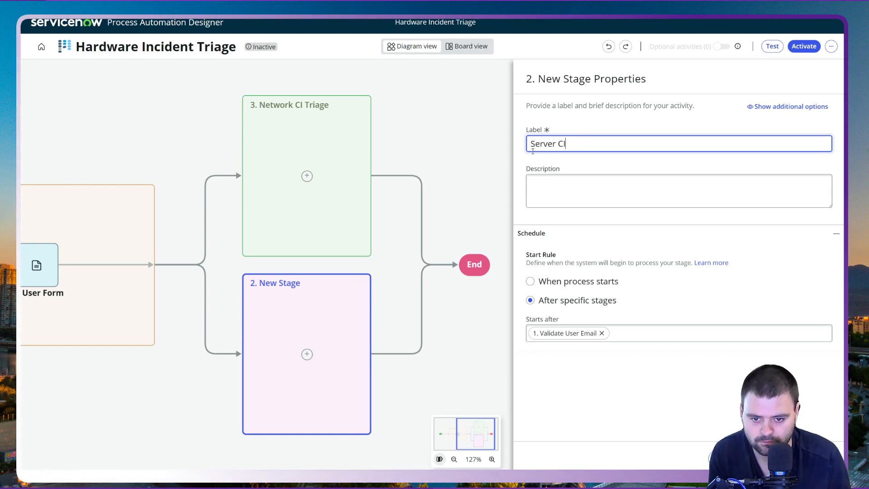
# Add a run condition to the Server CI Triage stage on the Class of the trigger incident's Configuration item
pyautogui.click(788, 107)
pyautogui.scroll(-1, 638, 365)
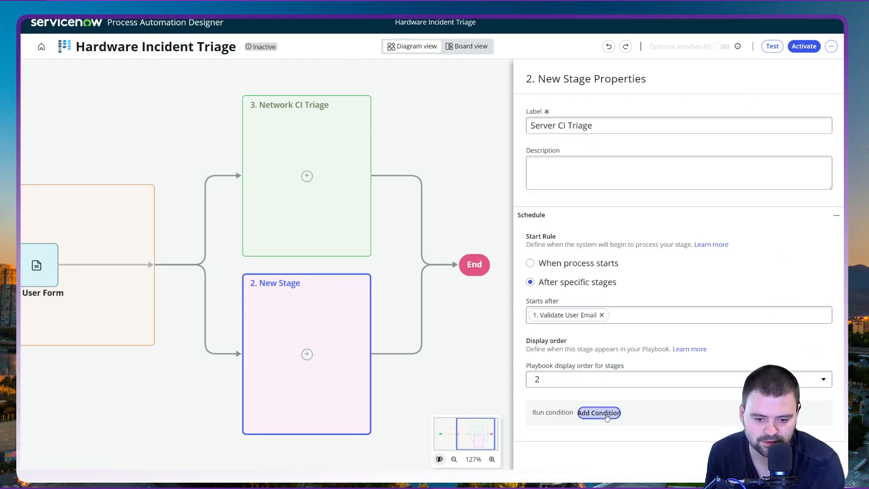
pyautogui.click(599, 412)
pyautogui.click(325, 235)
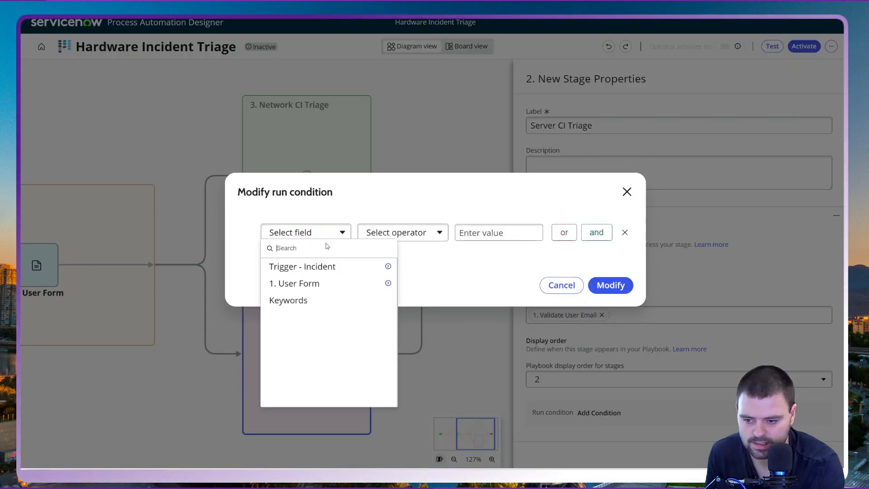
pyautogui.click(389, 267)
pyautogui.scroll(-6, 508, 306)
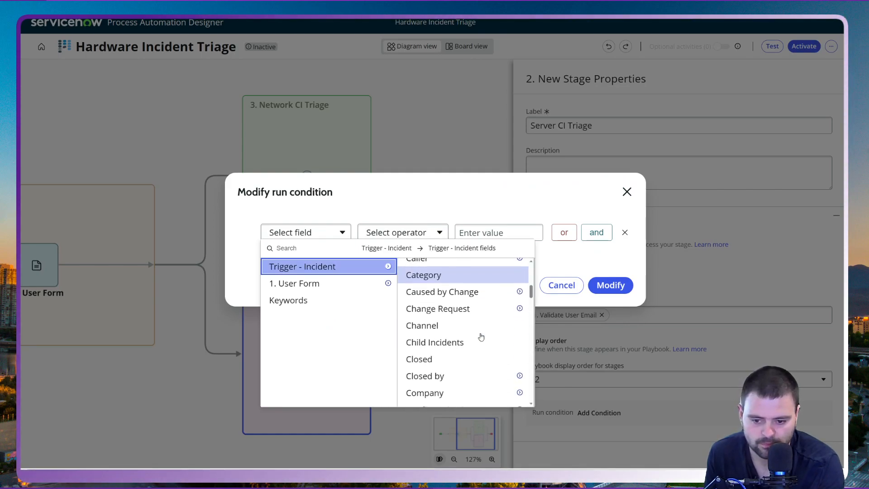
pyautogui.scroll(-1, 498, 356)
pyautogui.click(520, 365)
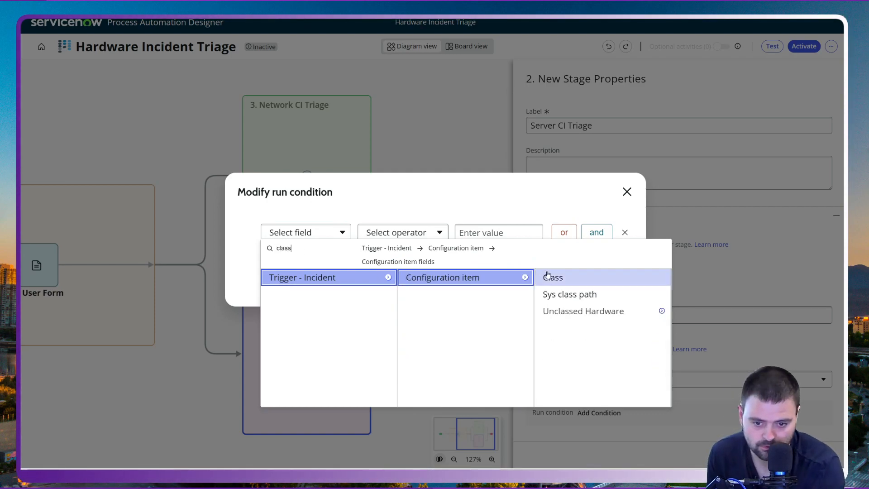
pyautogui.click(561, 277)
# Set the Server CI Triage run condition to "contains" "server", apply it and save the stage
pyautogui.click(398, 234)
pyautogui.click(385, 314)
pyautogui.click(490, 239)
pyautogui.write('server')
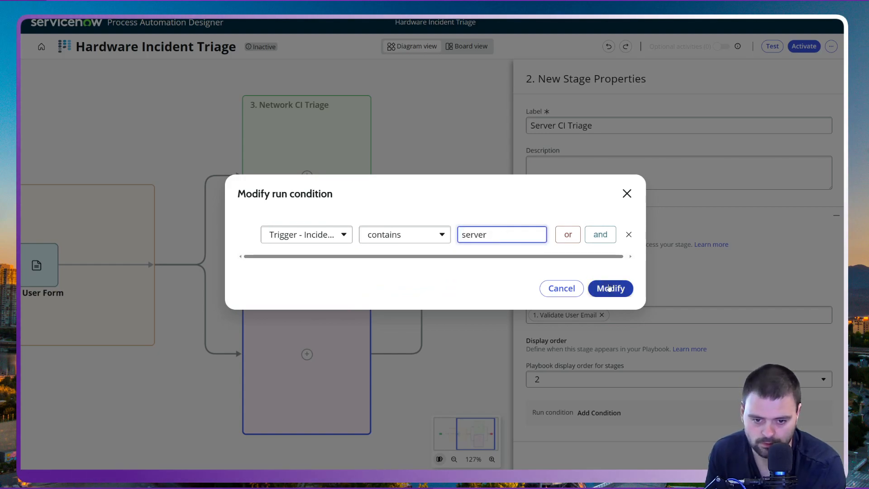
pyautogui.click(612, 289)
pyautogui.click(819, 455)
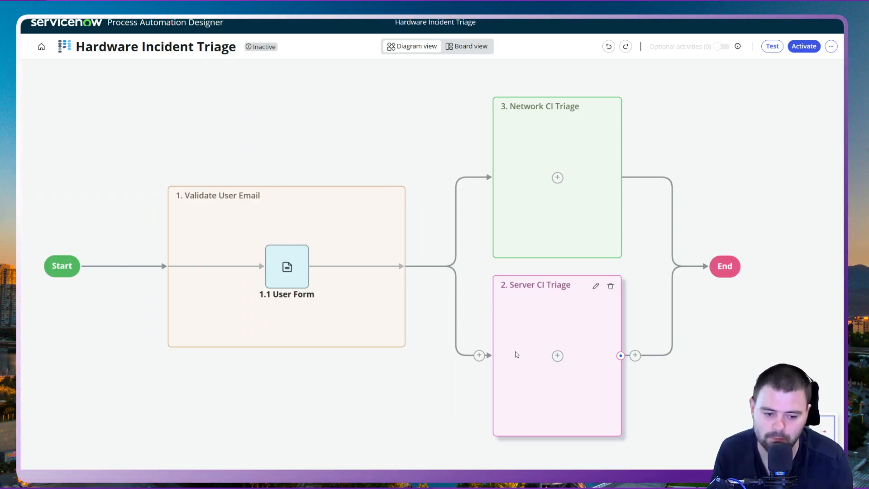
# Add an Instruction activity to the Network CI Triage stage with the description "Please check the lights are still blinking!"
pyautogui.click(557, 179)
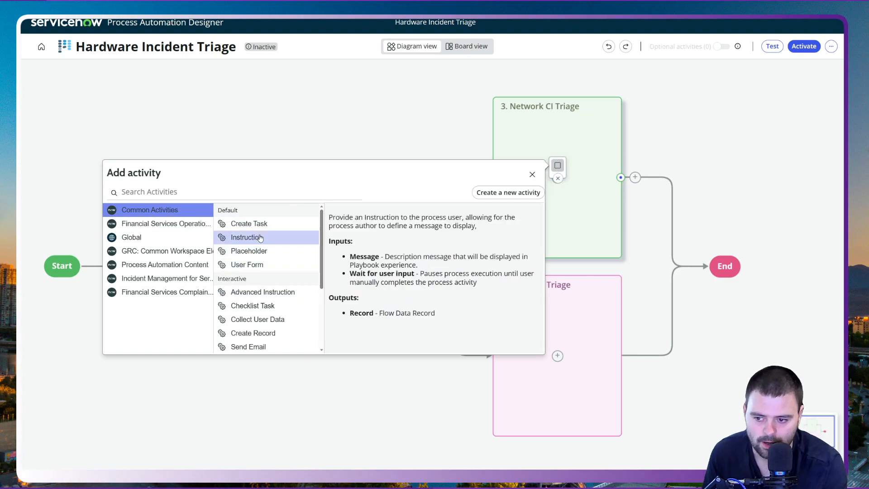
pyautogui.click(261, 240)
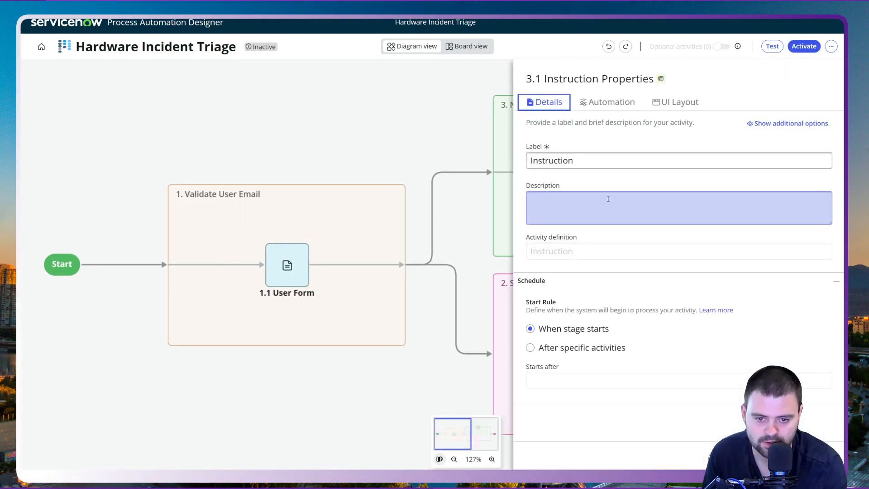
pyautogui.click(569, 203)
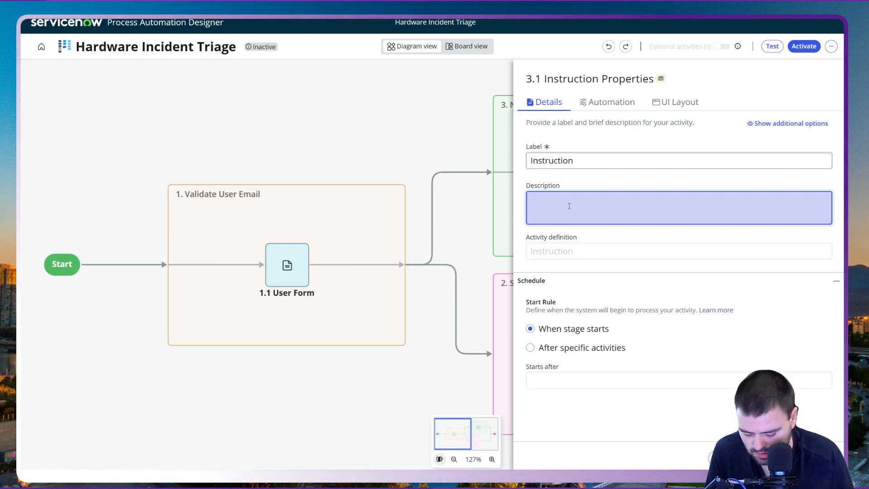
pyautogui.write('Please ')
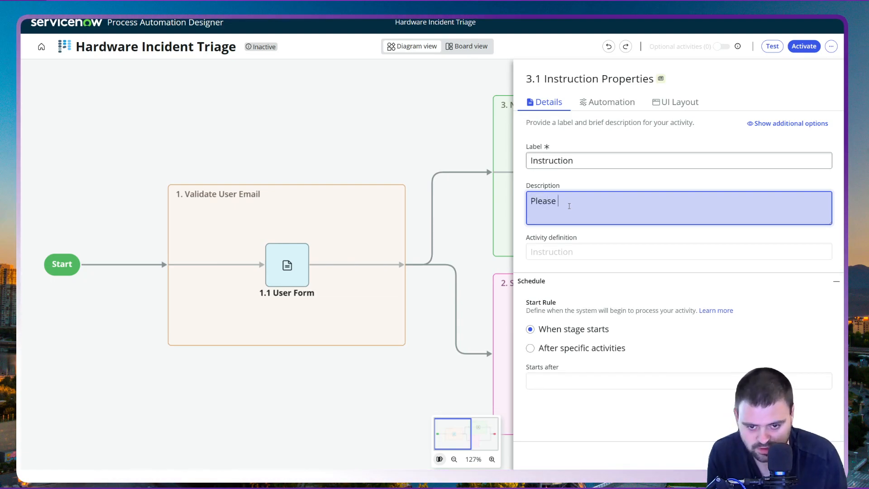
pyautogui.write('check the lights are s')
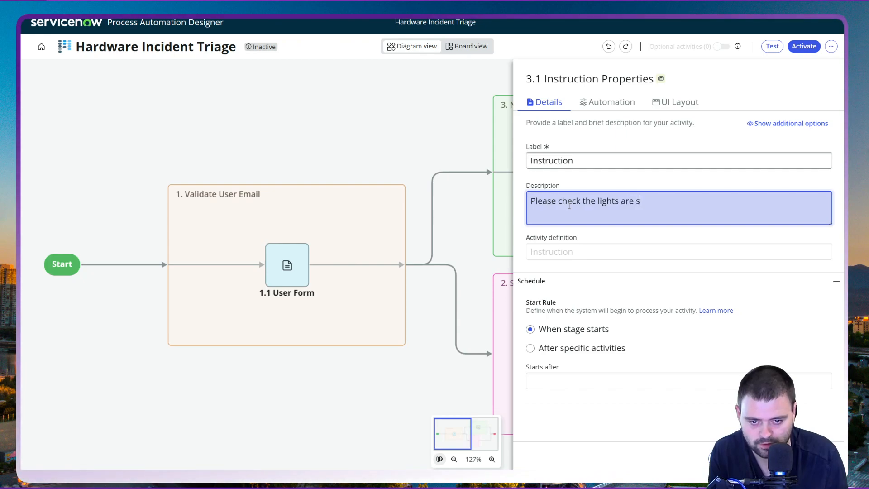
pyautogui.write('till blinking')
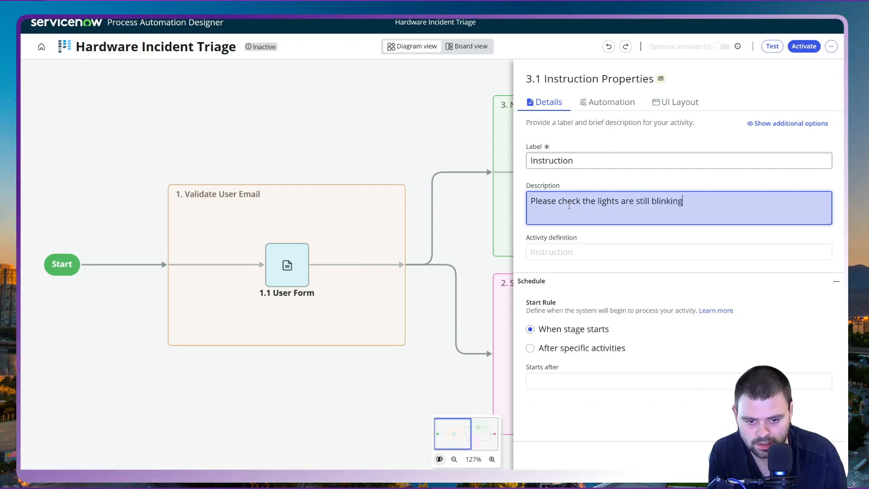
pyautogui.write('!')
# Check the Instruction activity's automation inputs against its description and save the activity
pyautogui.click(586, 107)
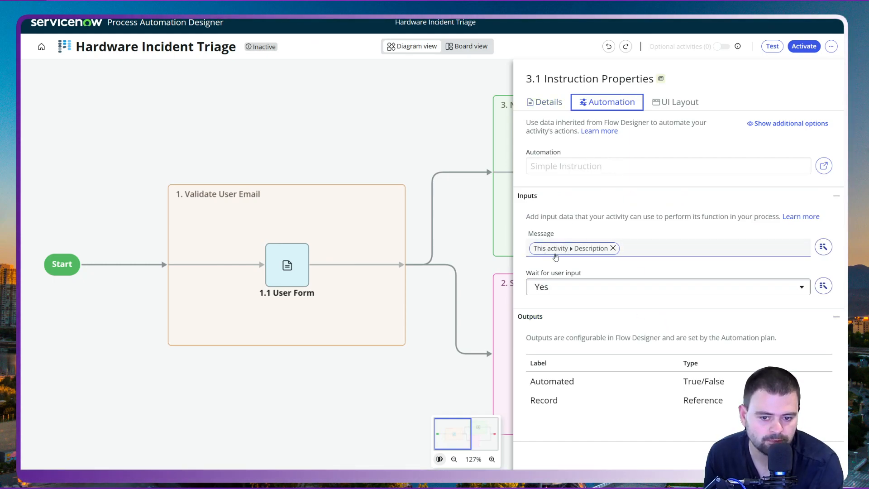
pyautogui.click(547, 103)
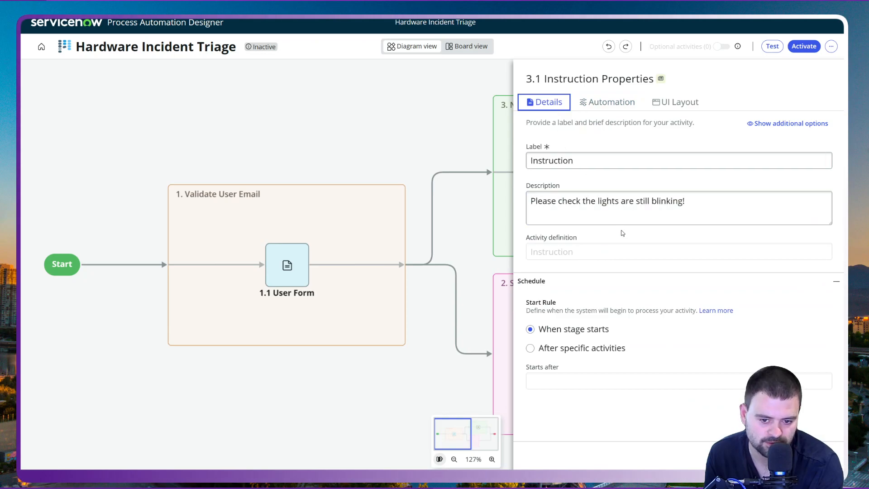
pyautogui.click(675, 202)
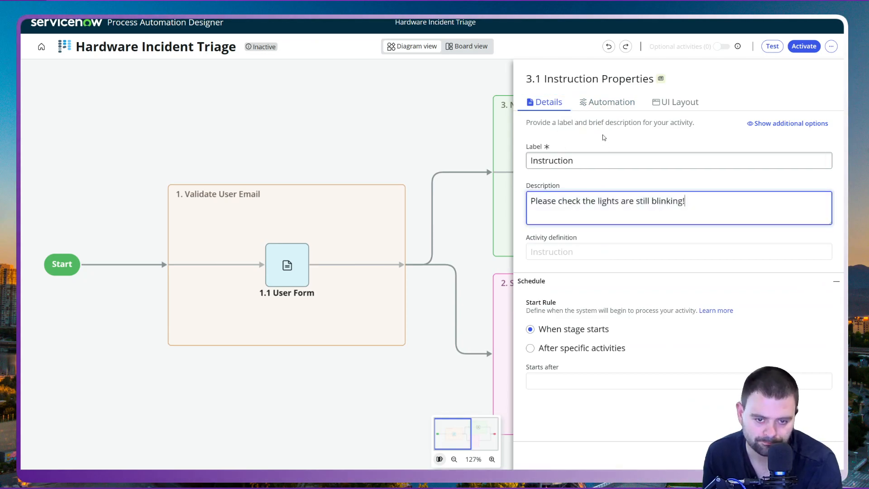
pyautogui.press('Escape')
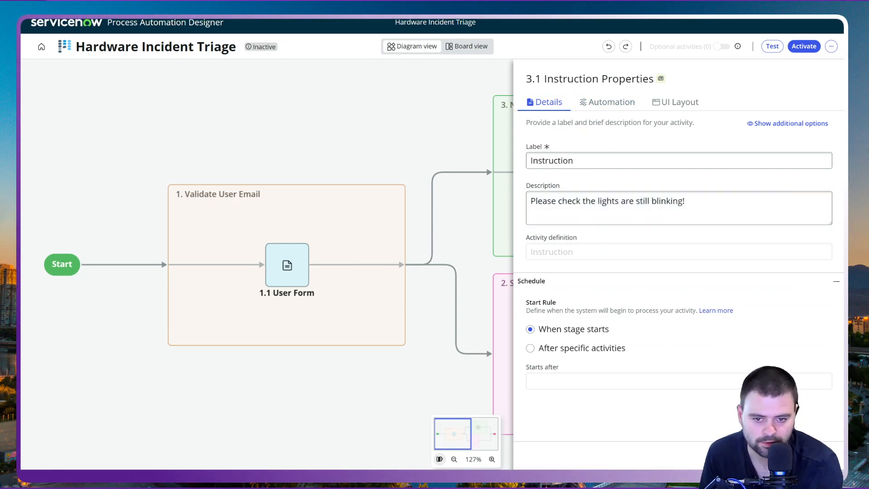
# Add a Show Knowledge Article activity to the Server CI Triage stage
pyautogui.click(558, 354)
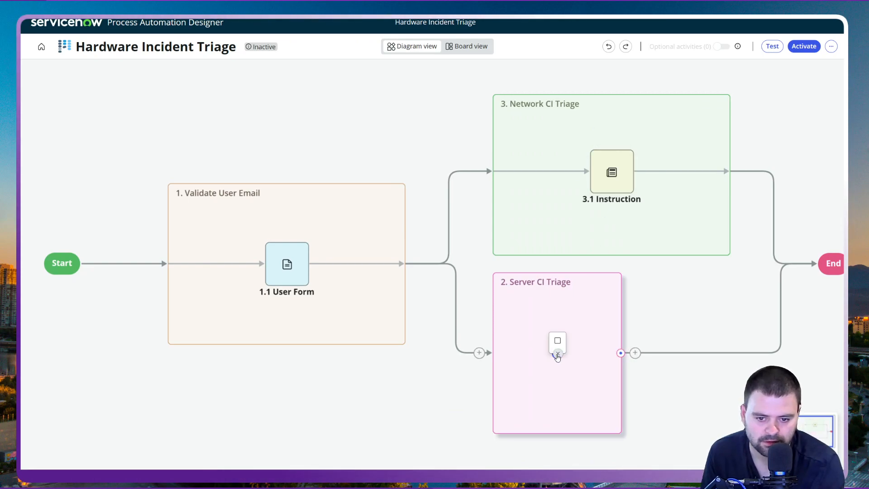
pyautogui.click(557, 343)
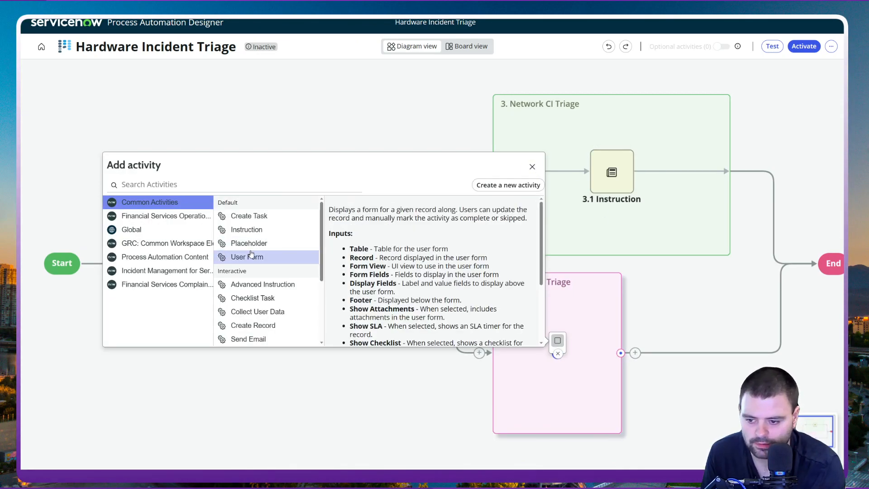
pyautogui.scroll(-3, 256, 243)
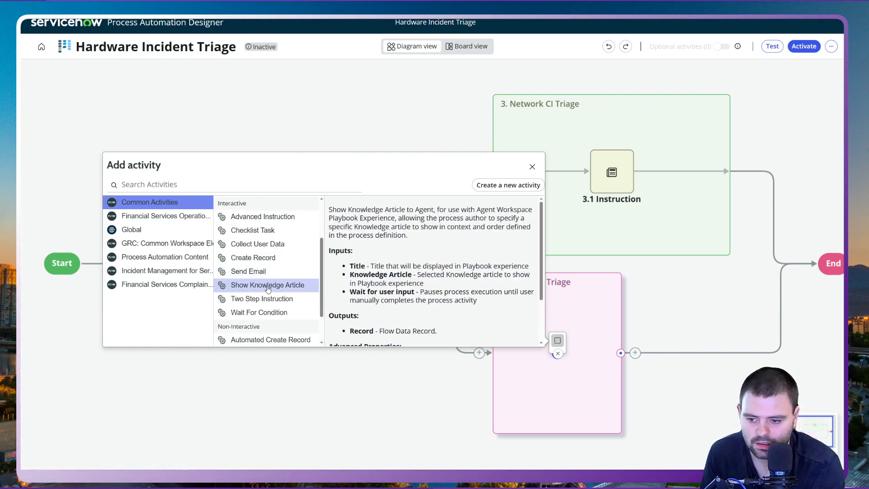
pyautogui.click(274, 285)
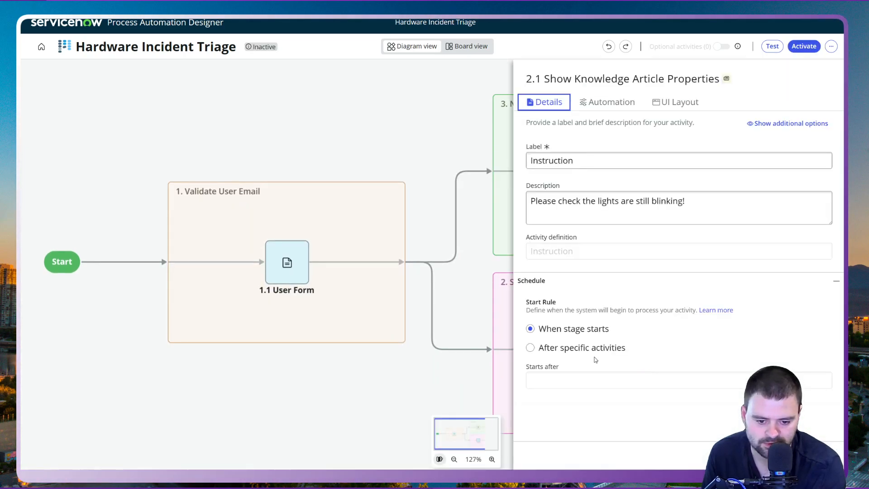
# Set the Show Knowledge Article activity's knowledge article input to KB0000003 and save the activity
pyautogui.click(605, 200)
pyautogui.click(609, 108)
pyautogui.click(580, 285)
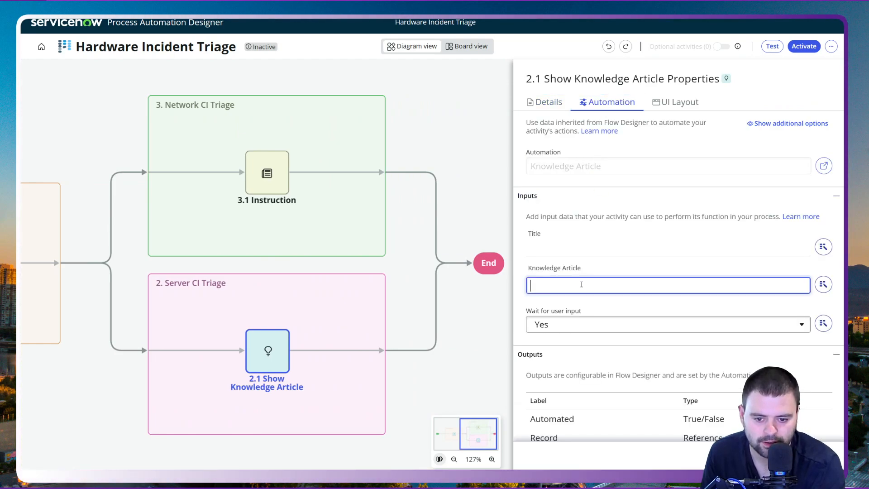
pyautogui.click(587, 347)
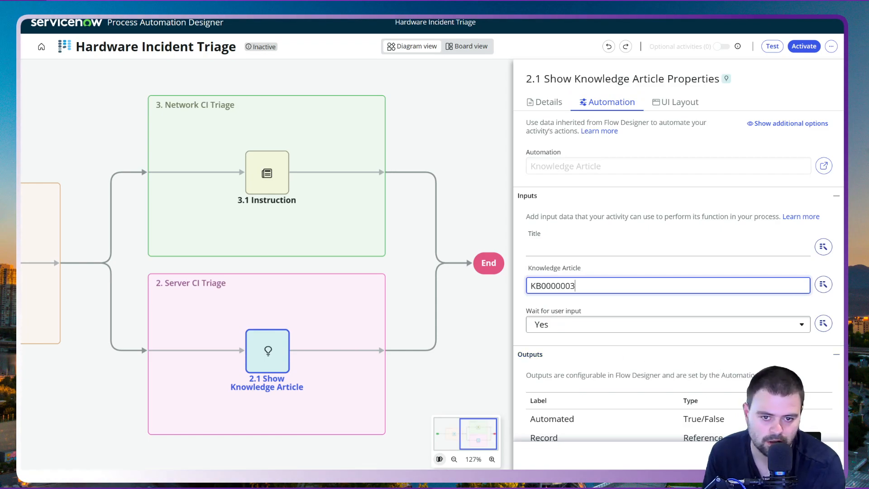
pyautogui.press('Escape')
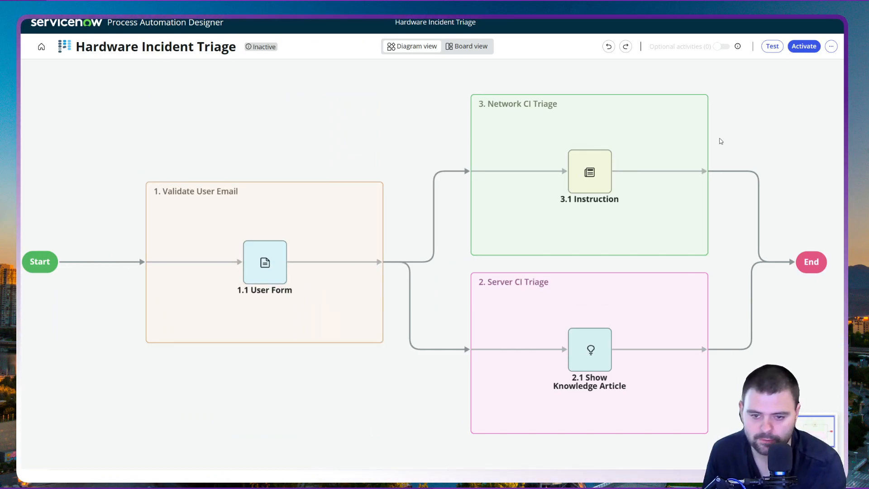
# Activate the Hardware Incident Triage process and look over its stages in board view before returning to the diagram view
pyautogui.click(804, 45)
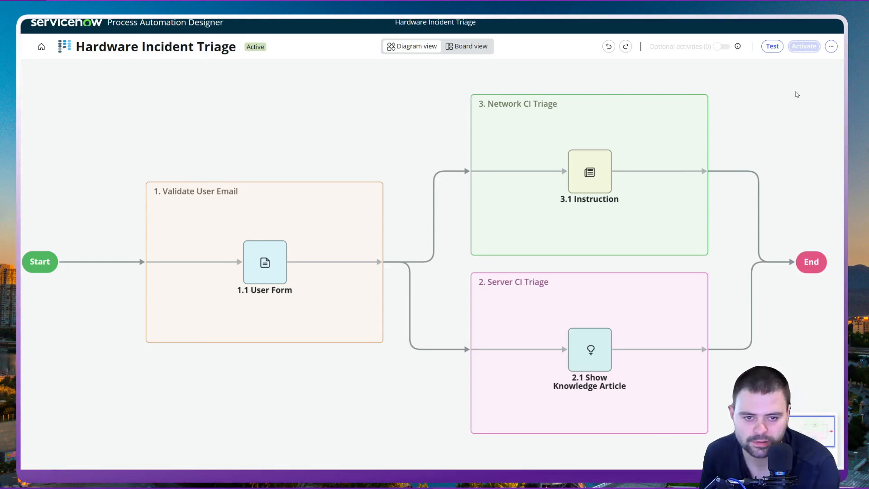
pyautogui.click(469, 49)
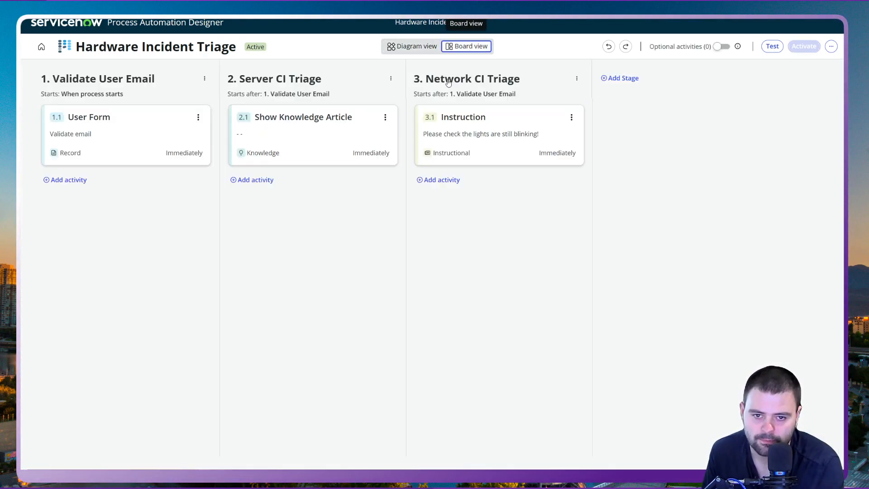
pyautogui.click(421, 49)
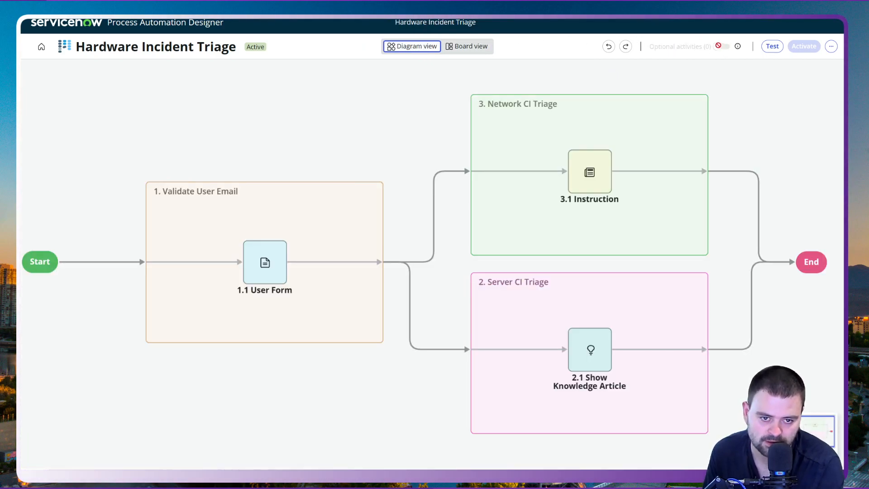
pyautogui.click(468, 51)
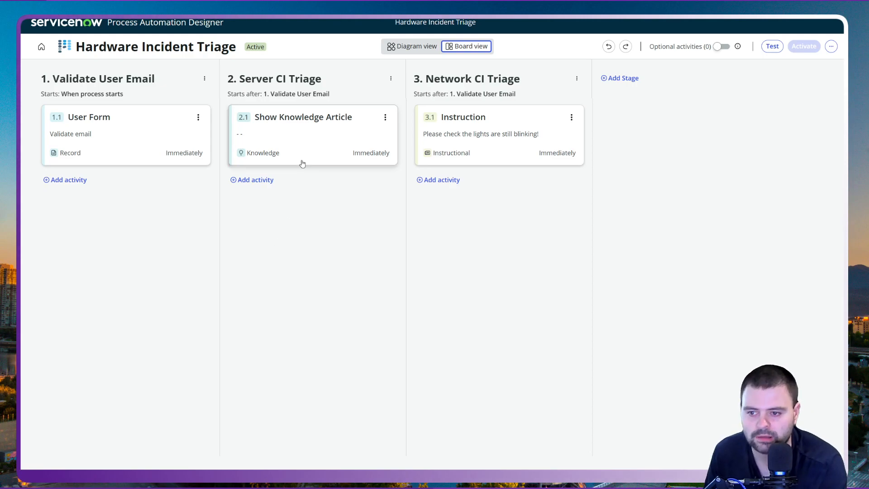
pyautogui.click(412, 47)
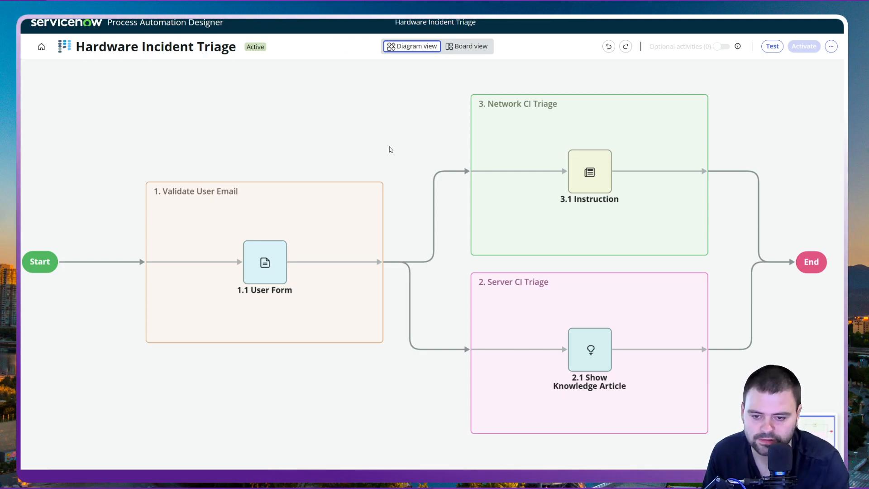
pyautogui.click(334, 140)
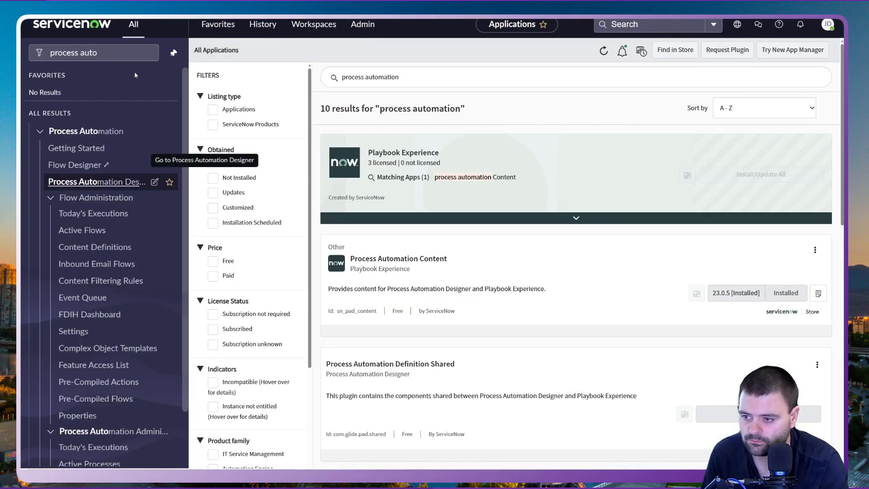
# Find "agent work" in the application navigator, open Agent Workspace Home and dismiss the analytics prompt
pyautogui.click(40, 54)
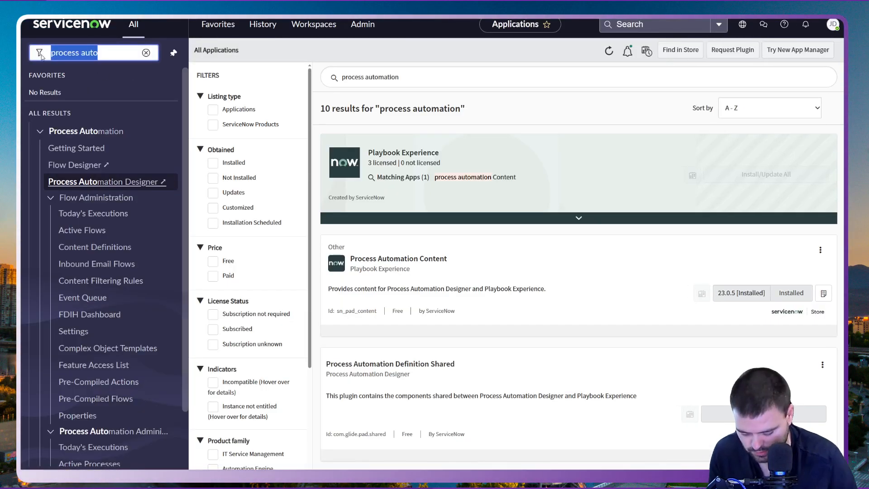
pyautogui.write('agent work')
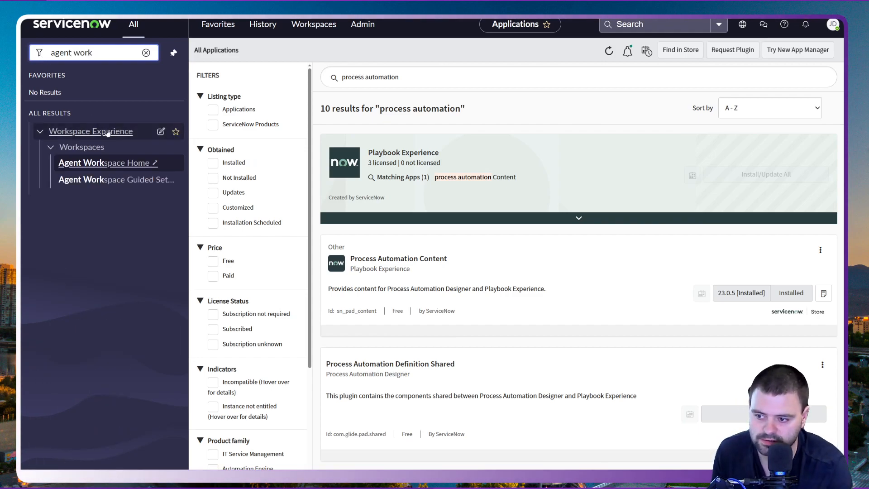
pyautogui.click(111, 164)
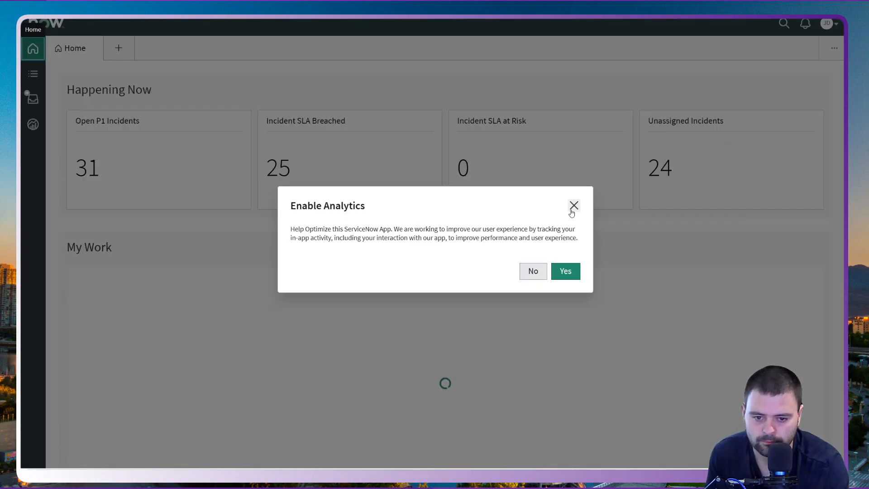
pyautogui.click(573, 205)
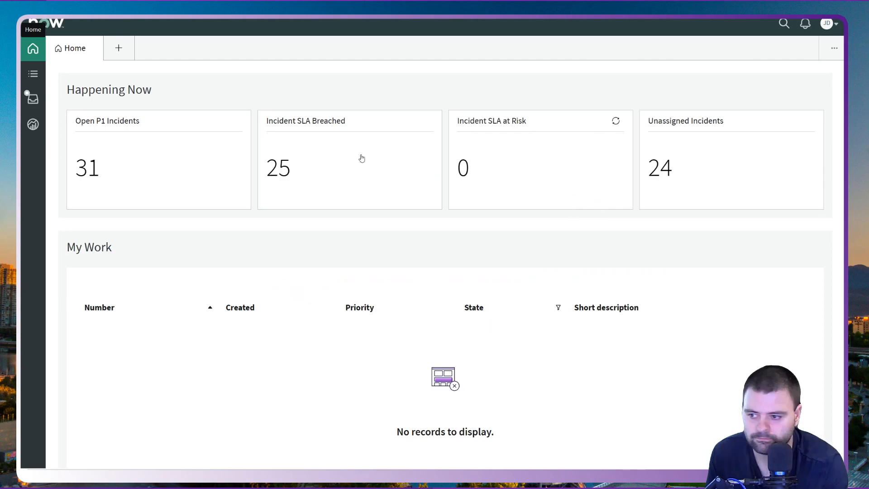
# Open the workspace list of all incidents
pyautogui.click(32, 73)
pyautogui.scroll(-1, 107, 297)
pyautogui.scroll(-5, 107, 297)
pyautogui.click(93, 302)
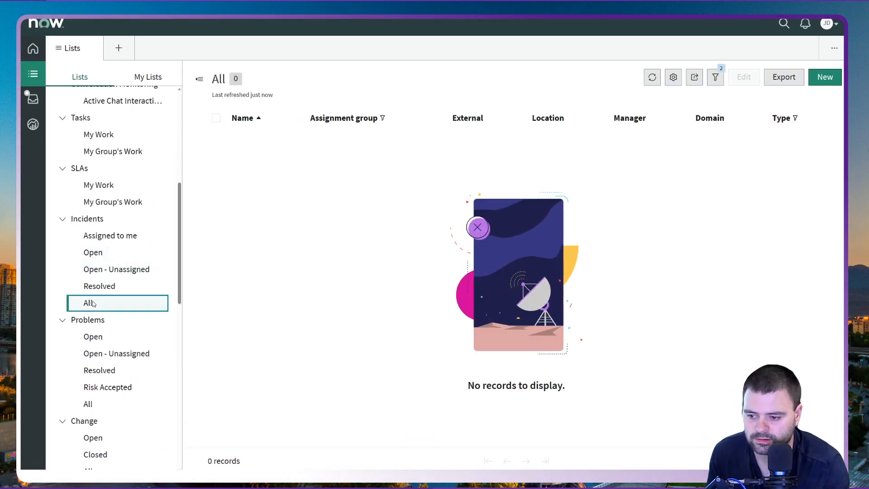
# Create and save a new incident with a recently selected caller, category Hardware and short description "Test"
pyautogui.click(823, 84)
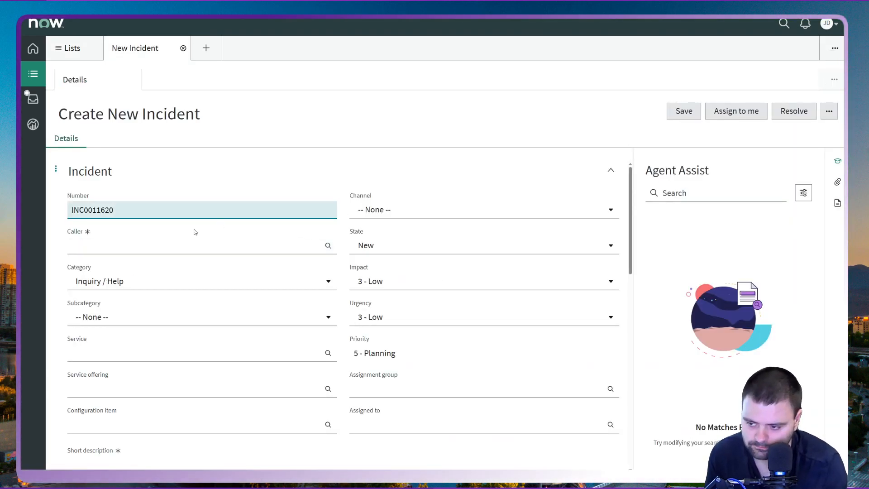
pyautogui.click(153, 246)
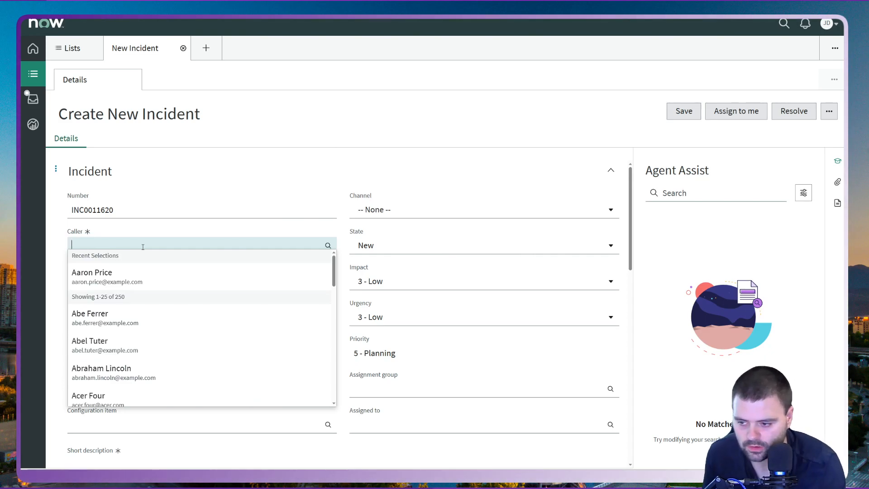
pyautogui.click(136, 280)
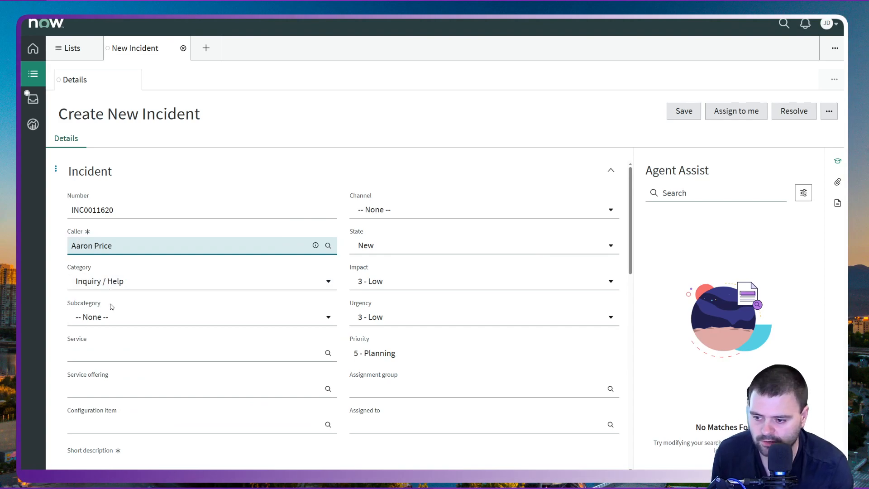
pyautogui.click(116, 281)
pyautogui.click(110, 345)
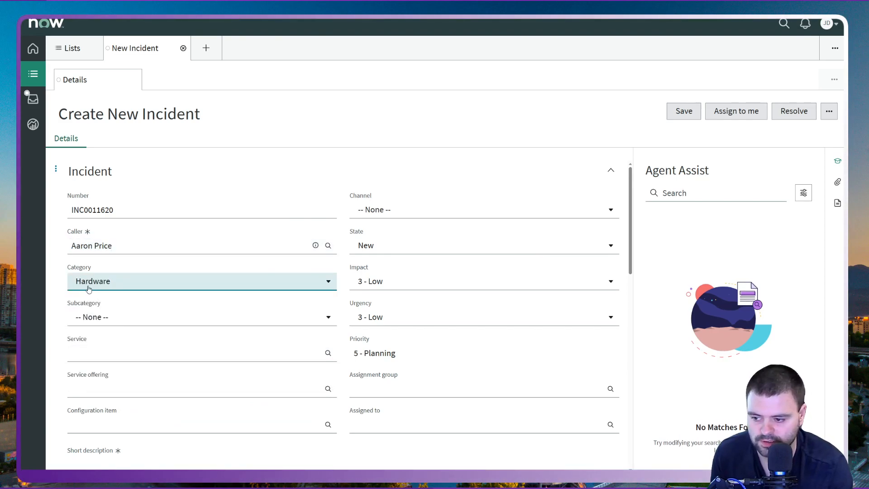
pyautogui.click(119, 461)
pyautogui.write('Test')
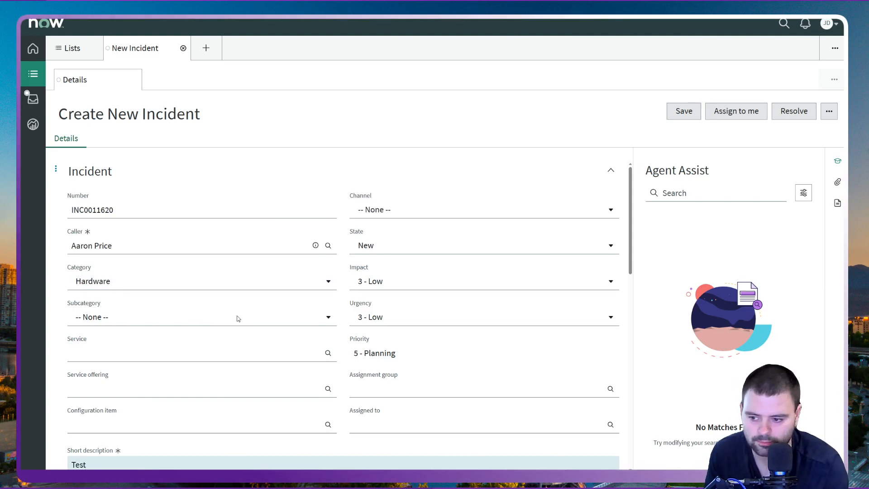
pyautogui.click(684, 111)
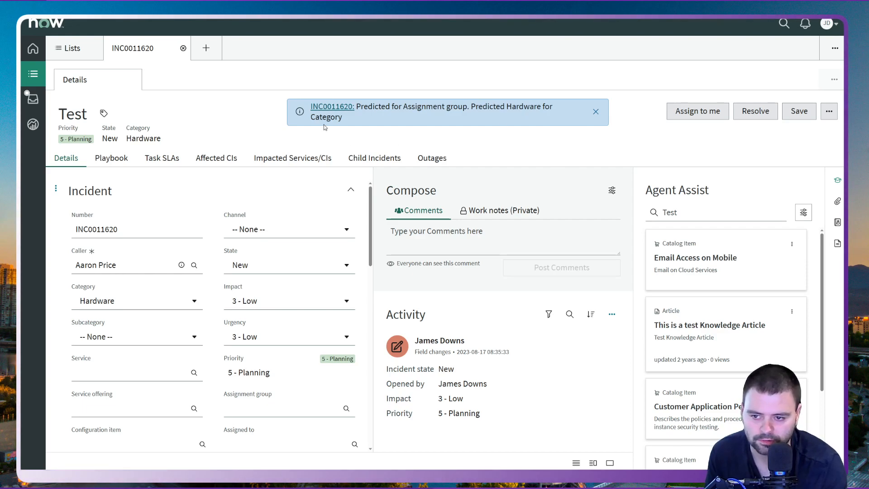
# Open the incident's playbook, expand its stage list and examine which user fields the User Form activity shows
pyautogui.click(120, 164)
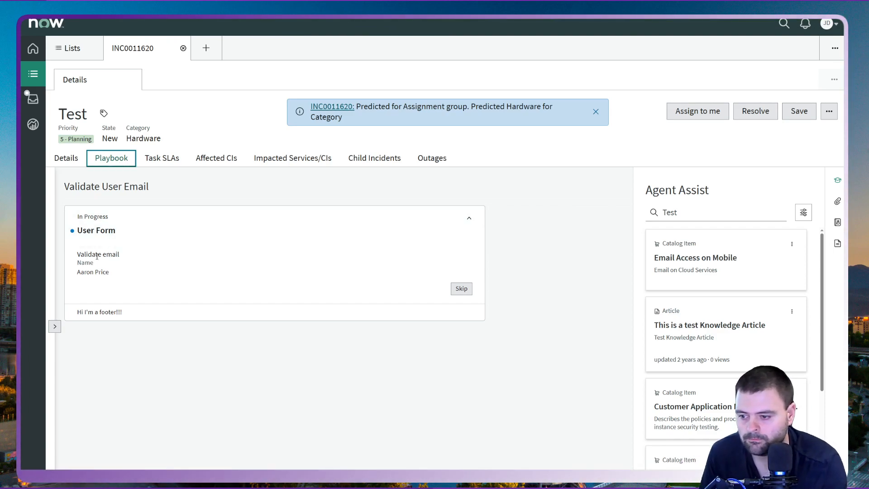
pyautogui.click(55, 327)
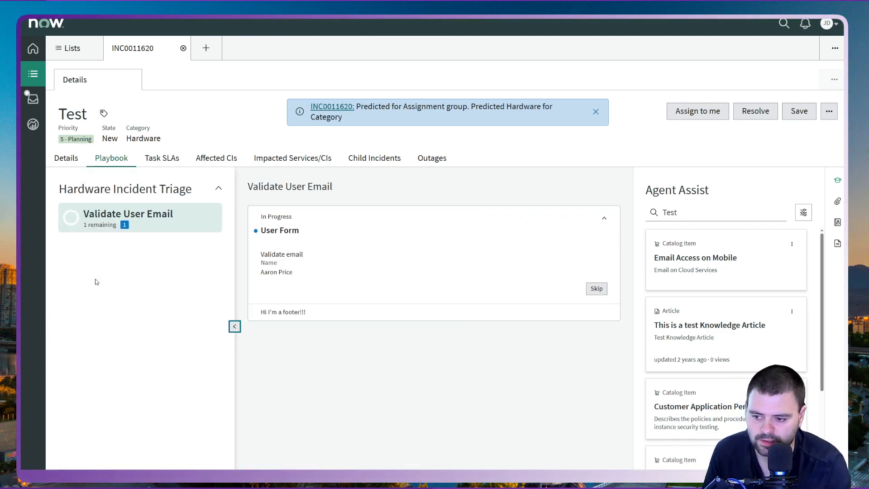
pyautogui.moveTo(285, 256); pyautogui.dragTo(307, 271)
pyautogui.click(306, 271)
pyautogui.doubleClick(284, 273)
pyautogui.click(306, 277)
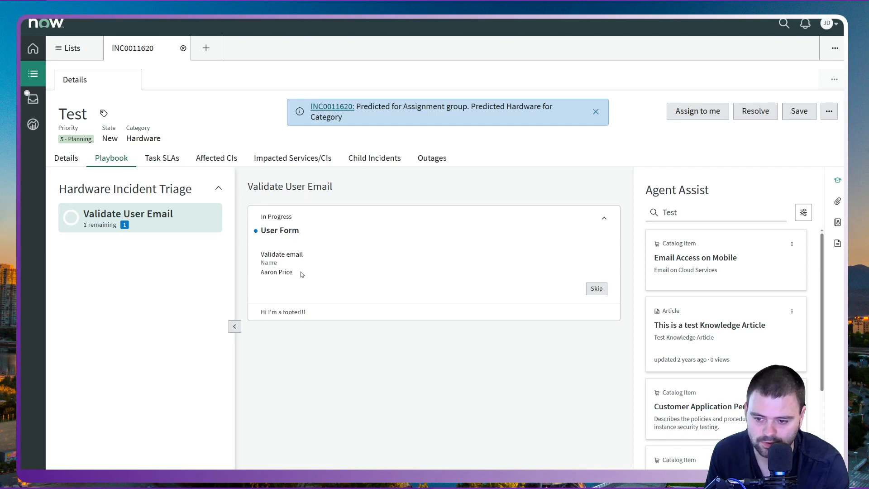
pyautogui.tripleClick(288, 274)
pyautogui.click(307, 272)
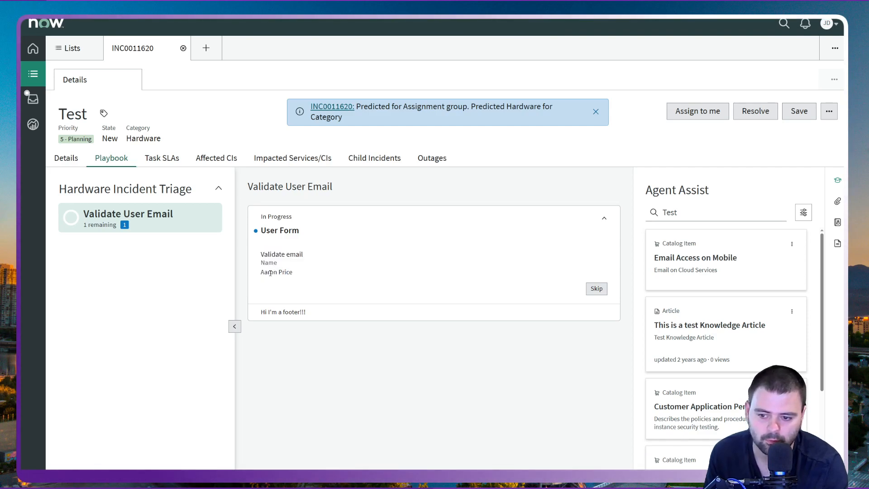
pyautogui.doubleClick(322, 270)
pyautogui.click(322, 270)
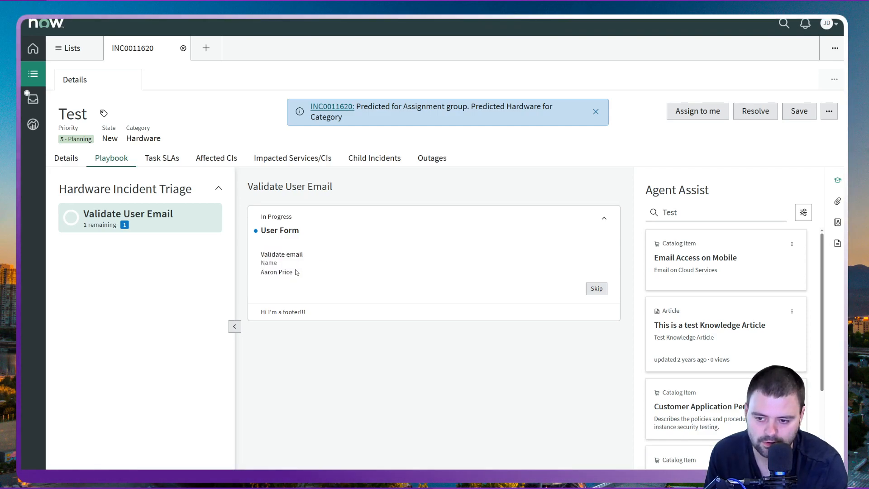
pyautogui.doubleClick(300, 281)
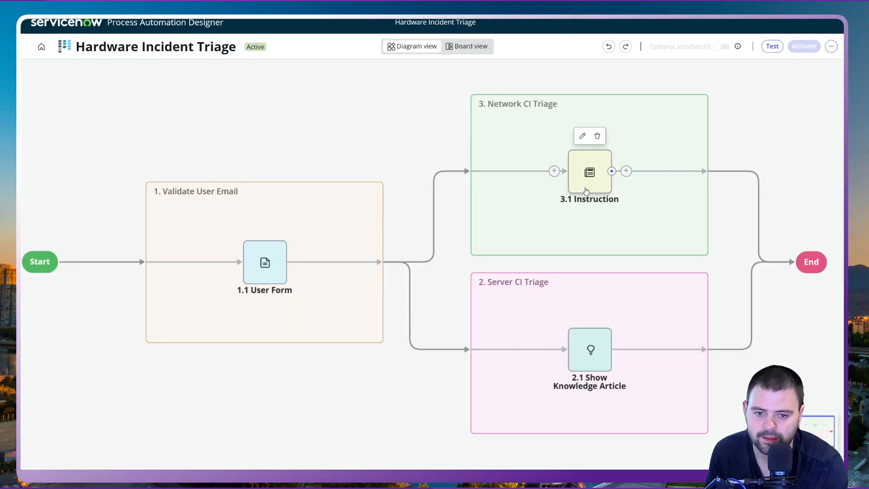
# Set the User Form activity's form fields to "name,email" without a space and activate the process again
pyautogui.click(272, 276)
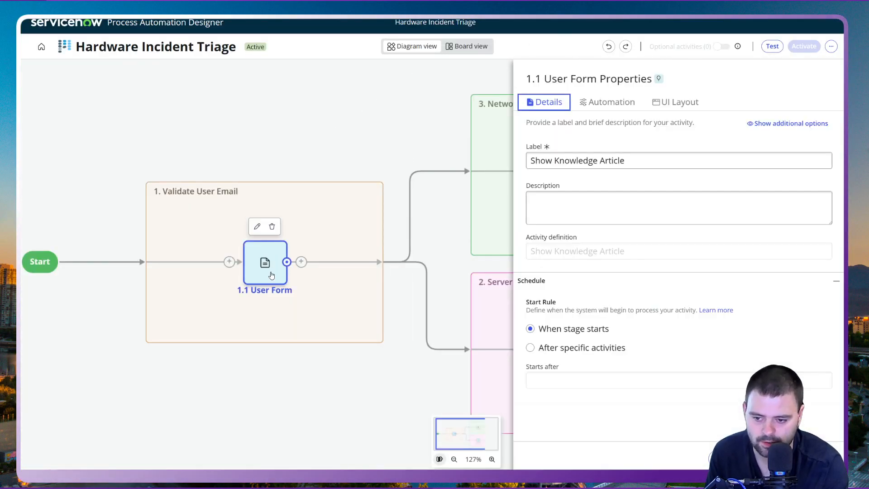
pyautogui.click(609, 102)
pyautogui.scroll(-2, 646, 315)
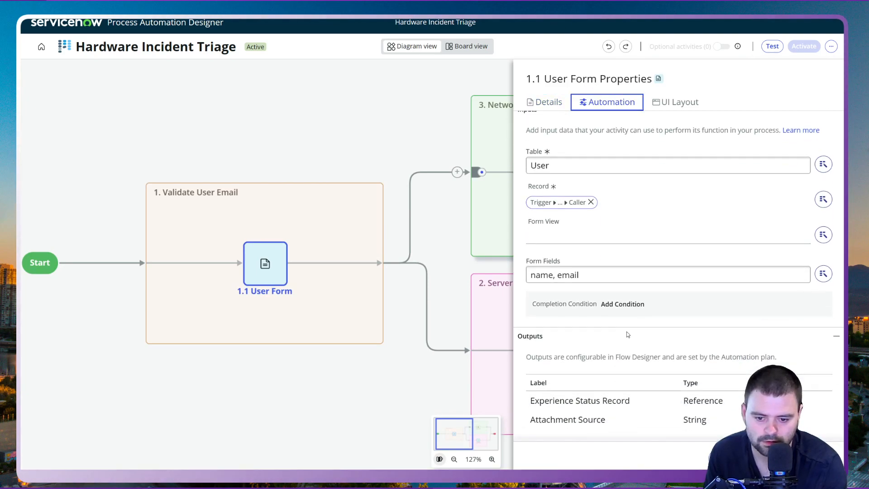
pyautogui.click(558, 265)
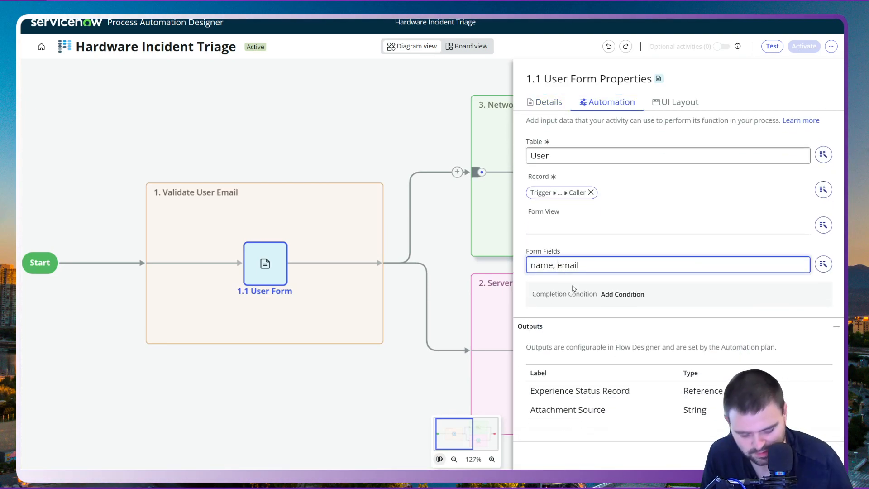
pyautogui.press('BackSpace')
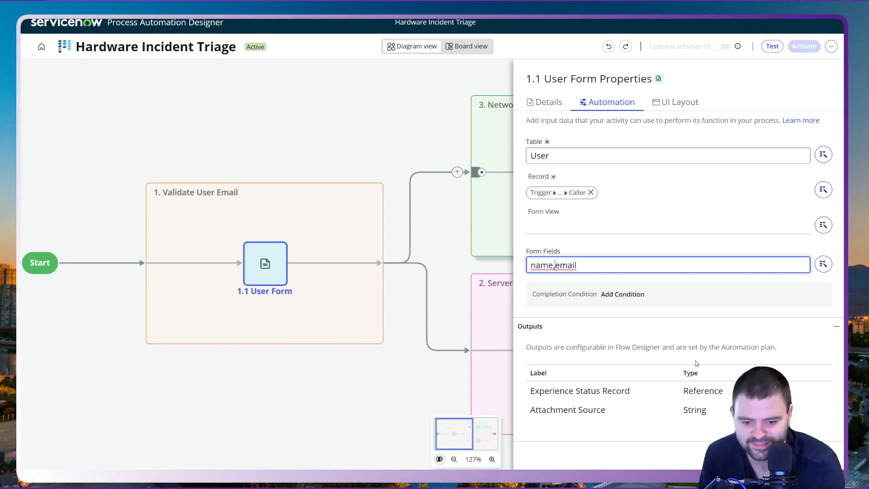
pyautogui.click(407, 384)
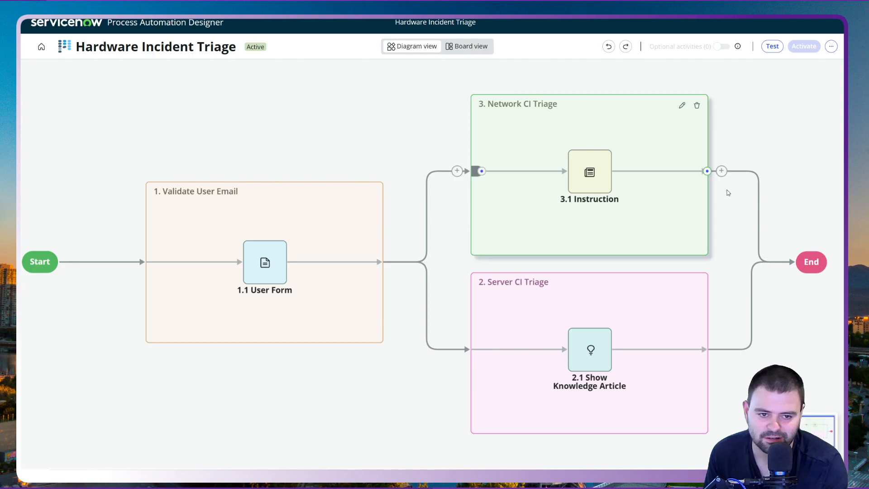
pyautogui.click(794, 51)
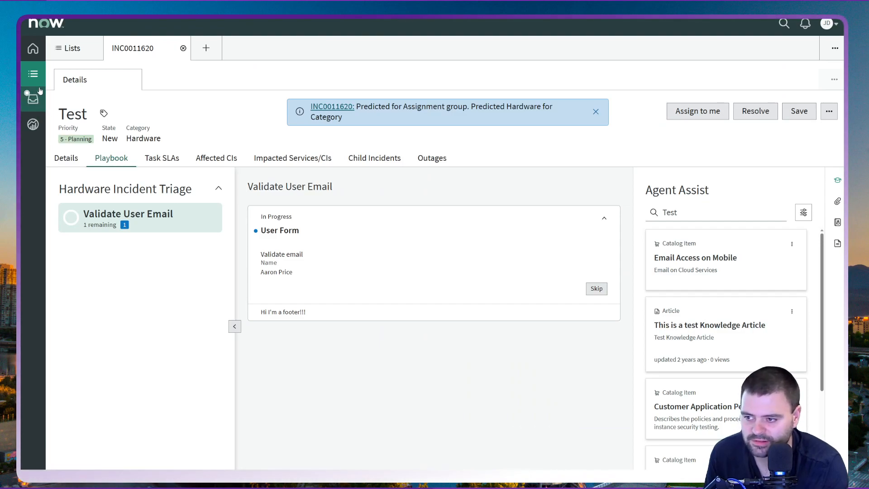
# Close the first test incident and start another one with the same caller and category Hardware
pyautogui.click(183, 48)
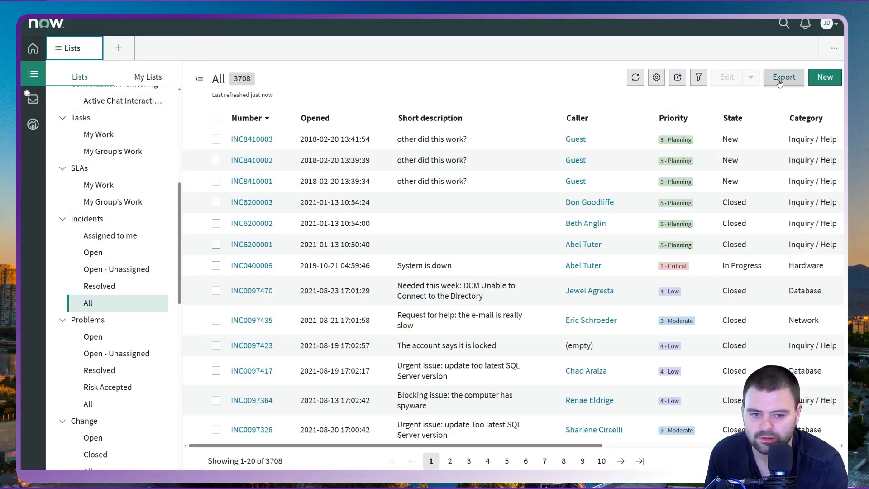
pyautogui.click(825, 77)
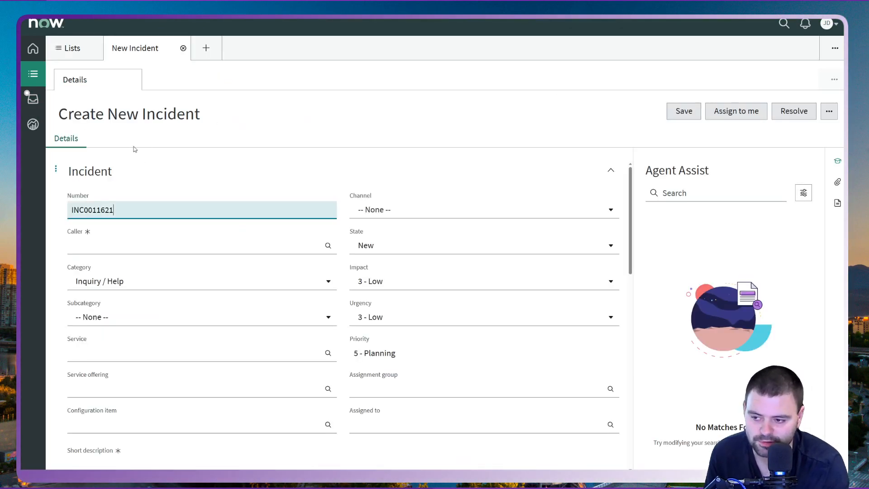
pyautogui.click(106, 251)
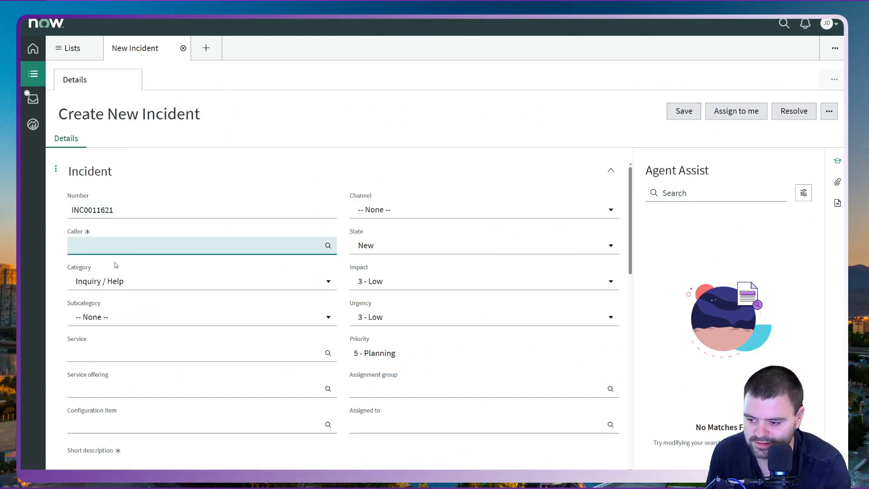
pyautogui.click(107, 274)
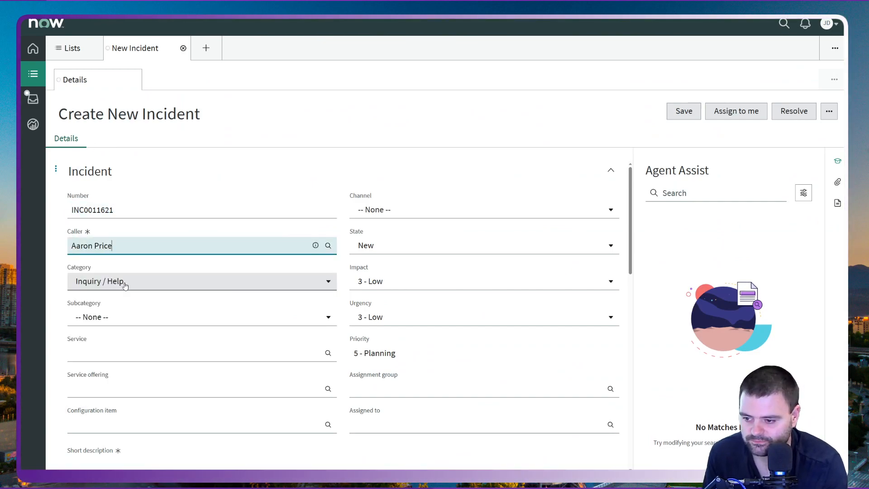
pyautogui.click(113, 282)
pyautogui.click(101, 342)
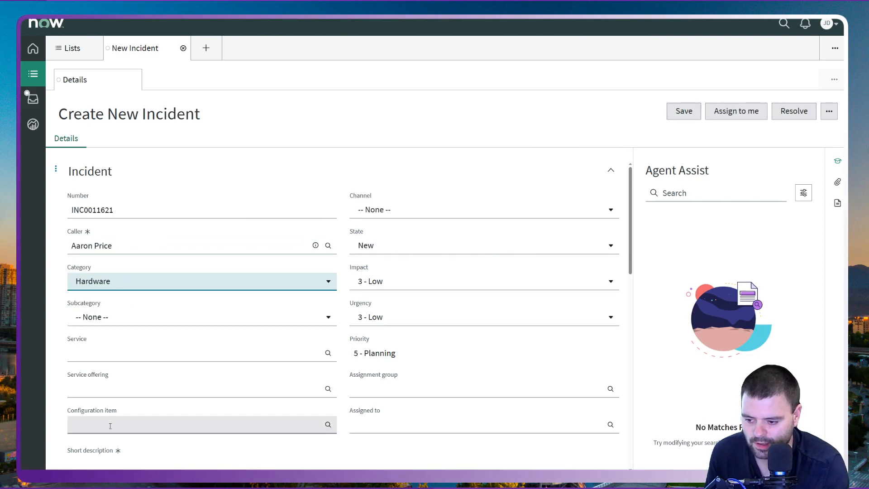
# Set the new incident's configuration item to Server-LS1 and its short description to "Test"
pyautogui.click(105, 428)
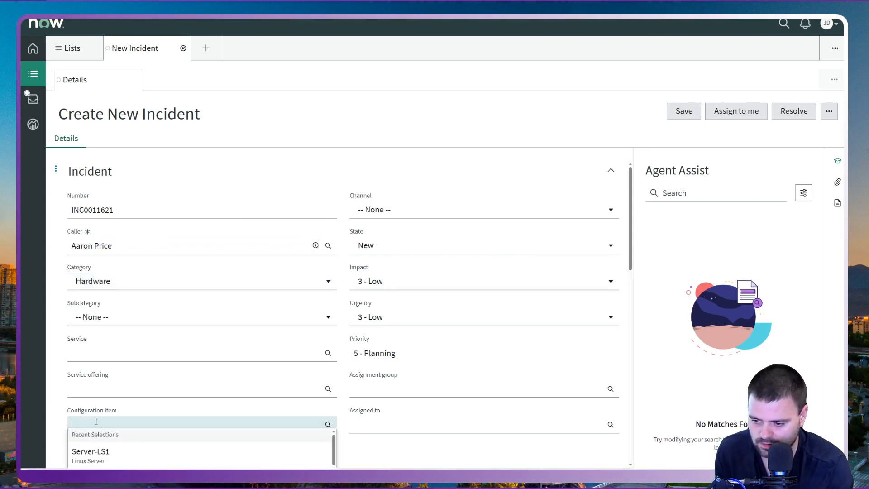
pyautogui.click(106, 448)
pyautogui.scroll(-1, 222, 326)
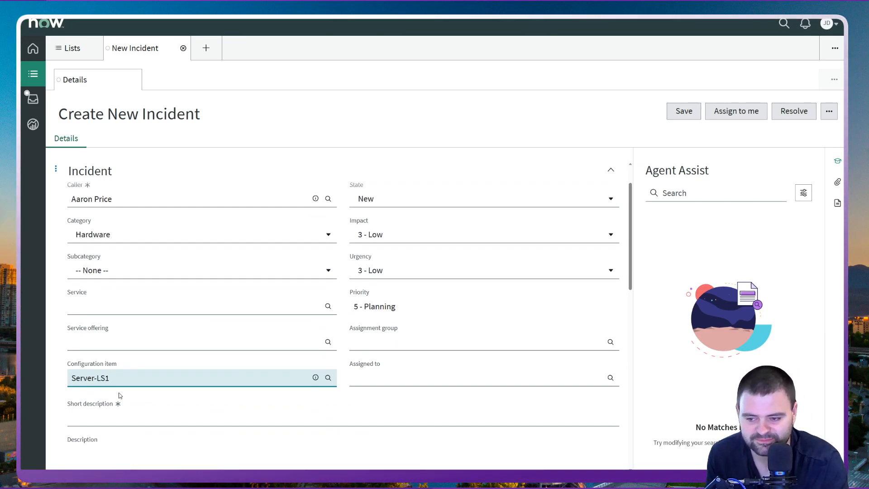
pyautogui.click(110, 419)
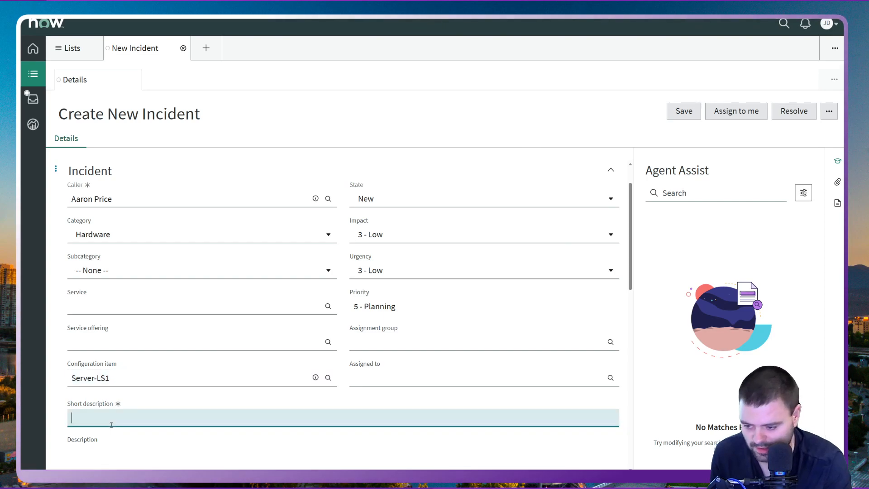
pyautogui.write('Test')
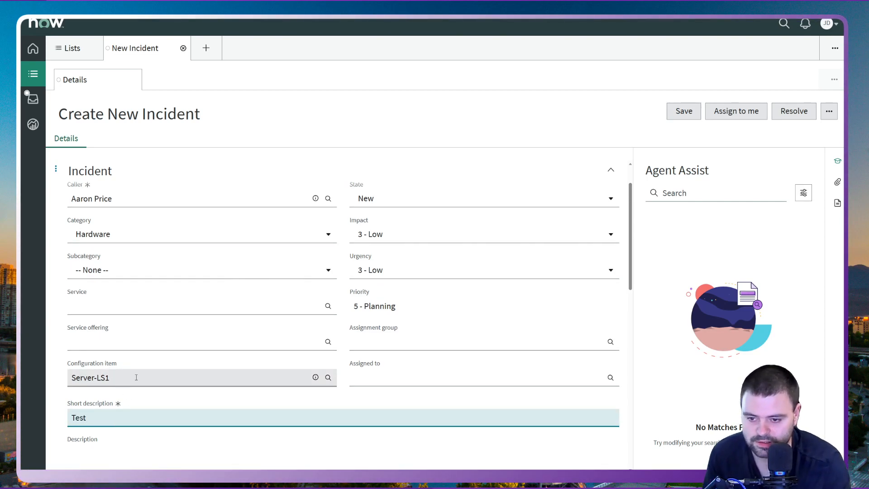
# Save the new incident, open its playbook and inspect the Show Knowledge Article activity in the Server CI Triage stage
pyautogui.click(698, 120)
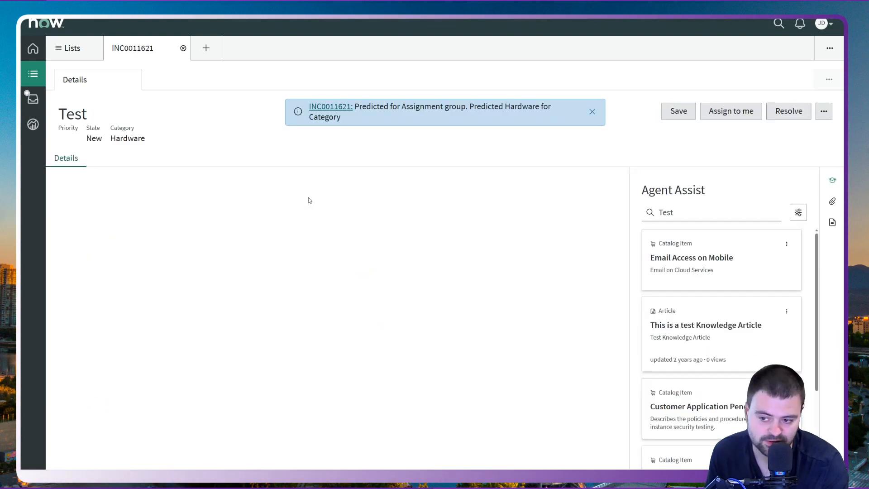
pyautogui.click(109, 159)
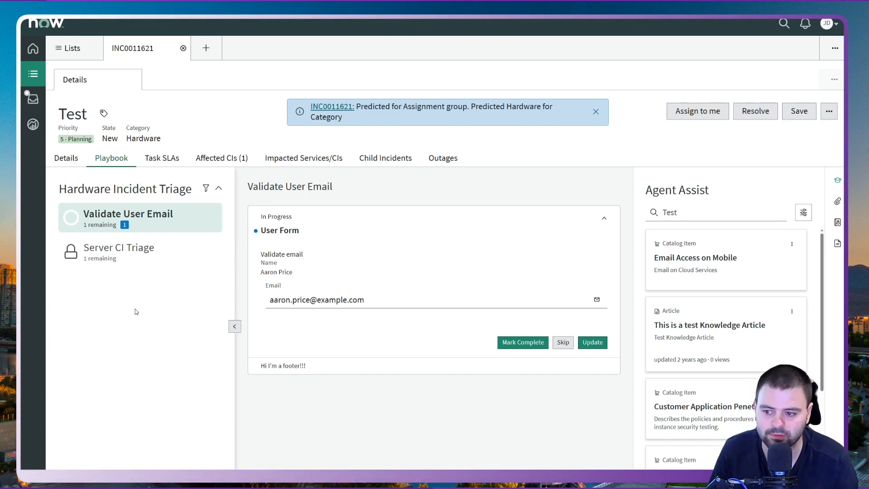
pyautogui.click(115, 250)
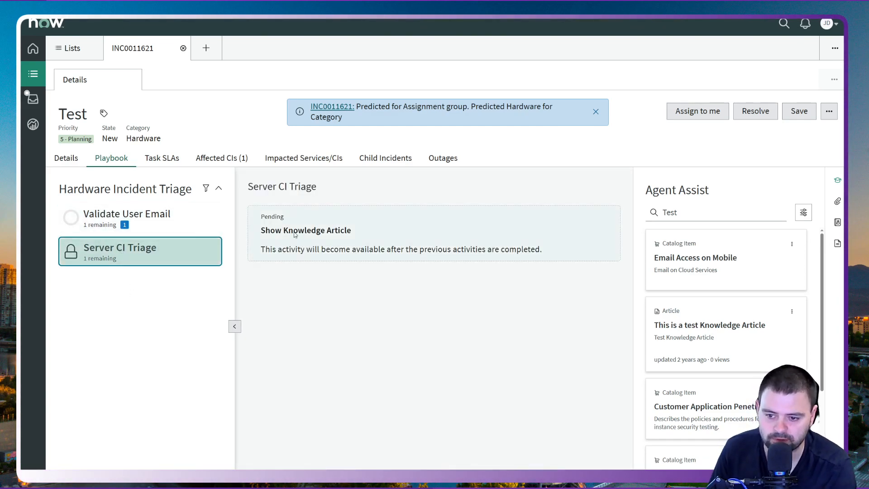
pyautogui.click(268, 250)
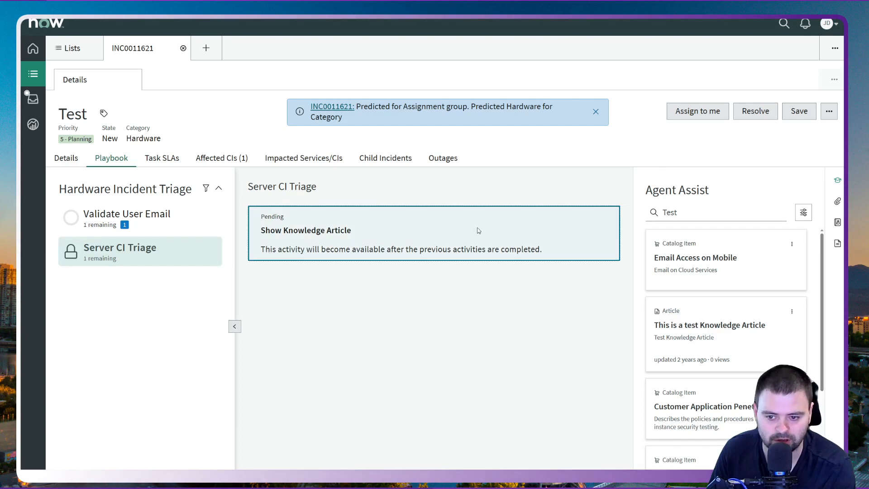
pyautogui.click(152, 227)
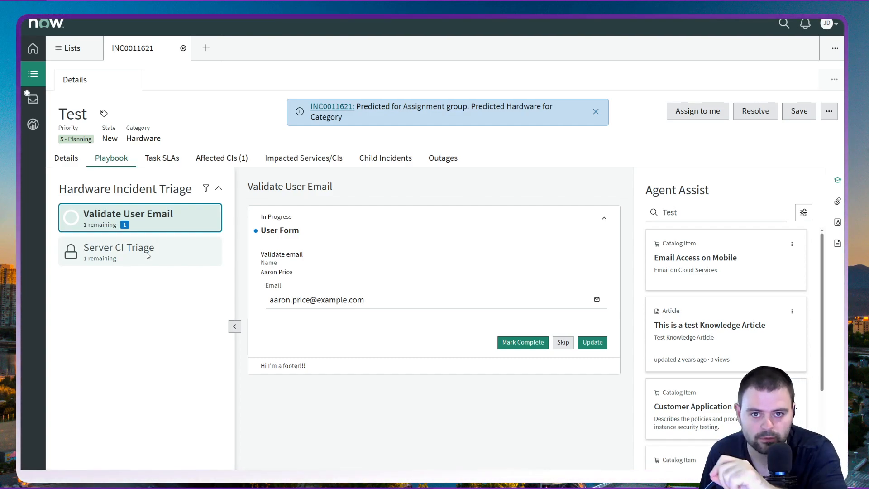
pyautogui.click(368, 303)
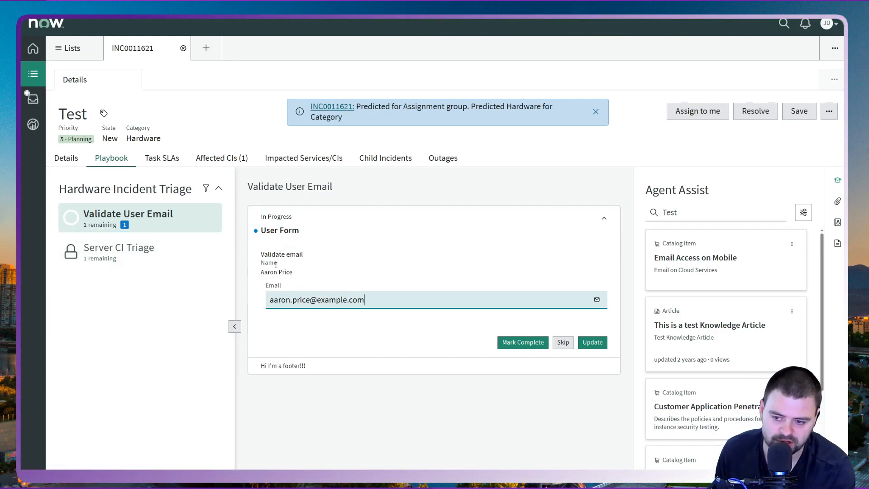
pyautogui.moveTo(291, 302); pyautogui.dragTo(410, 297)
pyautogui.click(411, 297)
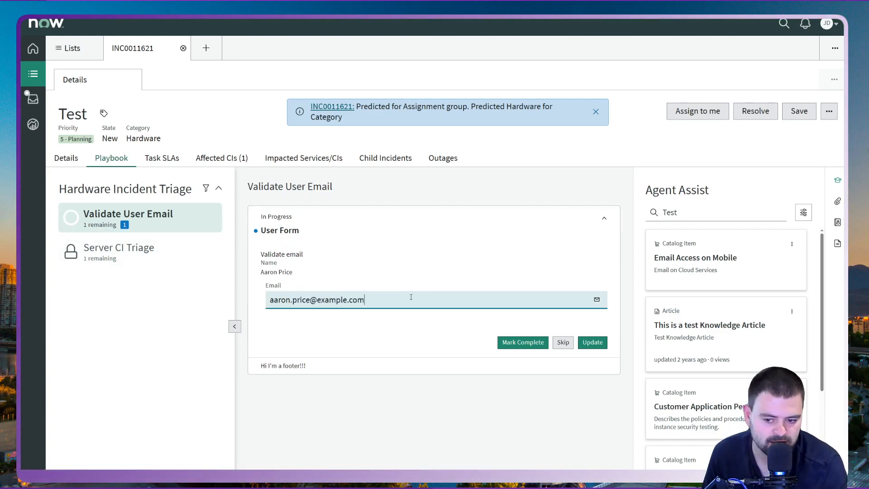
pyautogui.moveTo(310, 366); pyautogui.dragTo(262, 363)
pyautogui.click(311, 402)
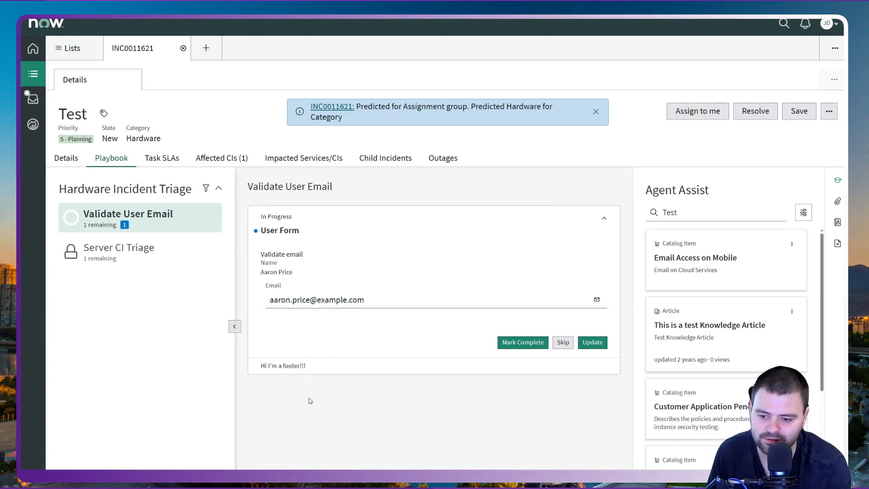
pyautogui.click(525, 343)
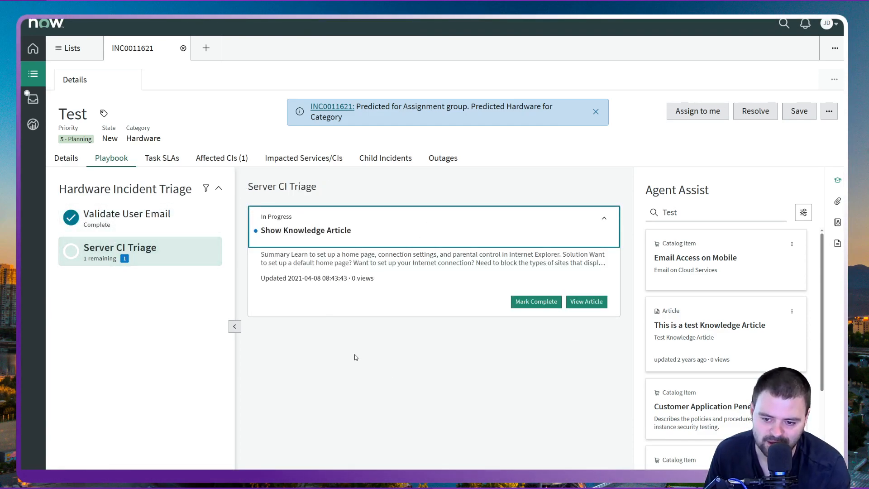
pyautogui.click(527, 304)
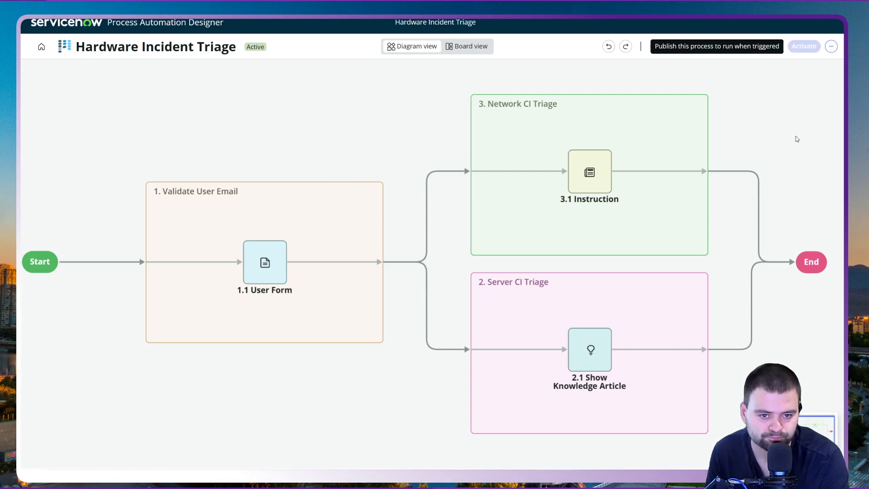
# In Process Automation Designer, run a test of the Hardware Incident Triage process on INC0000003 and open its process execution details
pyautogui.click(768, 49)
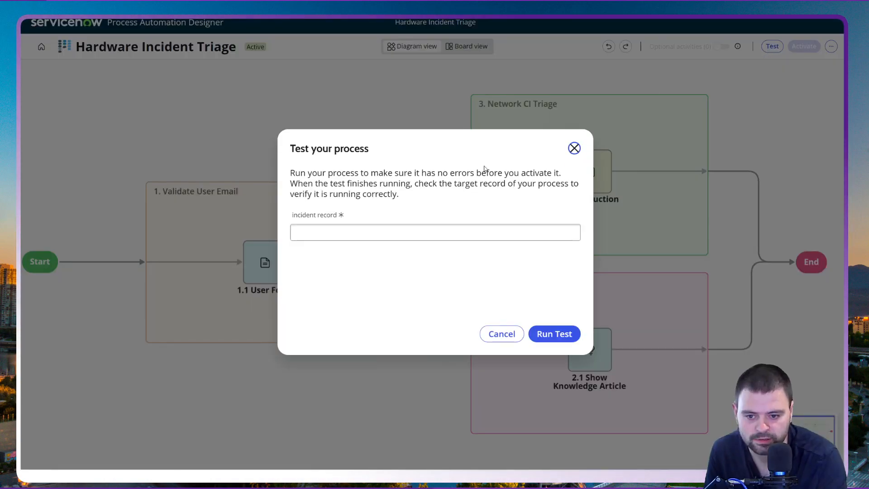
pyautogui.click(357, 236)
pyautogui.click(338, 293)
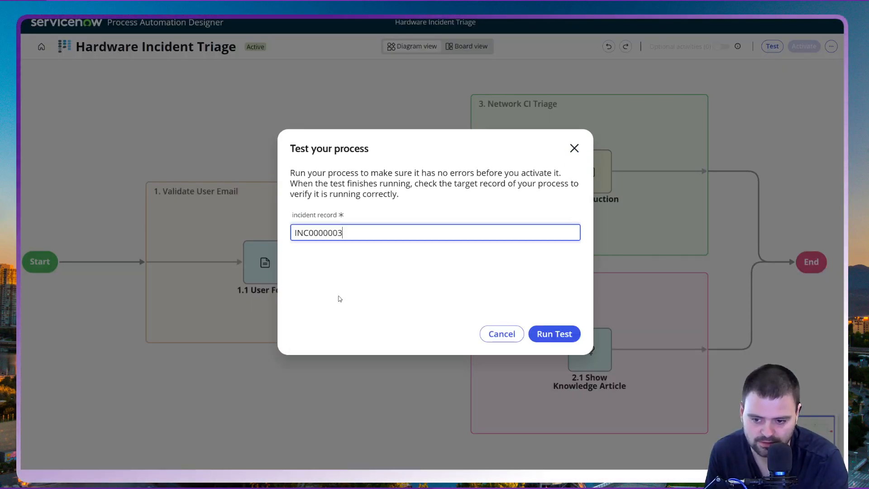
pyautogui.click(555, 335)
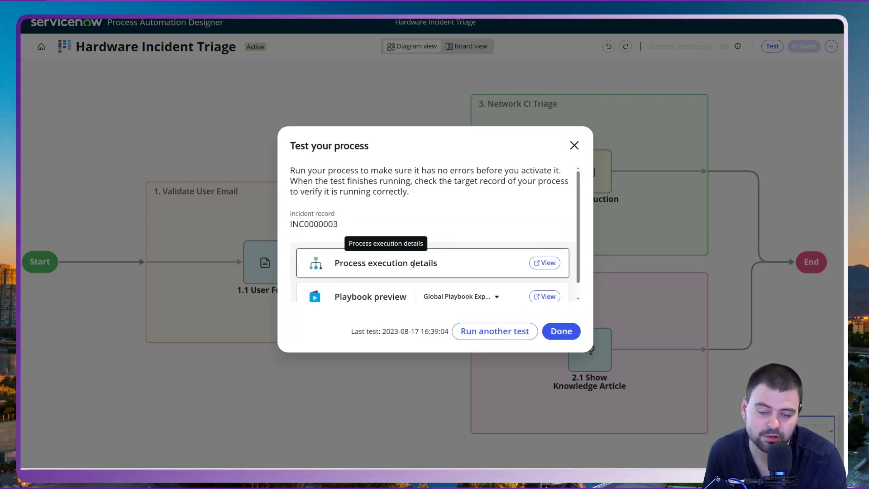
pyautogui.click(532, 263)
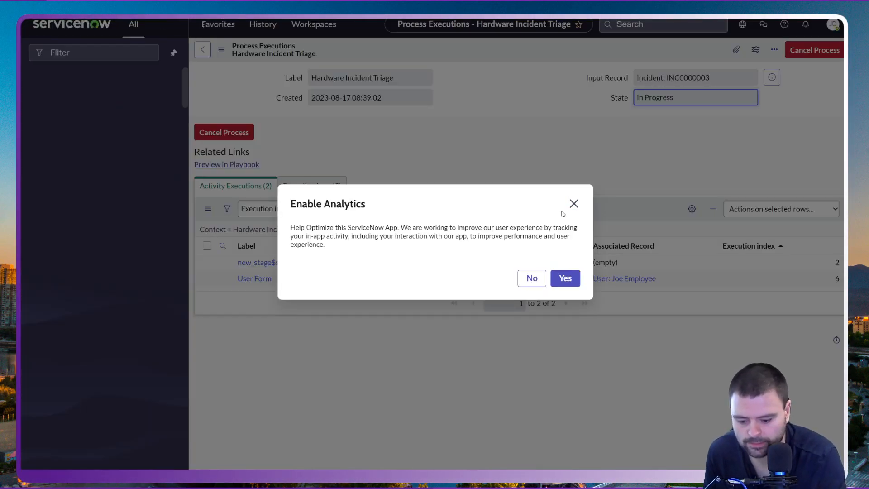
pyautogui.click(574, 205)
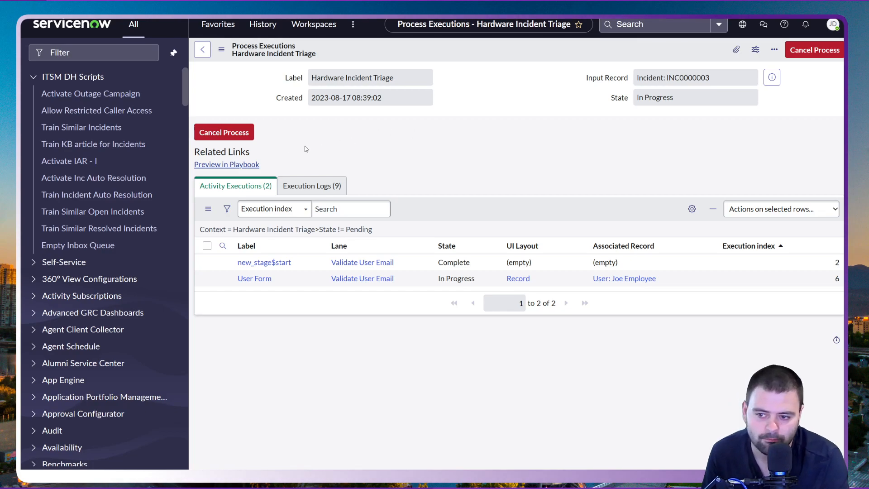
# Cancel the Hardware Incident Triage process execution with the reason "just because"
pyautogui.click(237, 137)
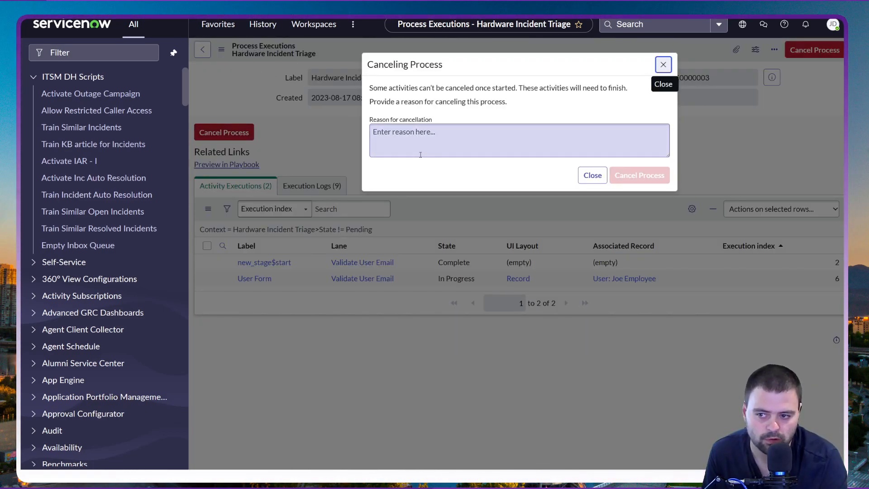
pyautogui.click(434, 143)
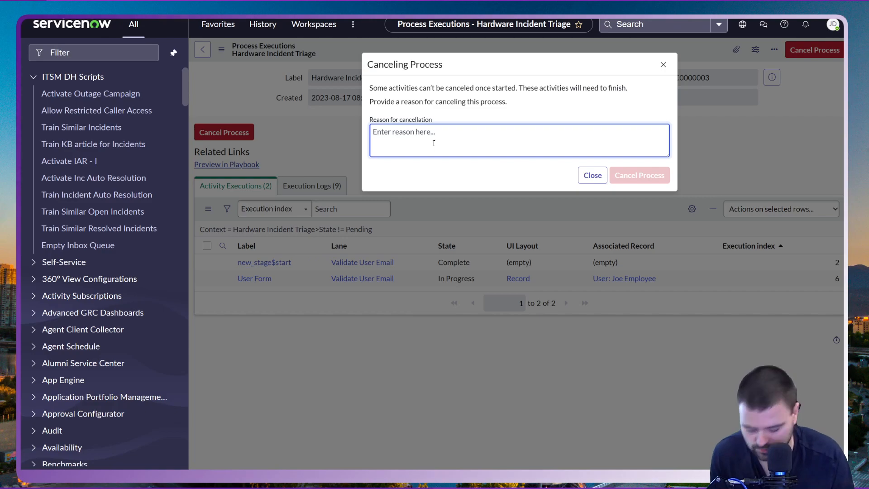
pyautogui.write('asdfas')
pyautogui.press('BackSpace')
pyautogui.press('BackSpace')
pyautogui.press('BackSpace')
pyautogui.press('BackSpace')
pyautogui.press('BackSpace')
pyautogui.press('BackSpace')
pyautogui.write('st because')
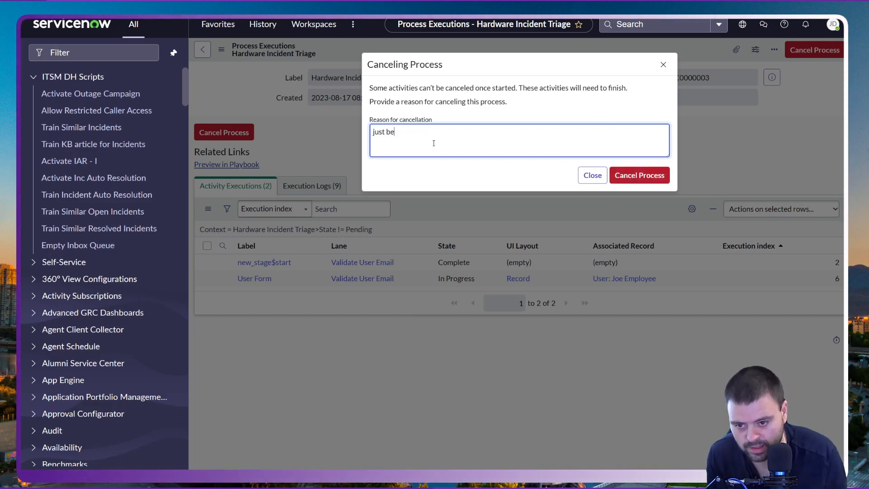
pyautogui.click(630, 181)
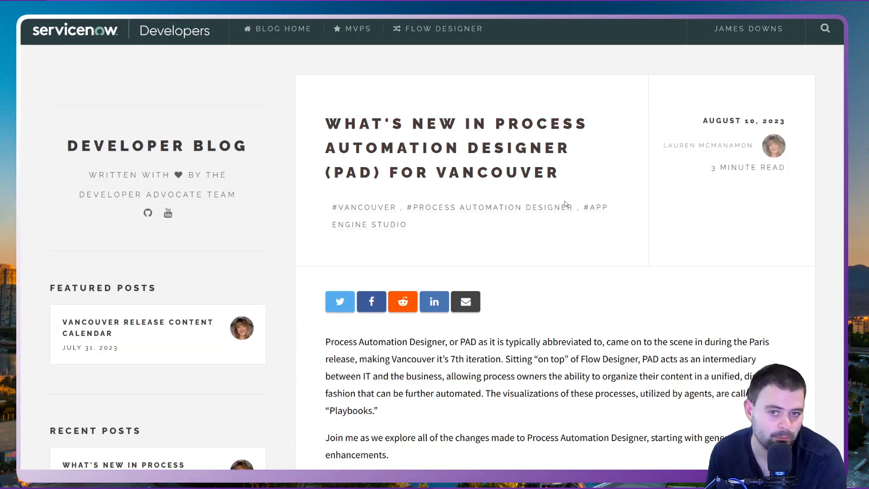
# Read the introduction and the store migration update in the ServiceNow Developer Blog post on Process Automation Designer for Vancouver
pyautogui.scroll(-3, 565, 204)
pyautogui.scroll(3, 565, 204)
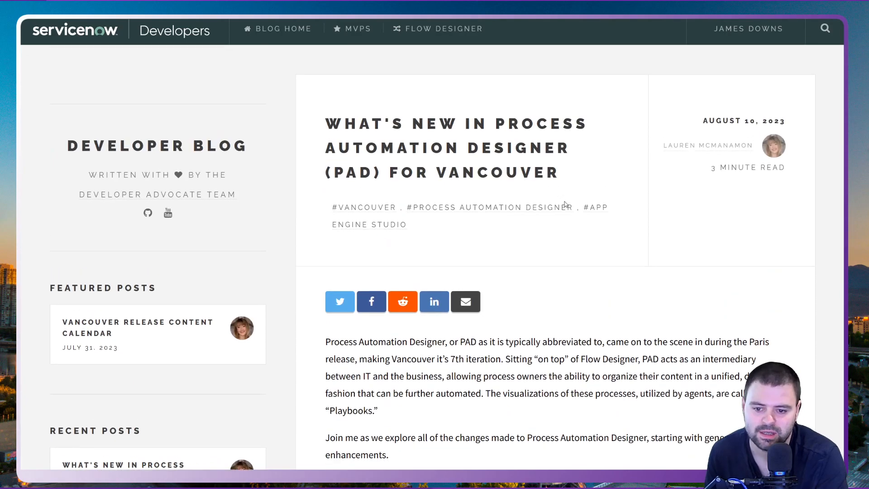
pyautogui.scroll(-5, 566, 204)
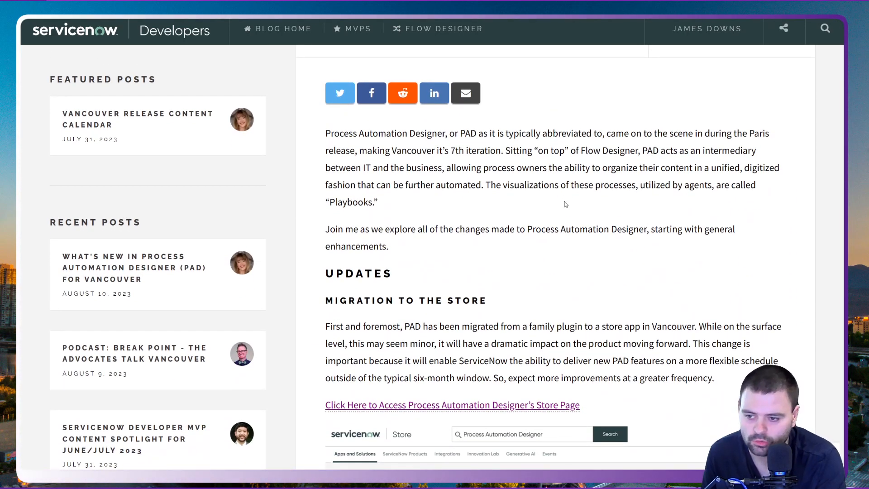
pyautogui.scroll(-2, 564, 205)
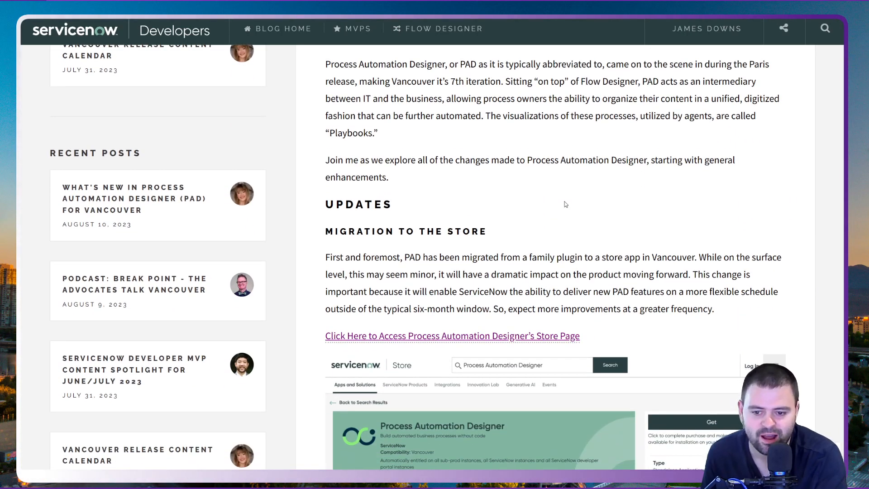
pyautogui.scroll(-5, 564, 204)
pyautogui.scroll(4, 564, 205)
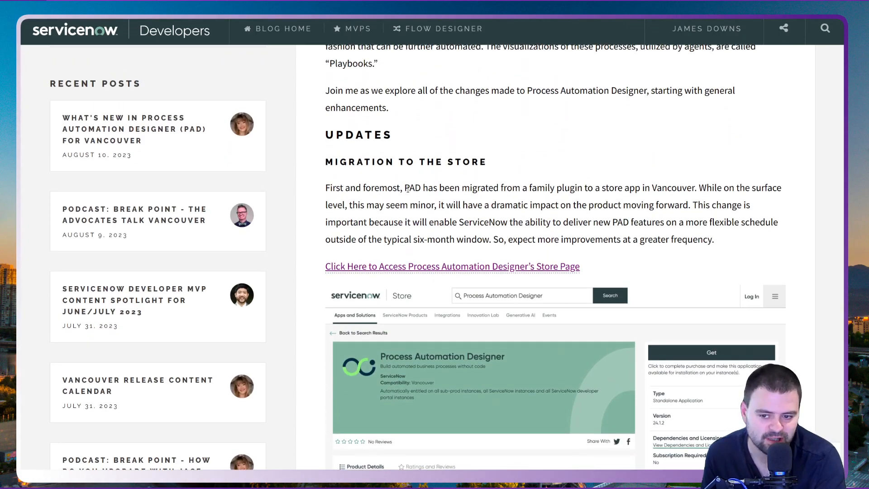
pyautogui.scroll(-2, 398, 188)
pyautogui.scroll(2, 387, 185)
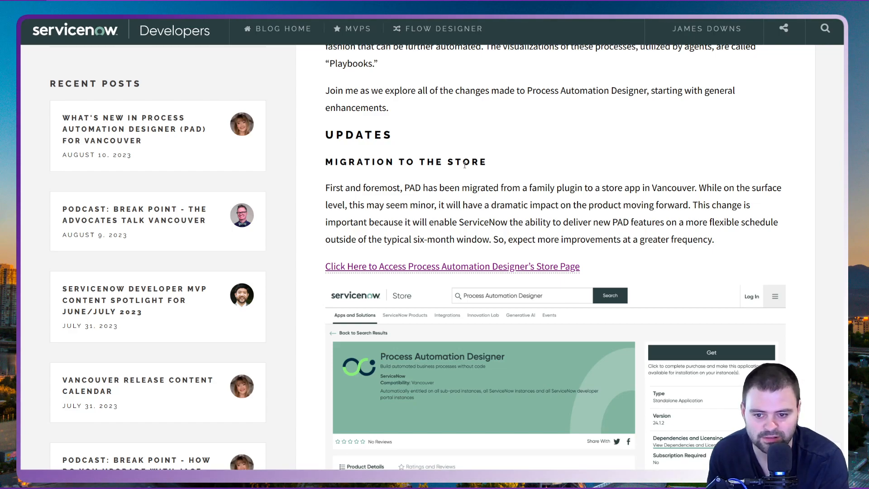
# Read the blog post's section on accessing Process Automation Designer from App Engine Studio
pyautogui.scroll(-10, 478, 173)
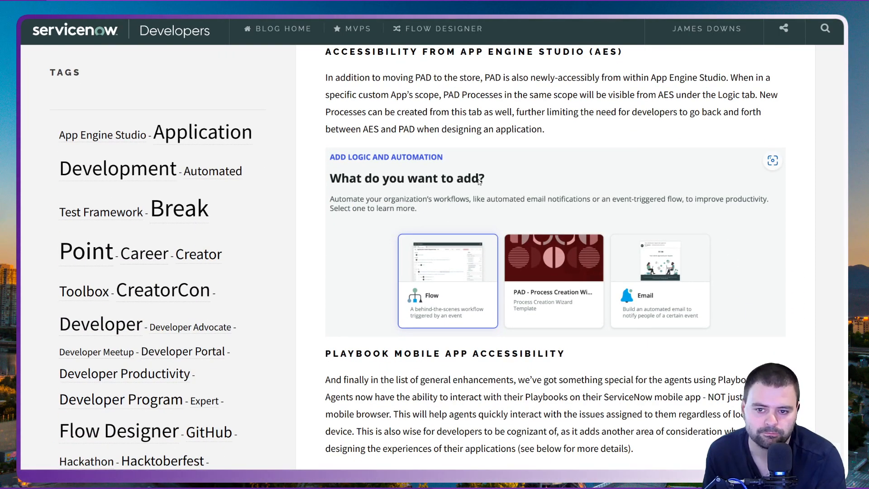
pyautogui.scroll(-2, 479, 181)
pyautogui.scroll(4, 479, 181)
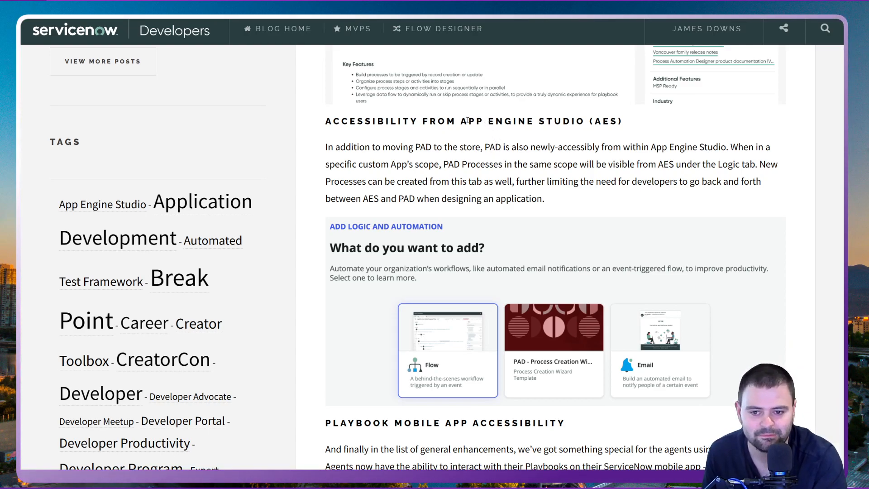
pyautogui.moveTo(460, 121); pyautogui.dragTo(639, 110)
pyautogui.click(641, 124)
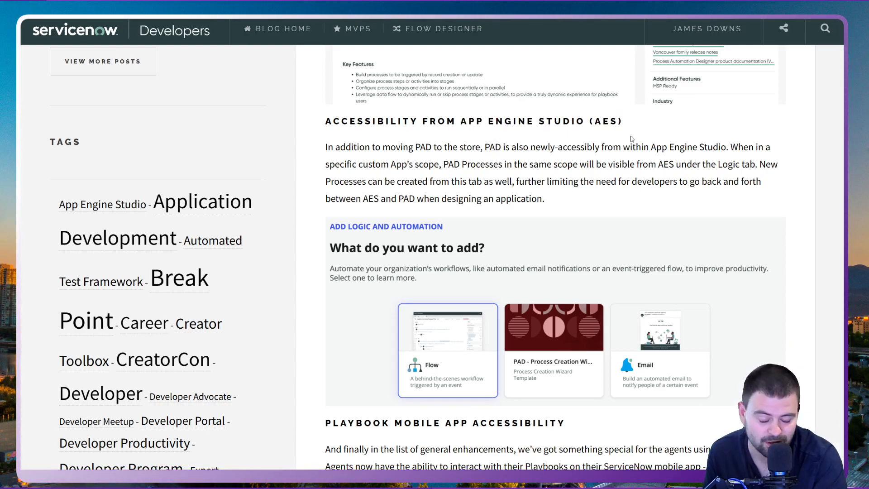
pyautogui.scroll(-1, 597, 185)
pyautogui.scroll(2, 443, 201)
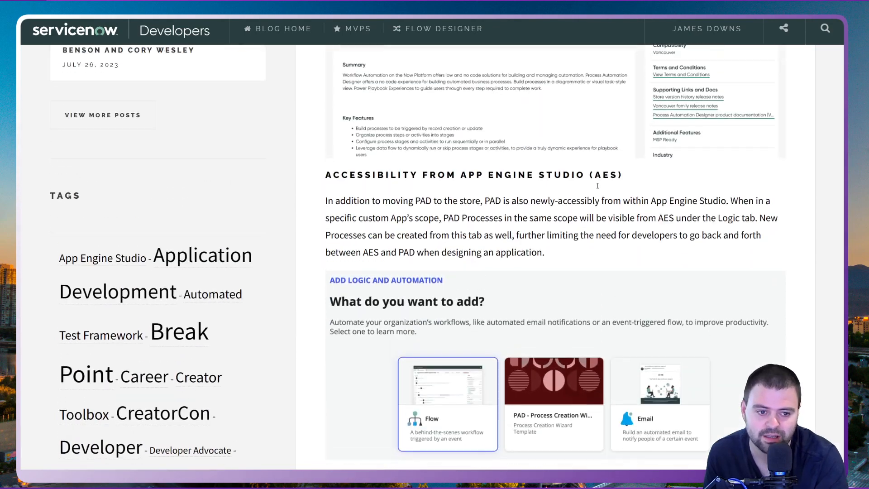
# Examine the blog post's sections on playbook mobile app accessibility, process automation administration and playbook cancellation
pyautogui.scroll(-6, 443, 200)
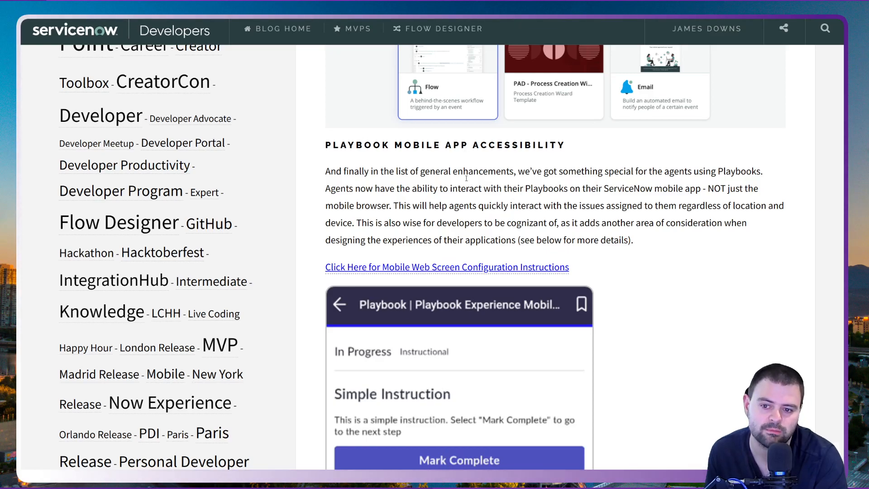
pyautogui.scroll(-5, 502, 205)
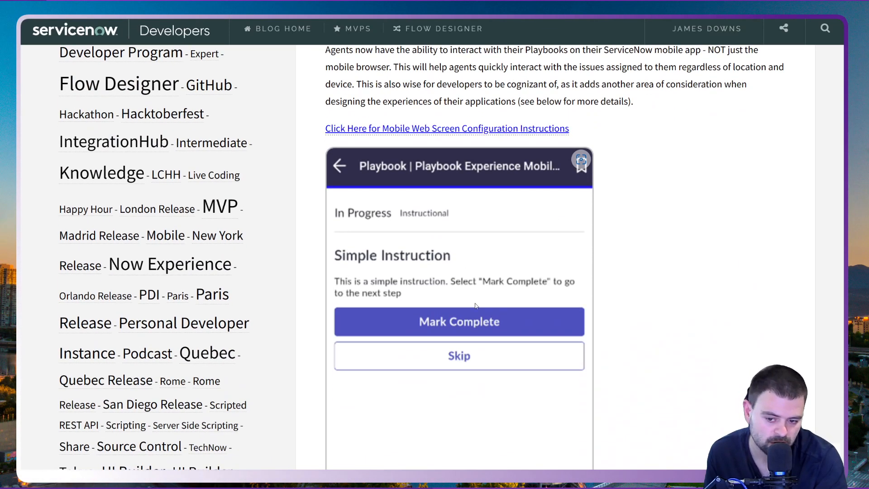
pyautogui.scroll(-8, 634, 196)
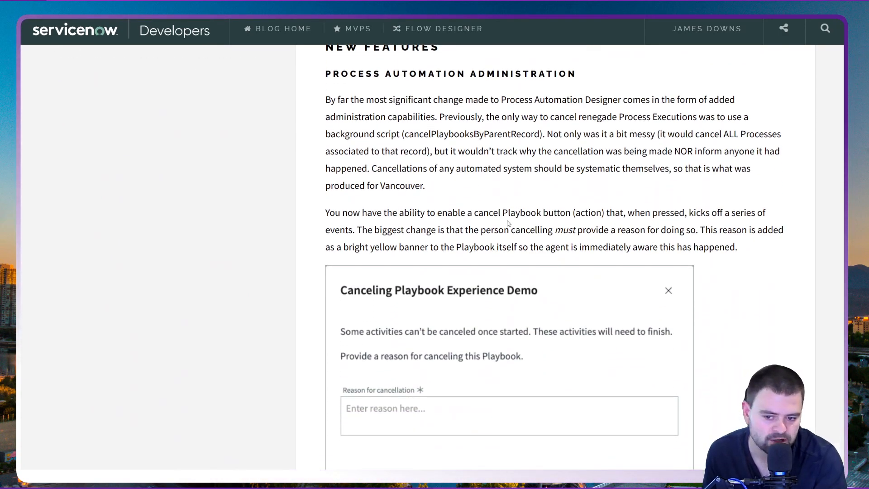
pyautogui.scroll(-3, 475, 254)
pyautogui.scroll(-7, 438, 255)
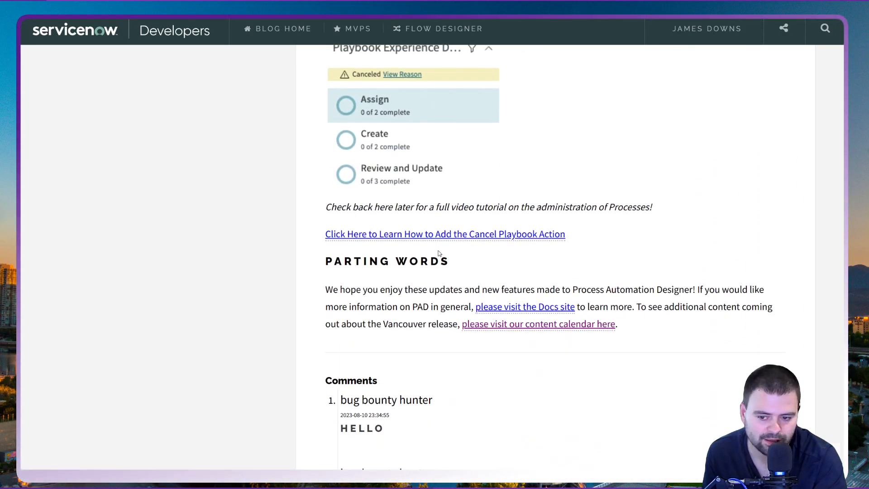
pyautogui.scroll(10, 462, 258)
pyautogui.scroll(15, 464, 259)
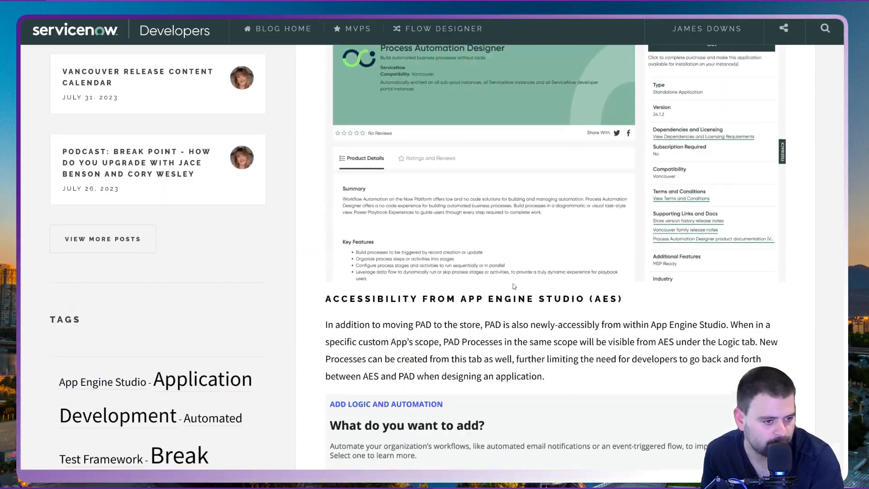